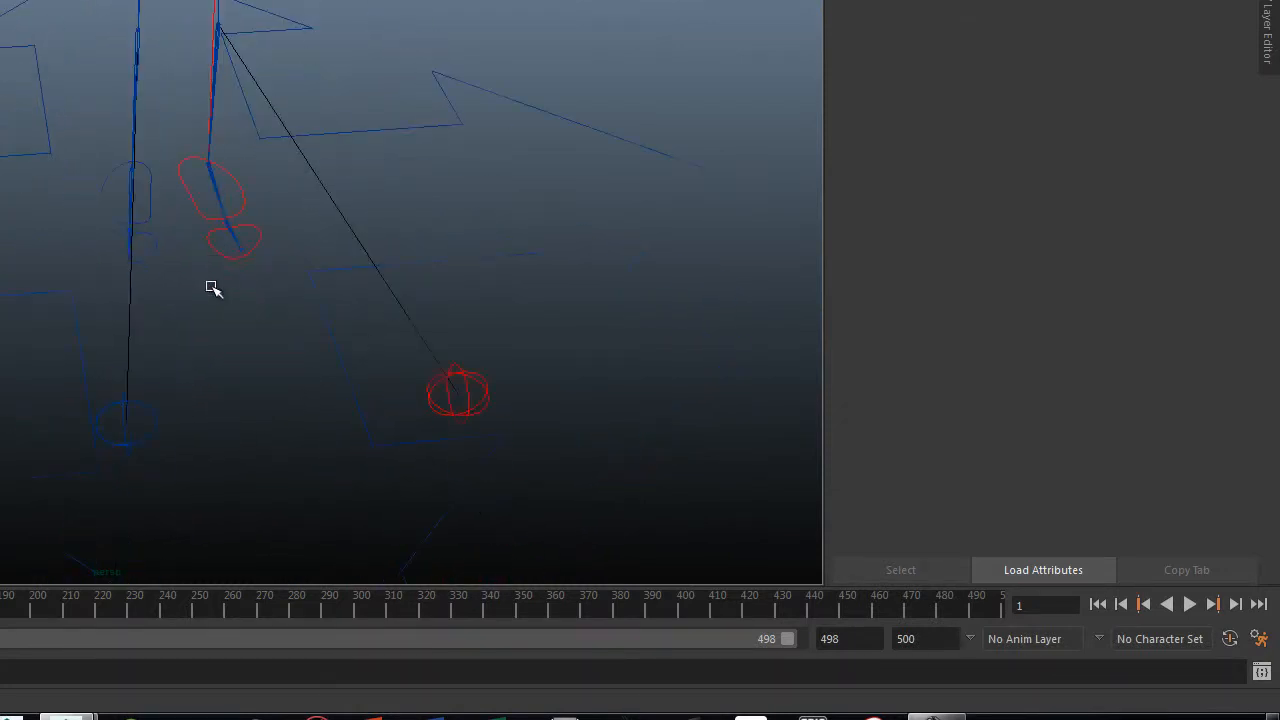
Test the COG control by moving it down about 30 units, and undo the move.
{"action": "left_click_drag", "start_coordinate": [492, 318], "coordinate": [286, 414], "text": "alt"}
{"action": "left_click_drag", "start_coordinate": [370, 366], "coordinate": [287, 363], "text": "alt"}
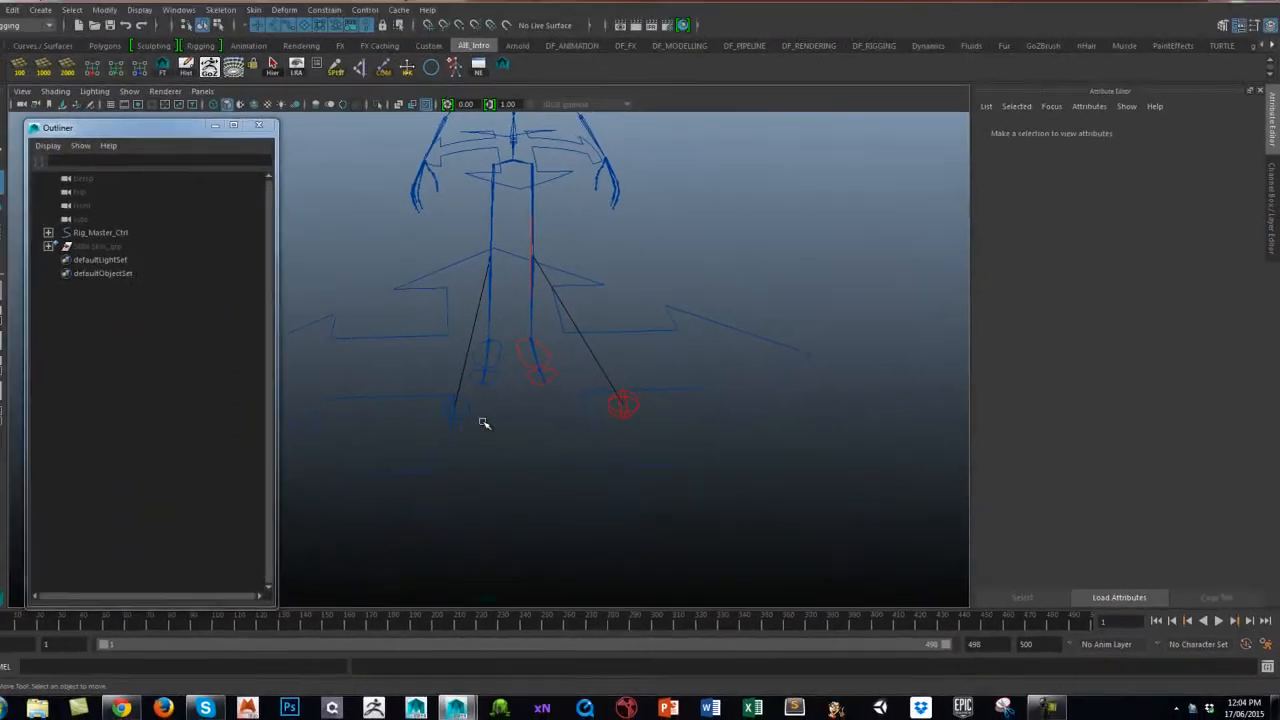
{"action": "left_click_drag", "start_coordinate": [484, 423], "coordinate": [566, 452], "text": "alt"}
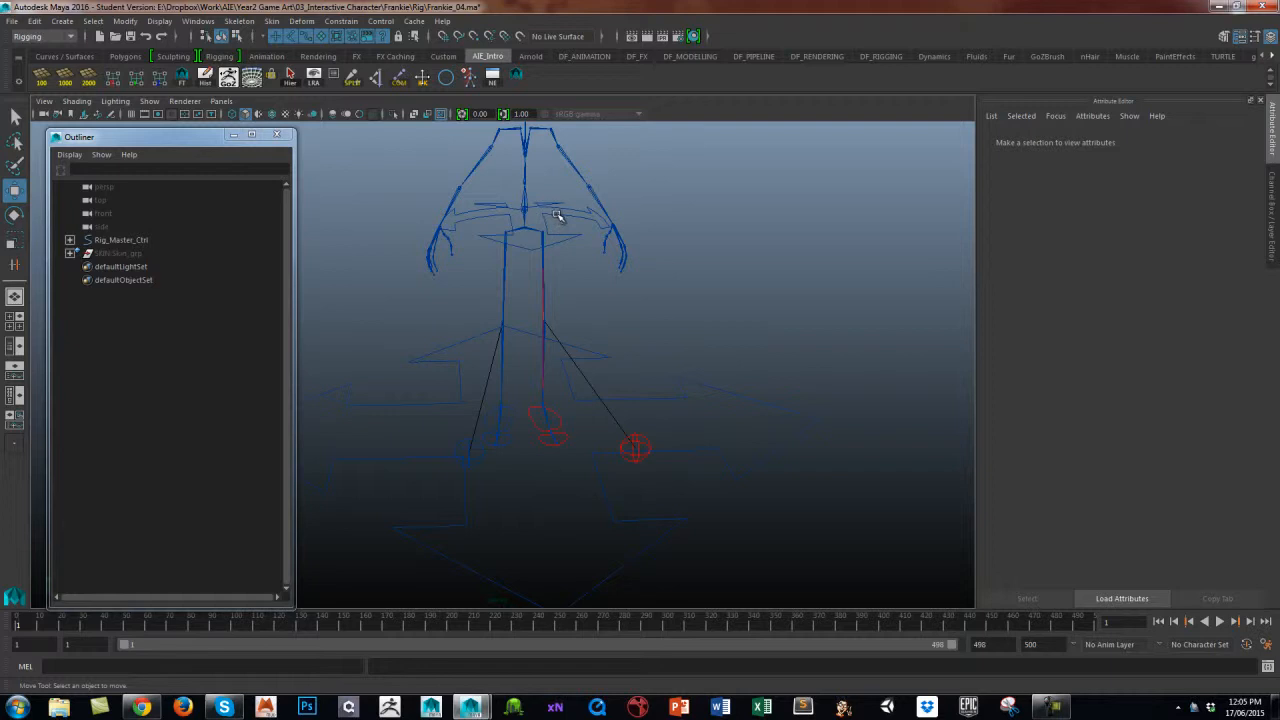
{"action": "left_click", "coordinate": [557, 217]}
{"action": "left_click_drag", "start_coordinate": [528, 143], "coordinate": [538, 215]}
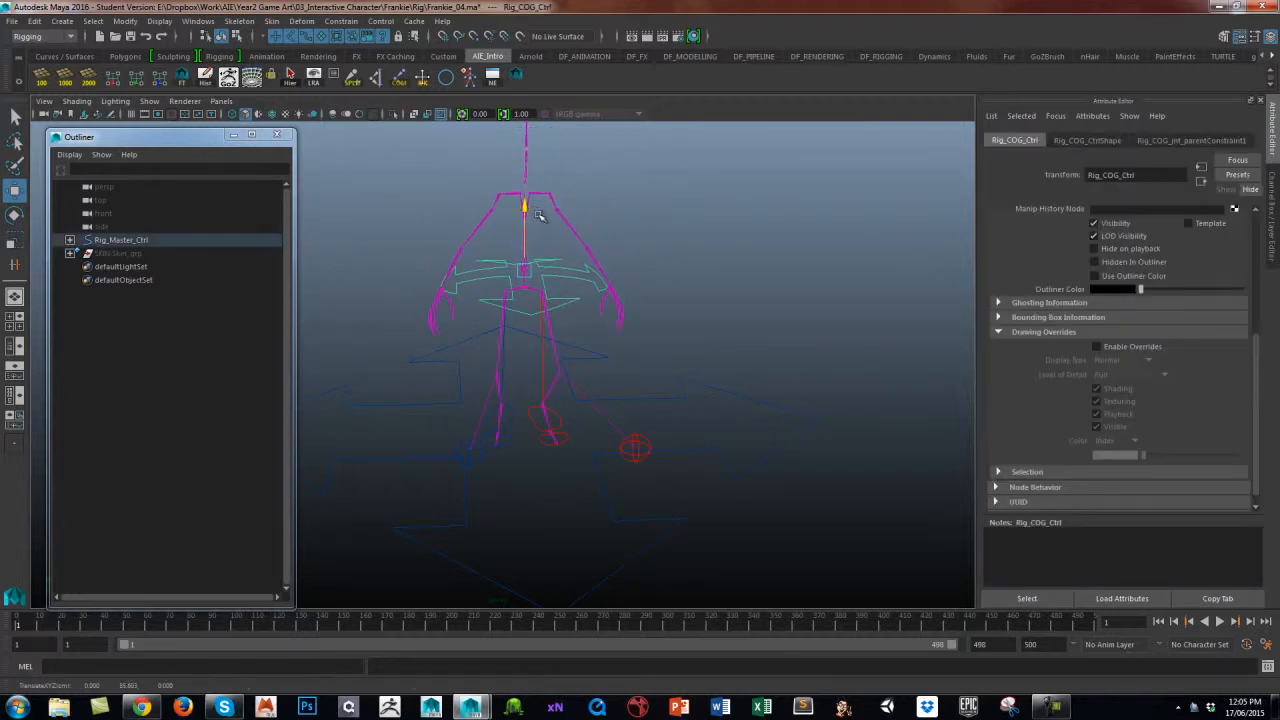
{"action": "key", "text": "ctrl+z"}
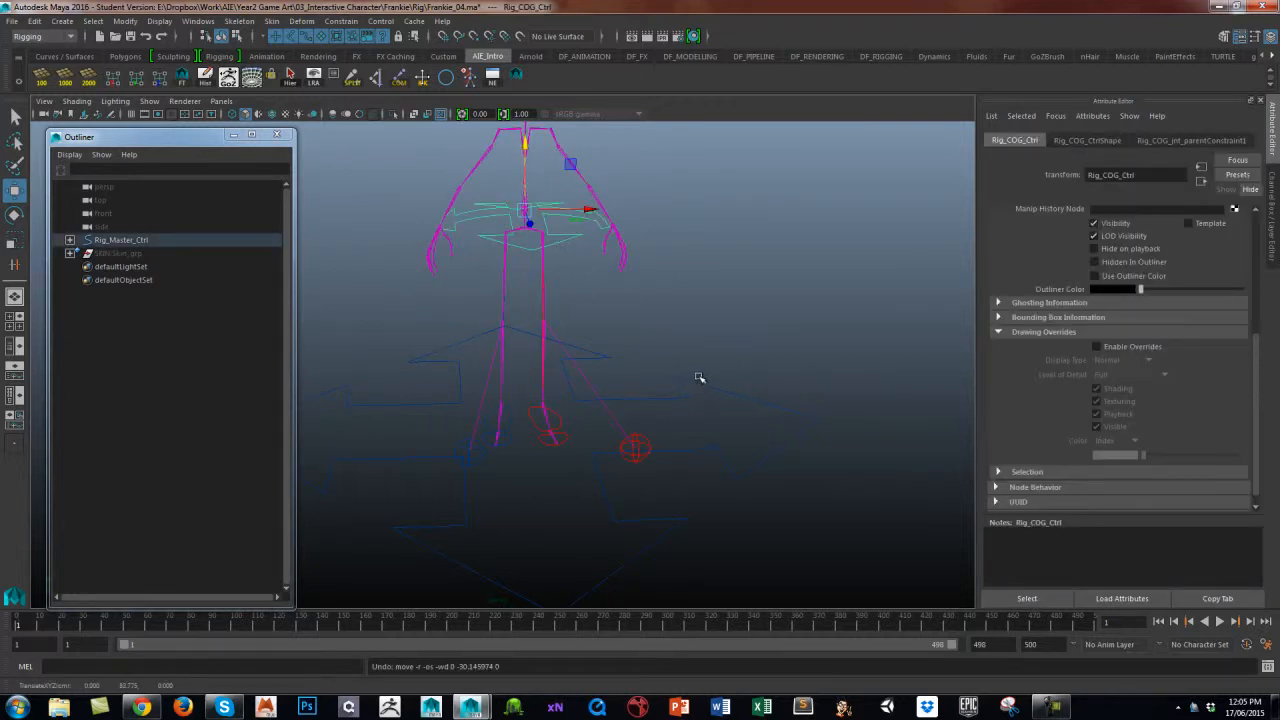
Test Rig_Master_Ctrl by moving the whole rig about 38 units along X, undo the move and clear the selection.
{"action": "left_click", "coordinate": [680, 394]}
{"action": "left_click_drag", "start_coordinate": [586, 434], "coordinate": [645, 440], "text": "alt"}
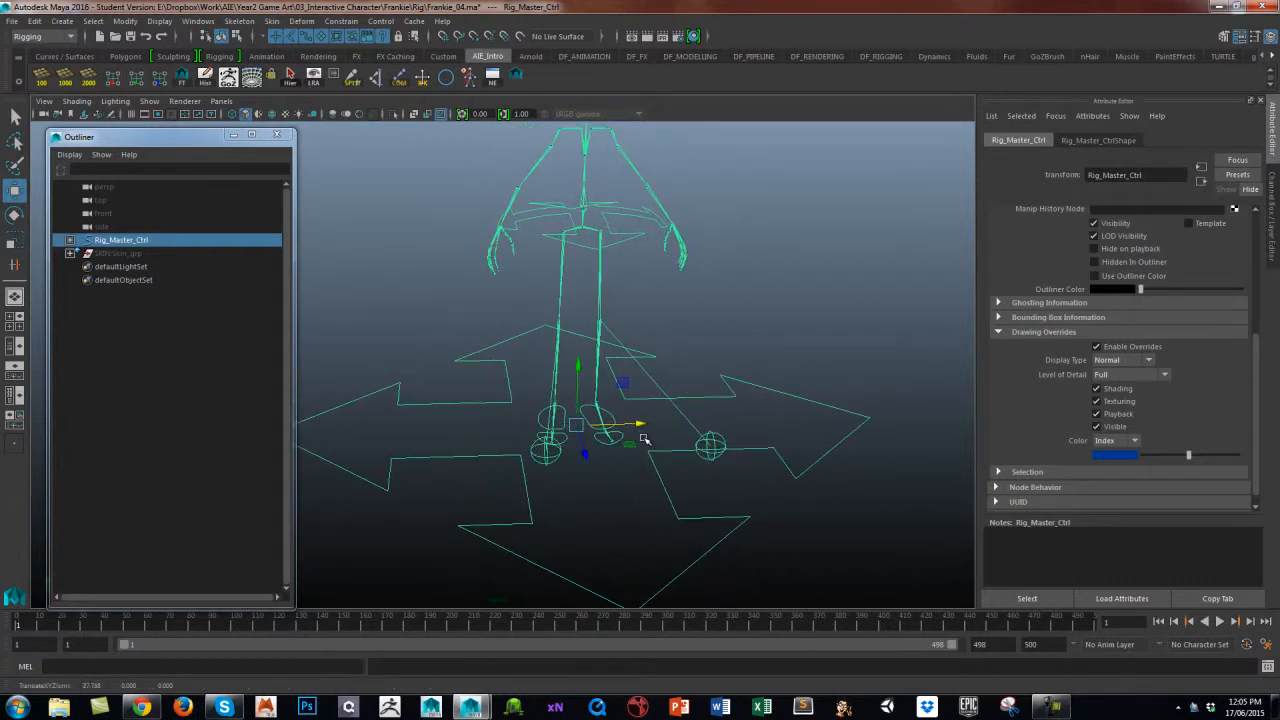
{"action": "key", "text": "ctrl+z"}
{"action": "left_click", "coordinate": [721, 340]}
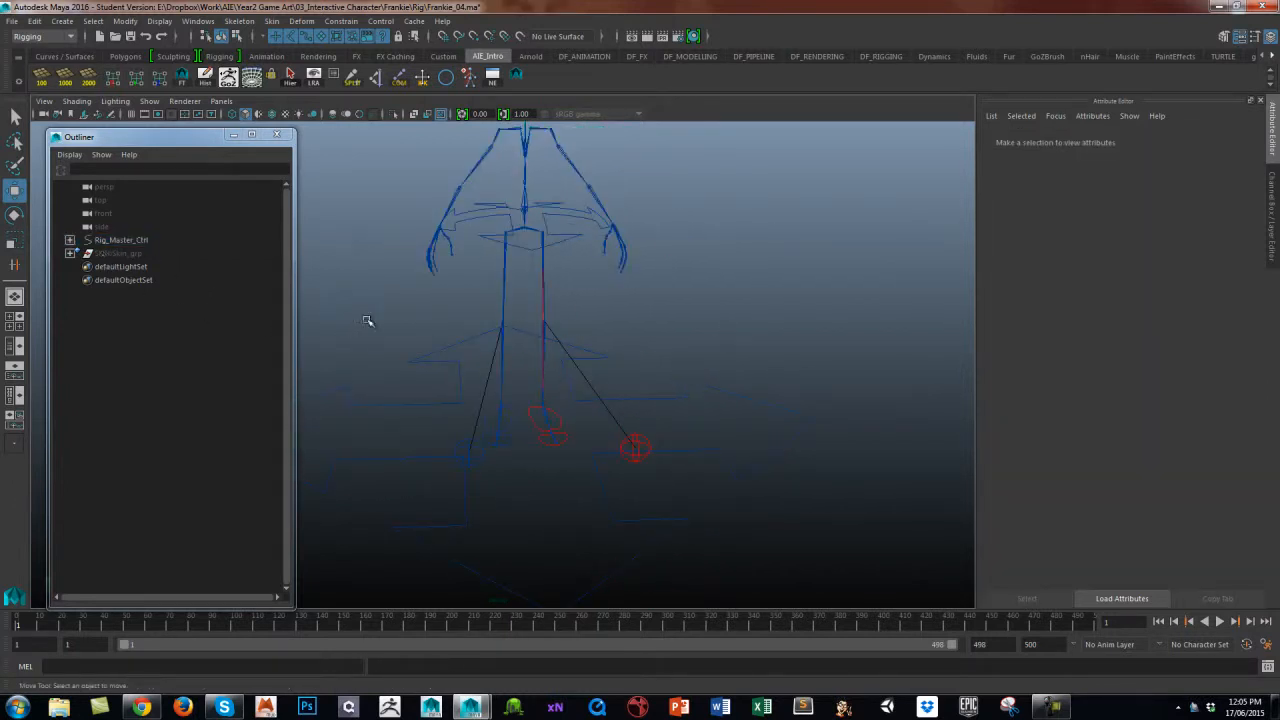
Examine the hierarchy under Rig_Master_Ctrl, including Rig_grp and the child joints of Rig_COG_jnt.
{"action": "left_click", "coordinate": [69, 240]}
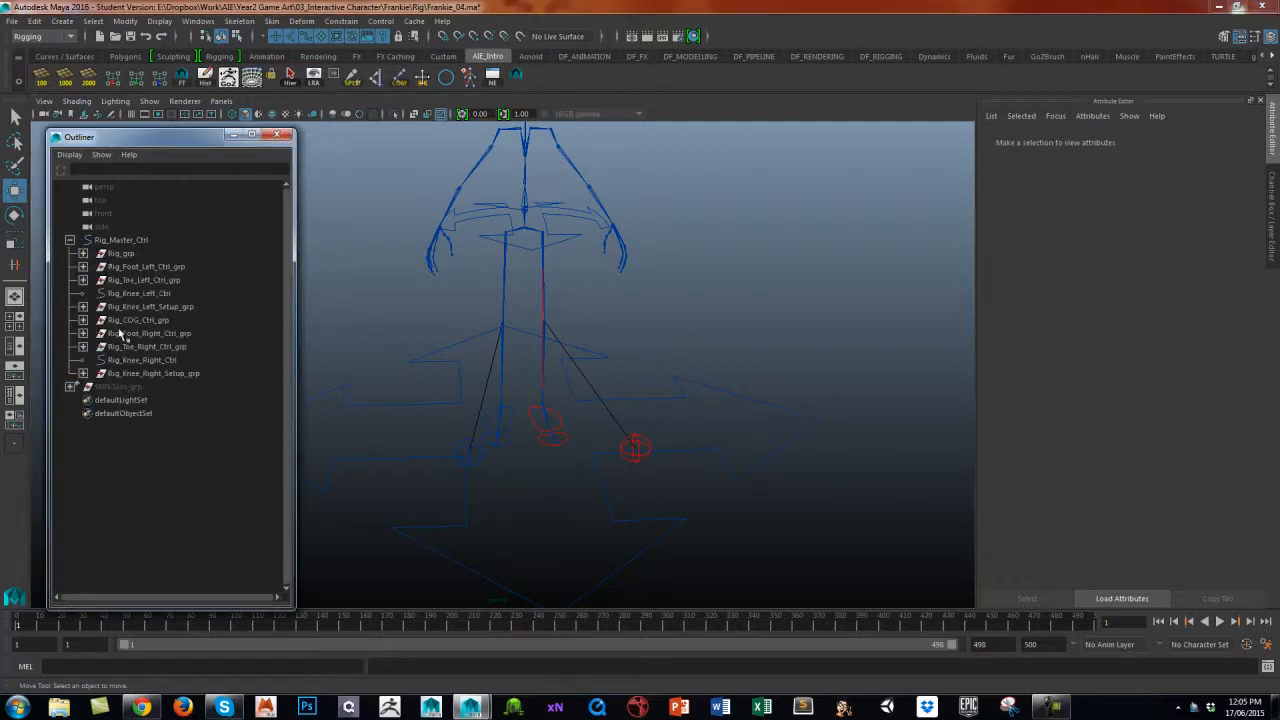
{"action": "left_click", "coordinate": [83, 253]}
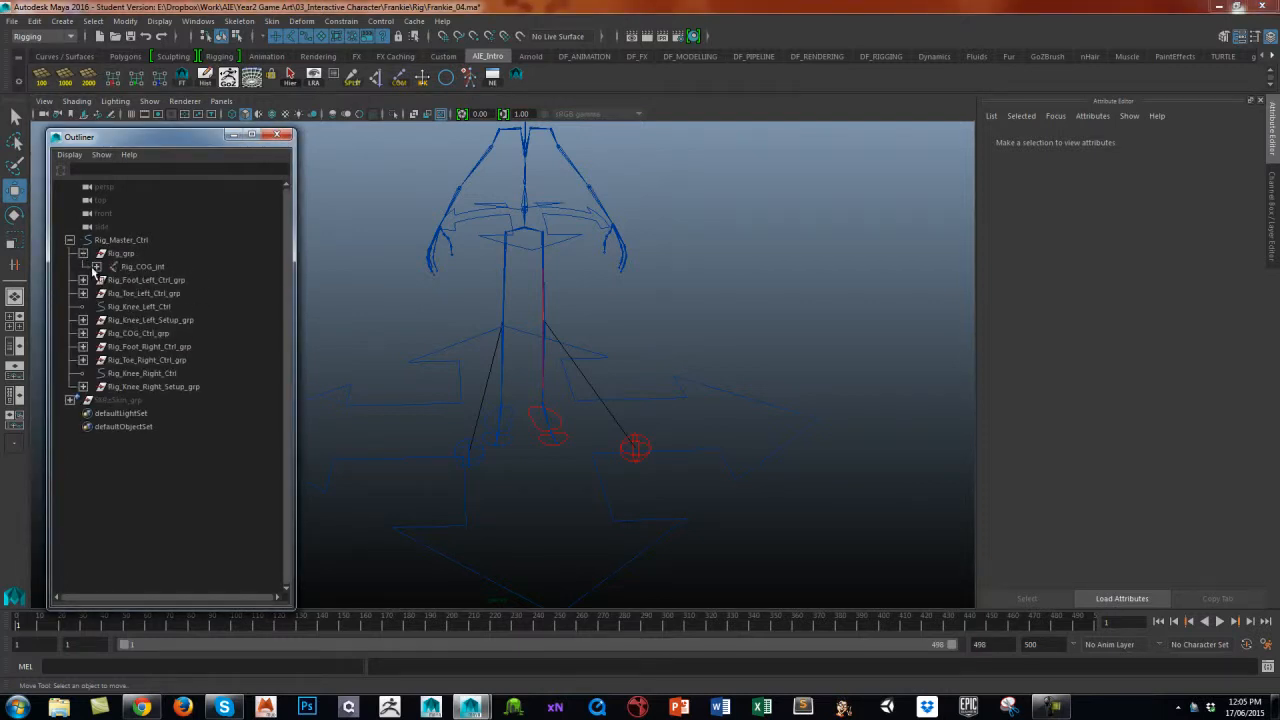
{"action": "left_click", "coordinate": [83, 253]}
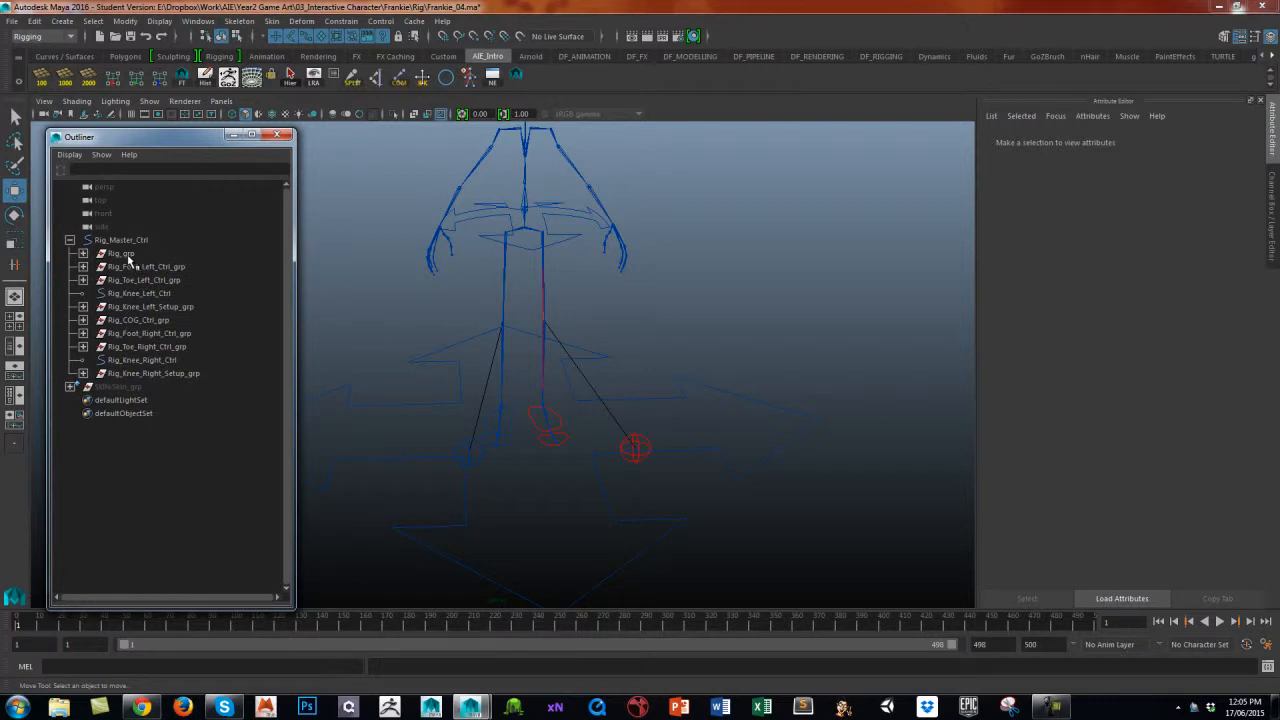
{"action": "left_click", "coordinate": [83, 253]}
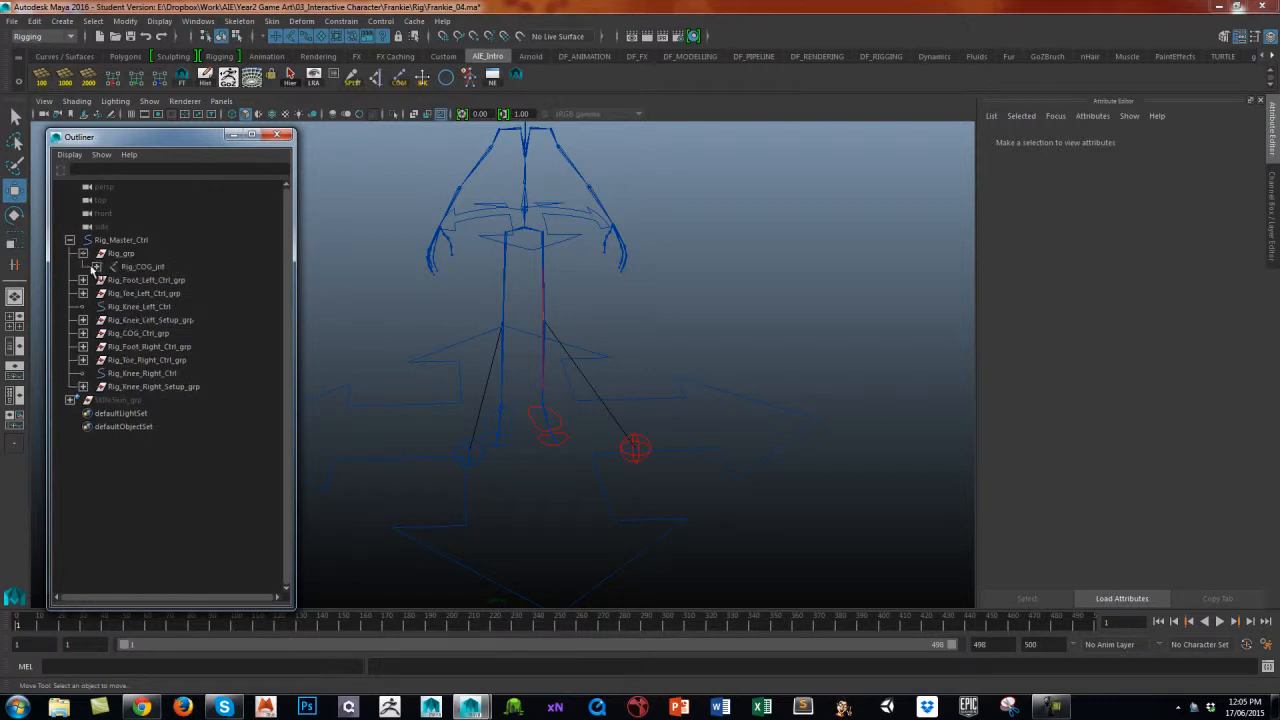
{"action": "left_click", "coordinate": [148, 268]}
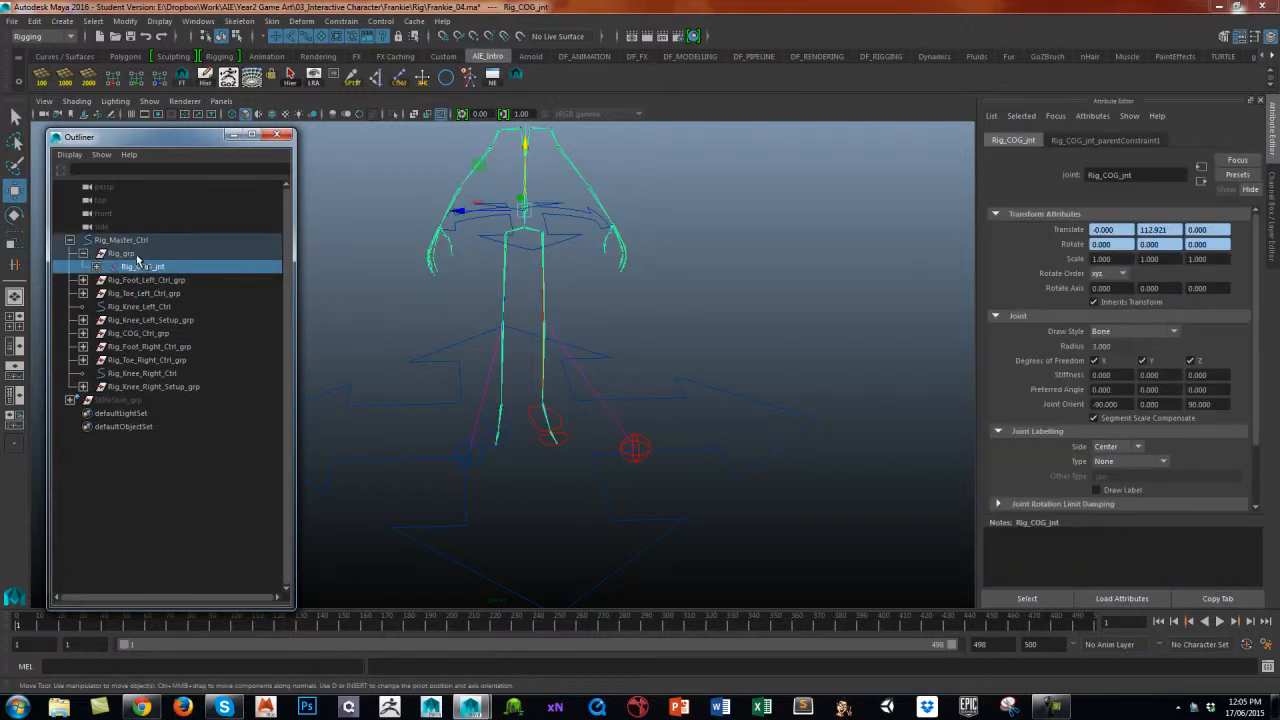
{"action": "left_click", "coordinate": [141, 243]}
{"action": "left_click", "coordinate": [150, 268]}
{"action": "left_click", "coordinate": [96, 266]}
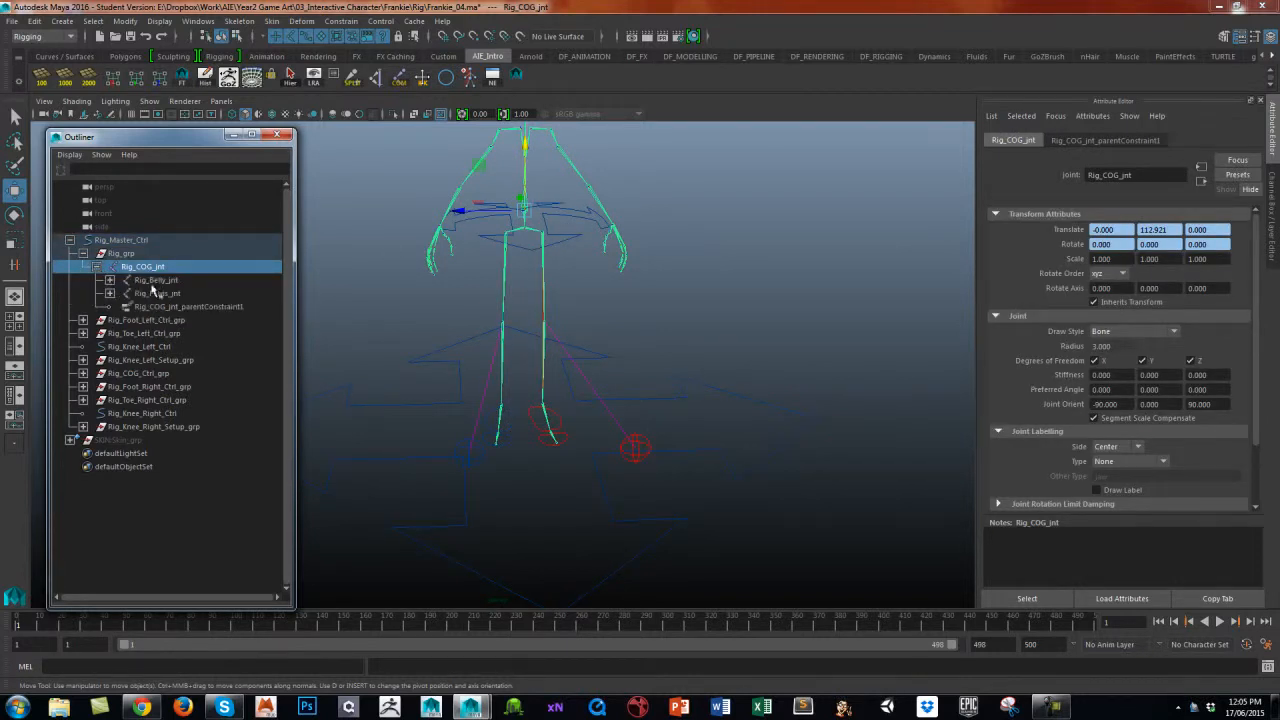
{"action": "left_click", "coordinate": [96, 266]}
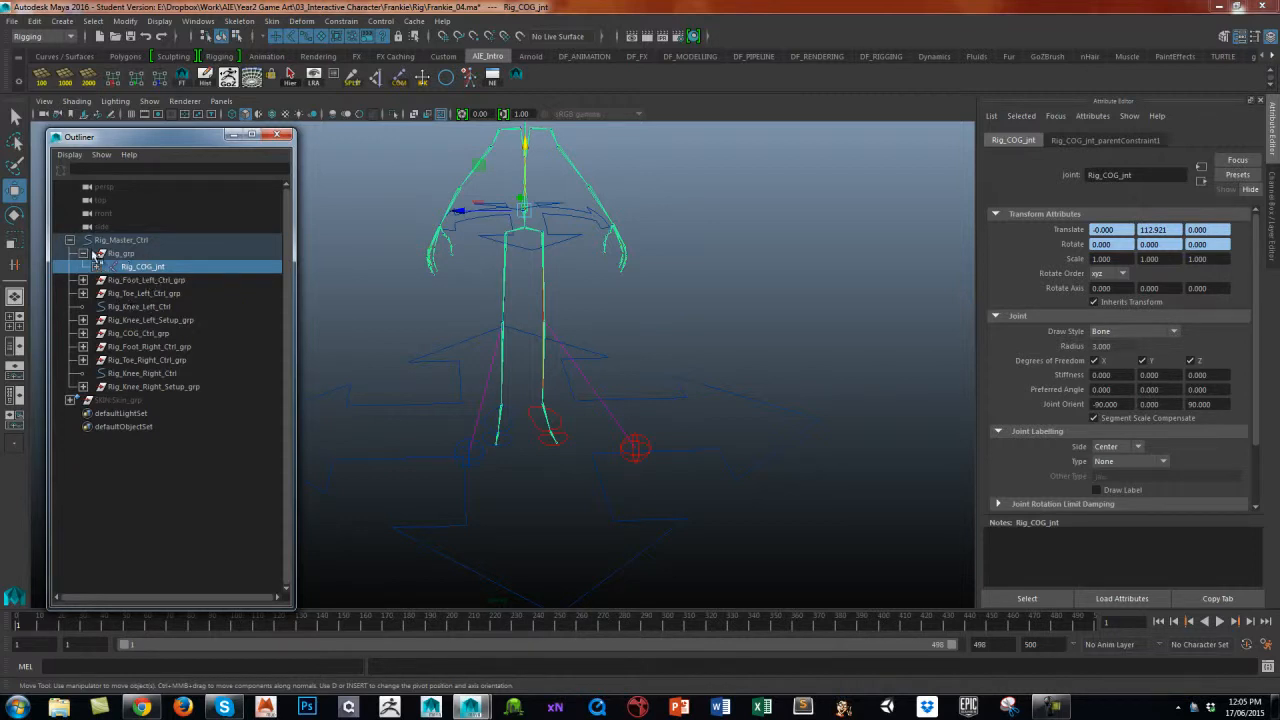
{"action": "left_click", "coordinate": [84, 253]}
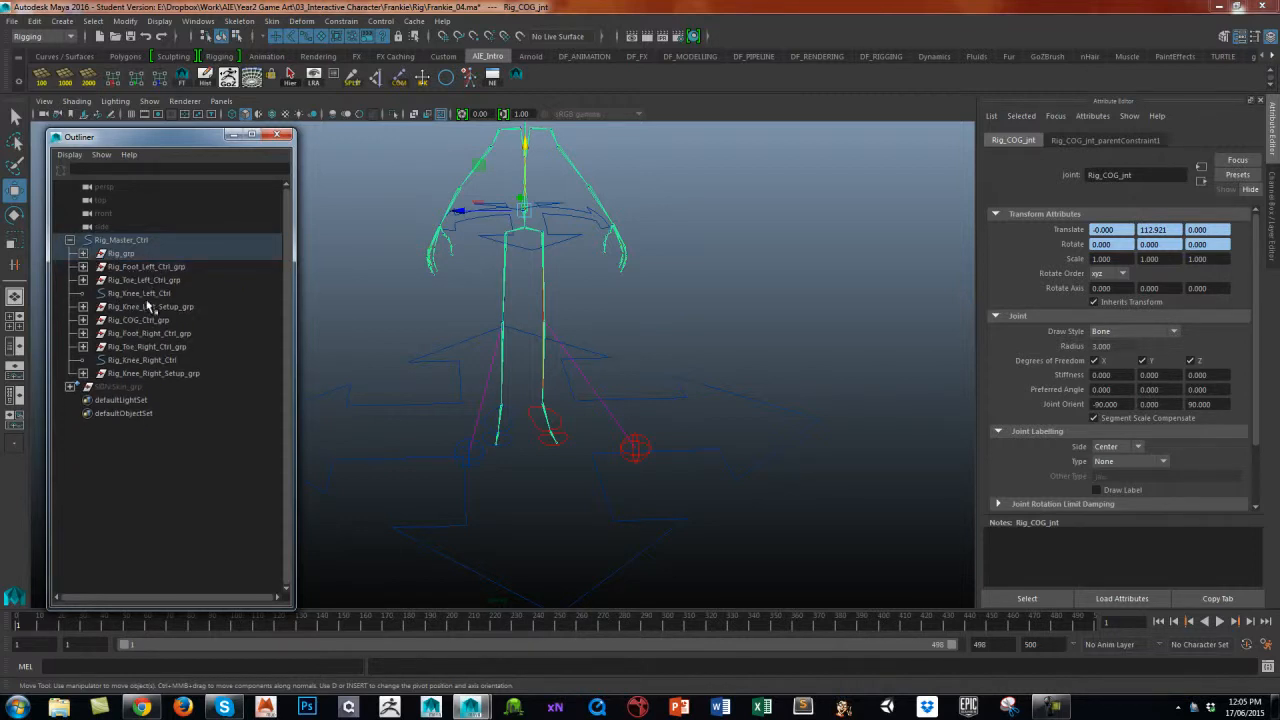
Rename Rig_grp, the group that holds the COG joint, as Rig_Skel_grp.
{"action": "left_click", "coordinate": [84, 253]}
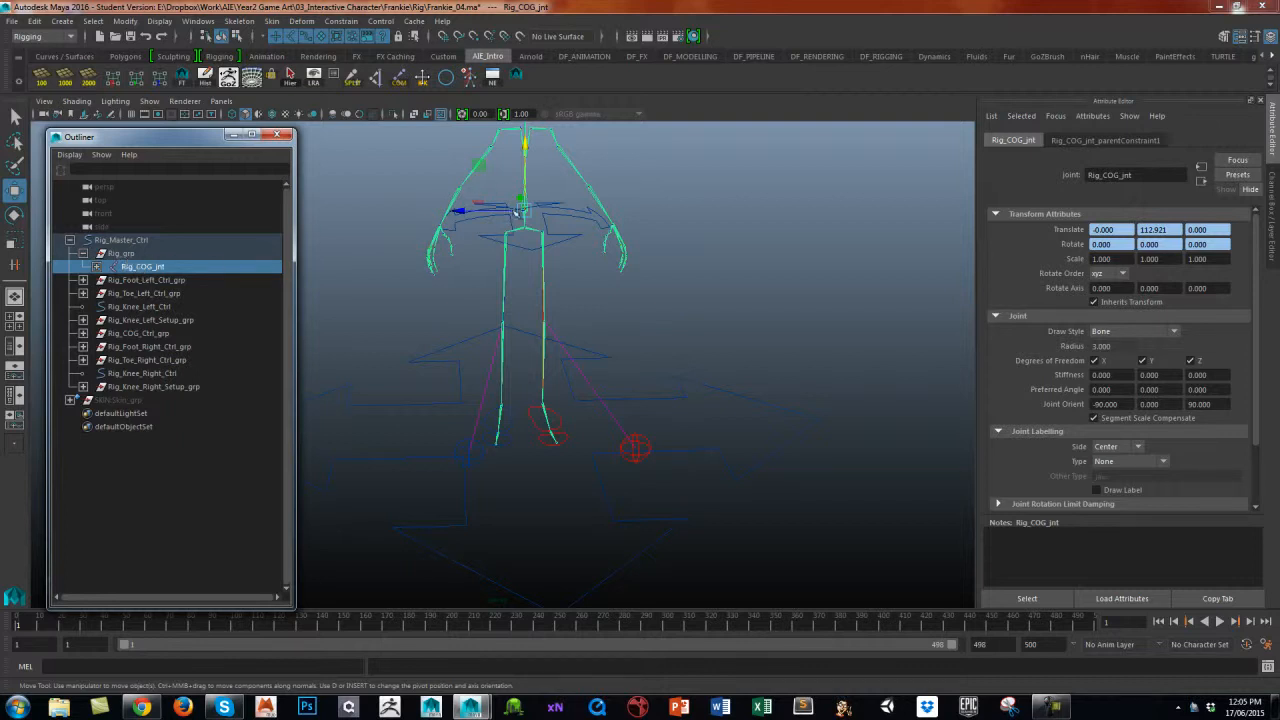
{"action": "double_click", "coordinate": [117, 254]}
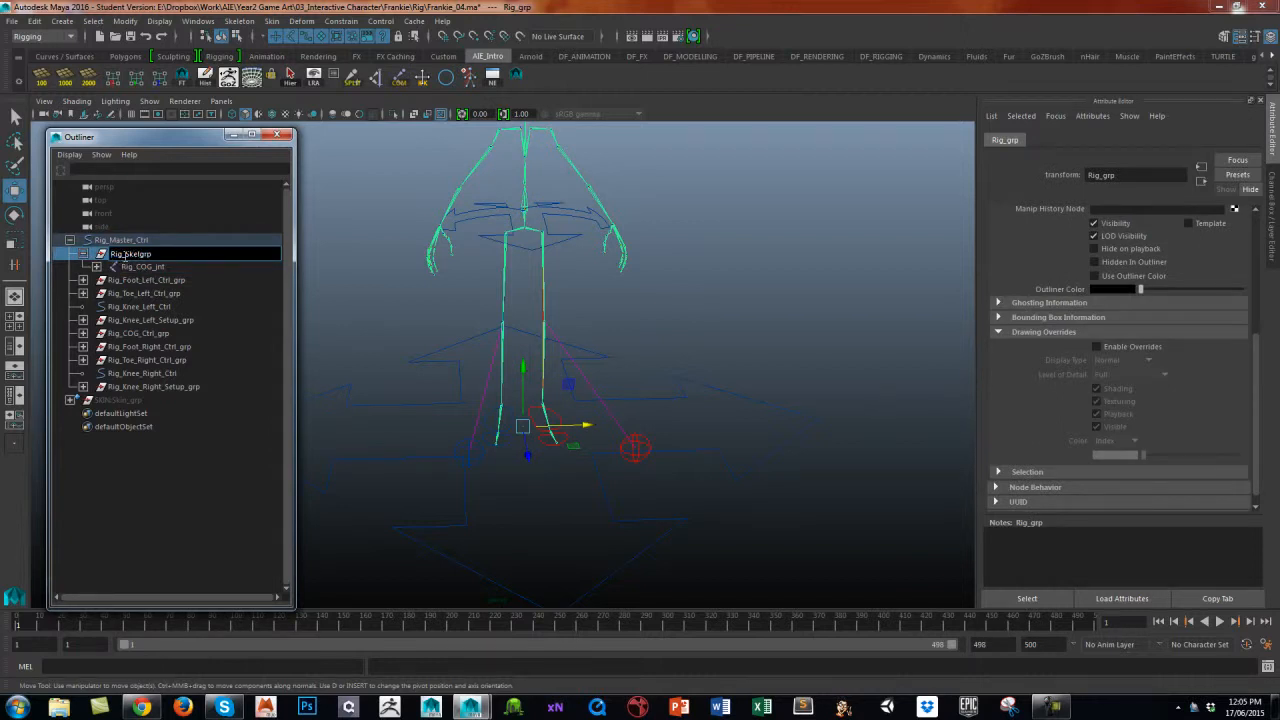
{"action": "left_click", "coordinate": [203, 450]}
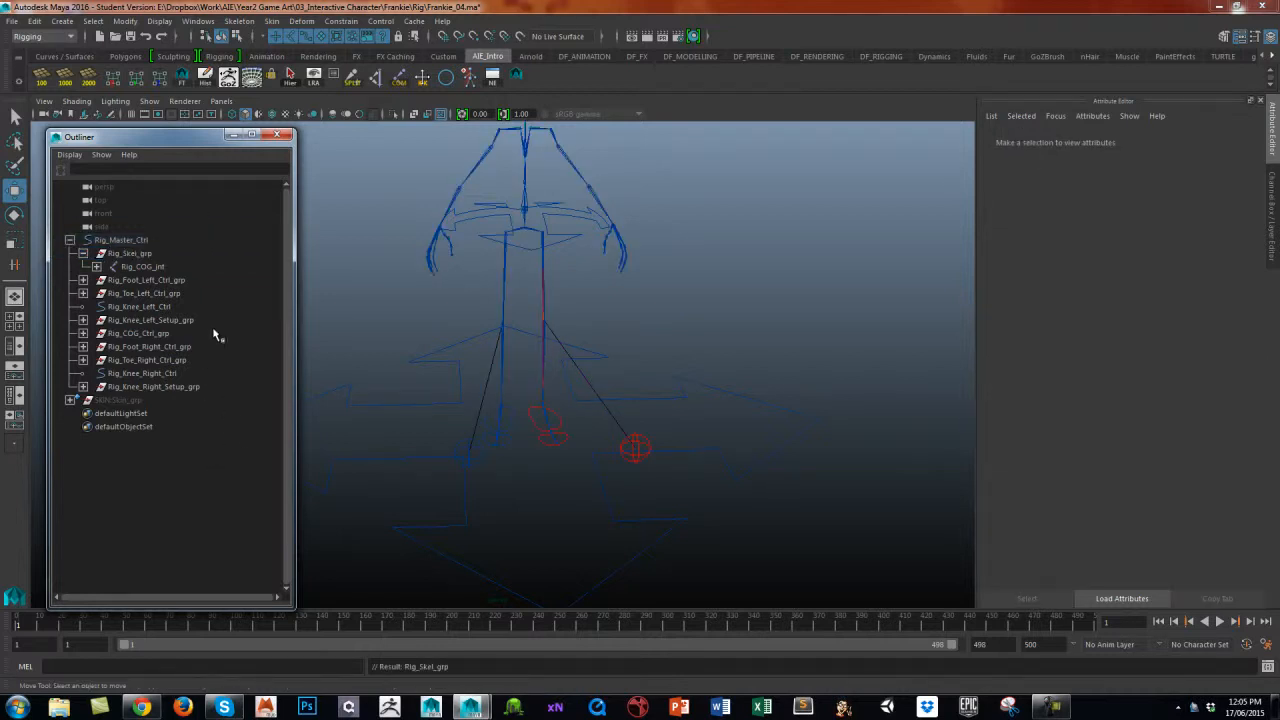
{"action": "left_click", "coordinate": [84, 254]}
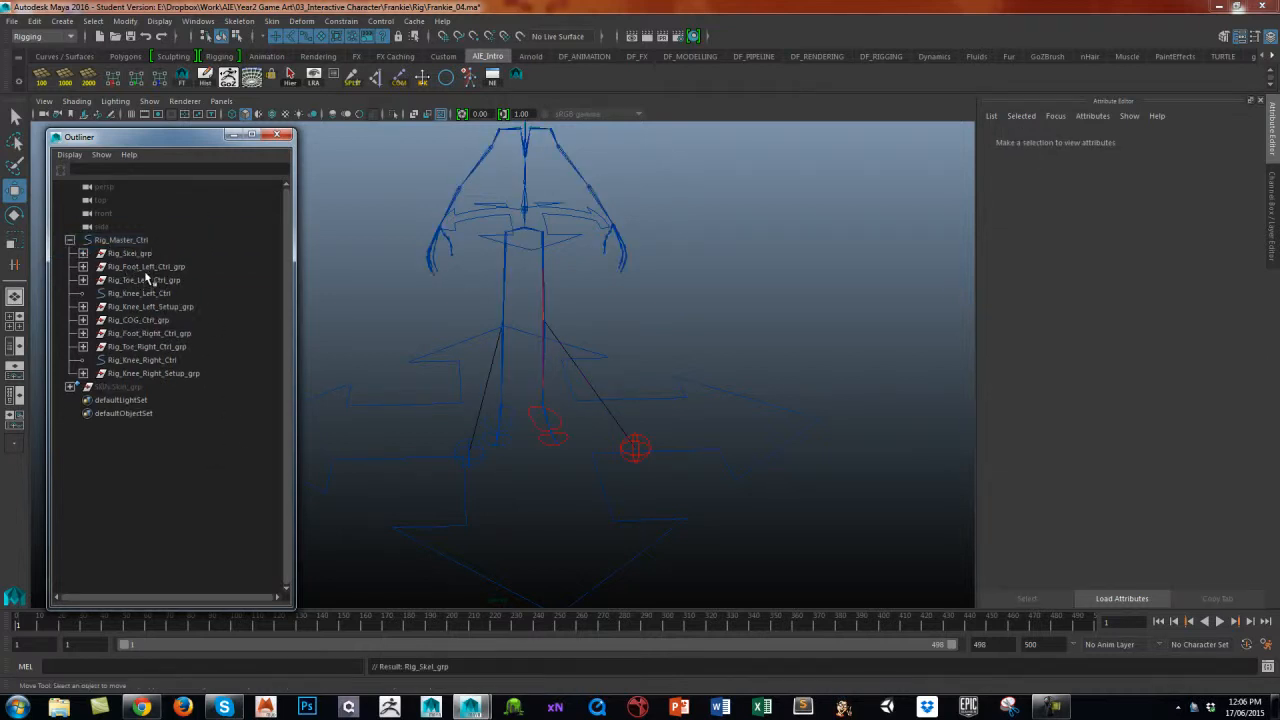
Examine which foot, toe, knee, COG and setup nodes under Rig_Master_Ctrl correspond to which rig controls.
{"action": "left_click", "coordinate": [146, 267]}
{"action": "left_click", "coordinate": [166, 373]}
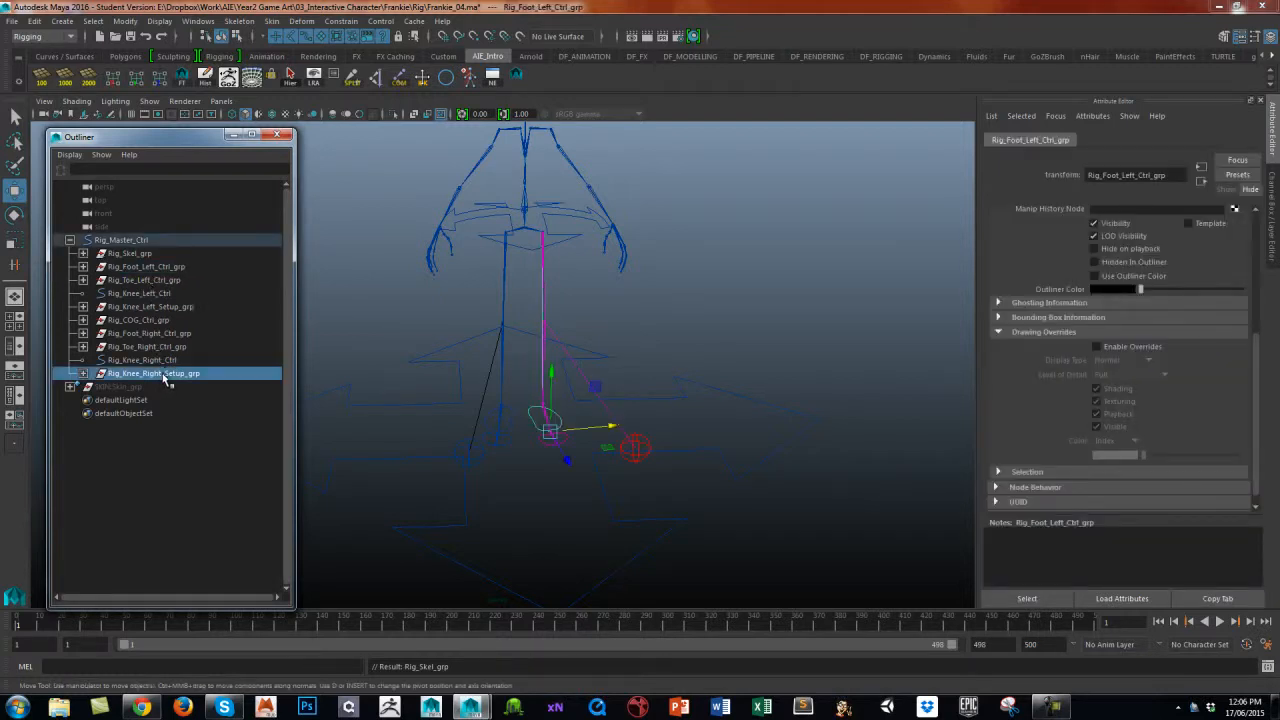
{"action": "left_click", "coordinate": [166, 268]}
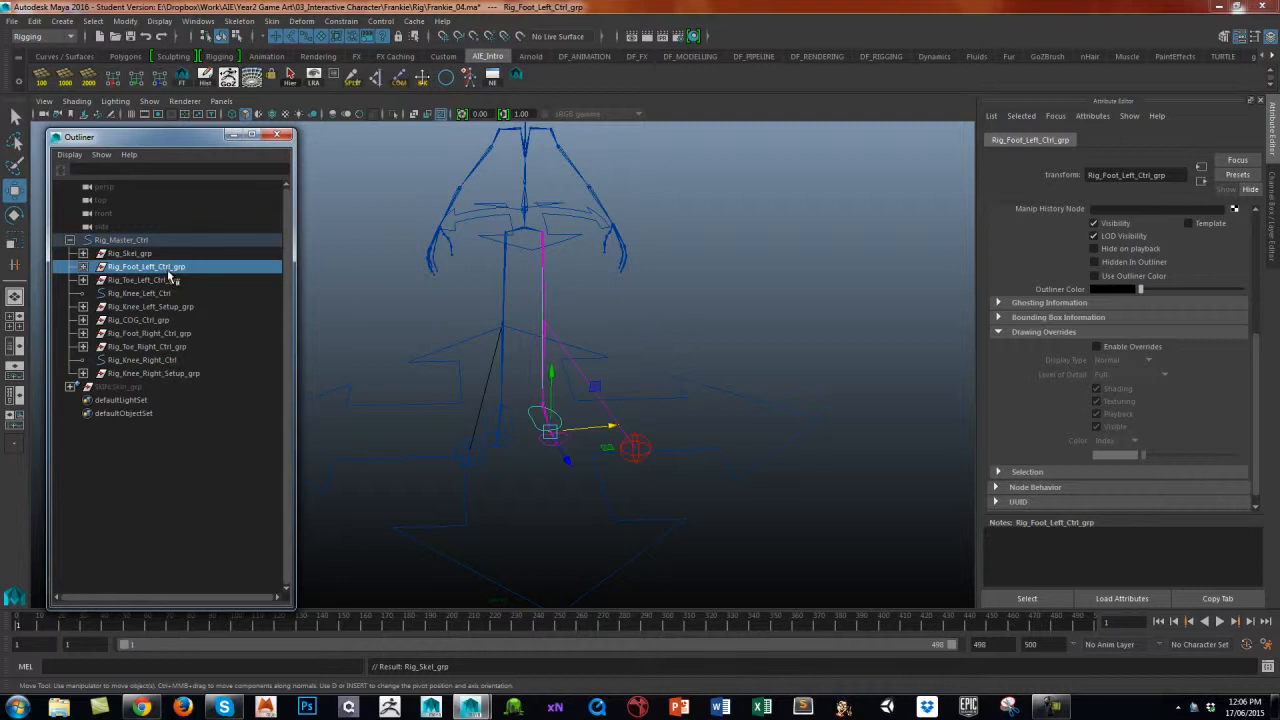
{"action": "left_click", "coordinate": [150, 282]}
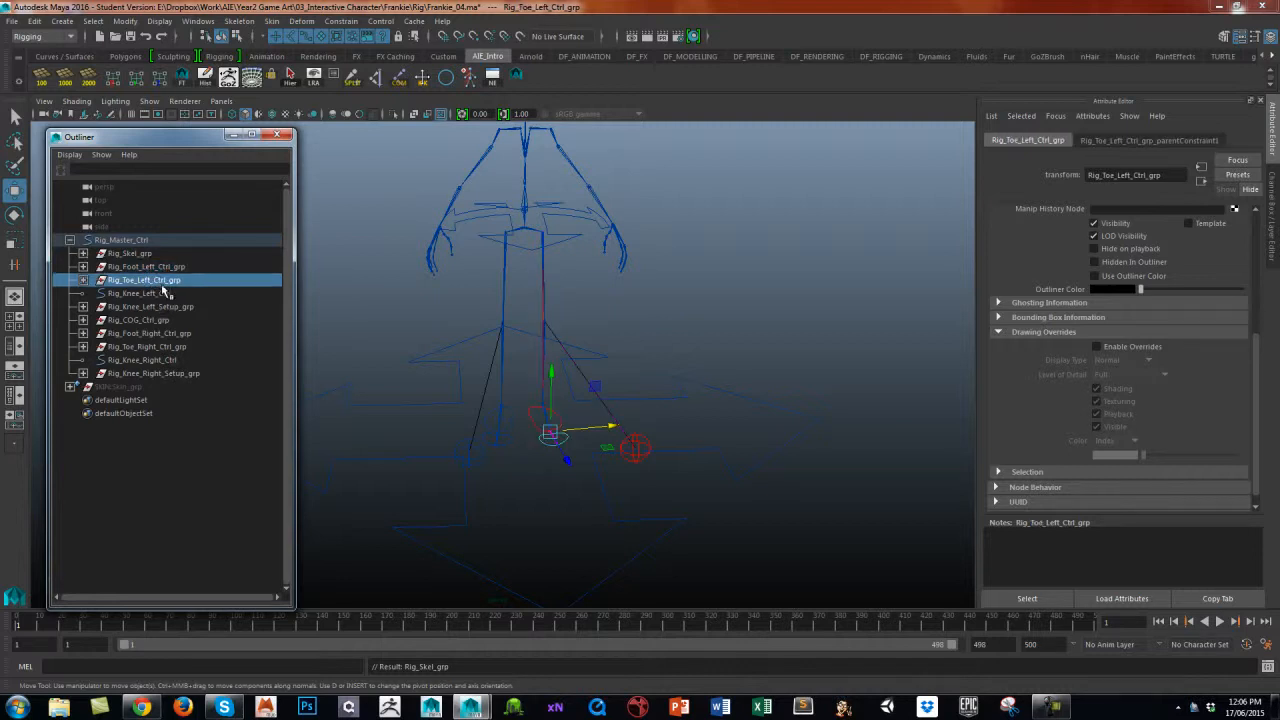
{"action": "left_click", "coordinate": [152, 294]}
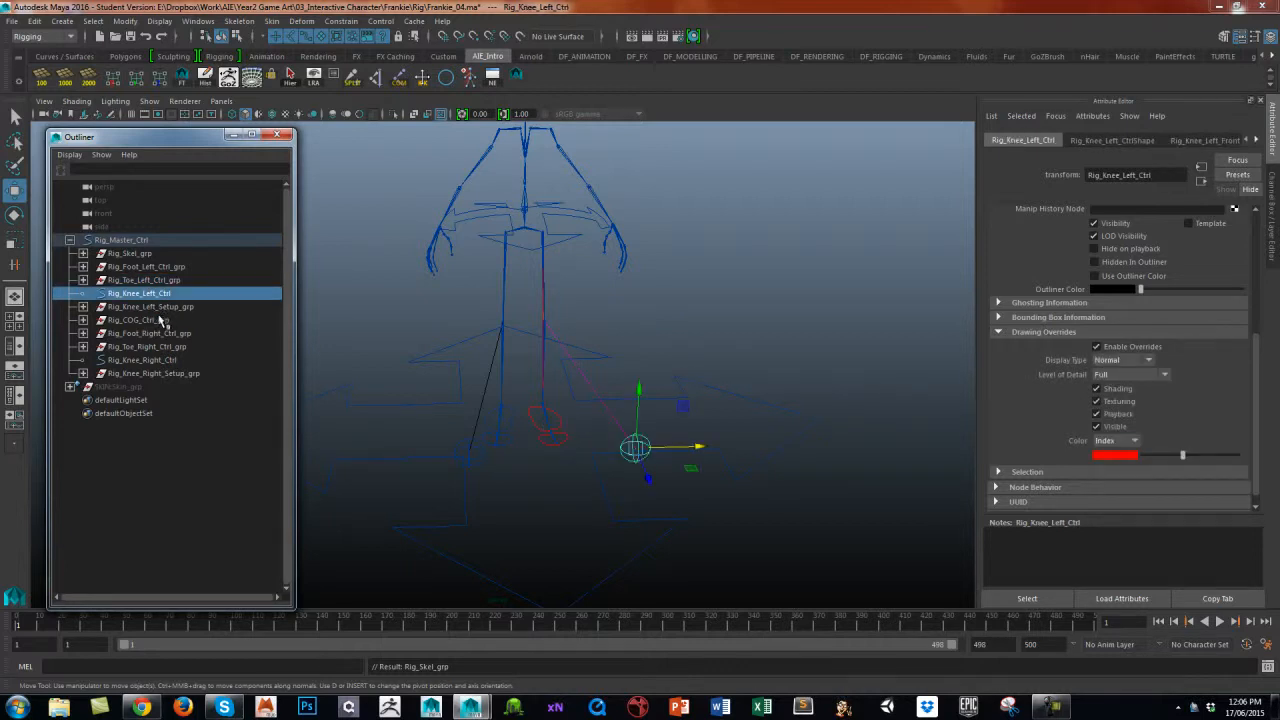
{"action": "left_click", "coordinate": [155, 321]}
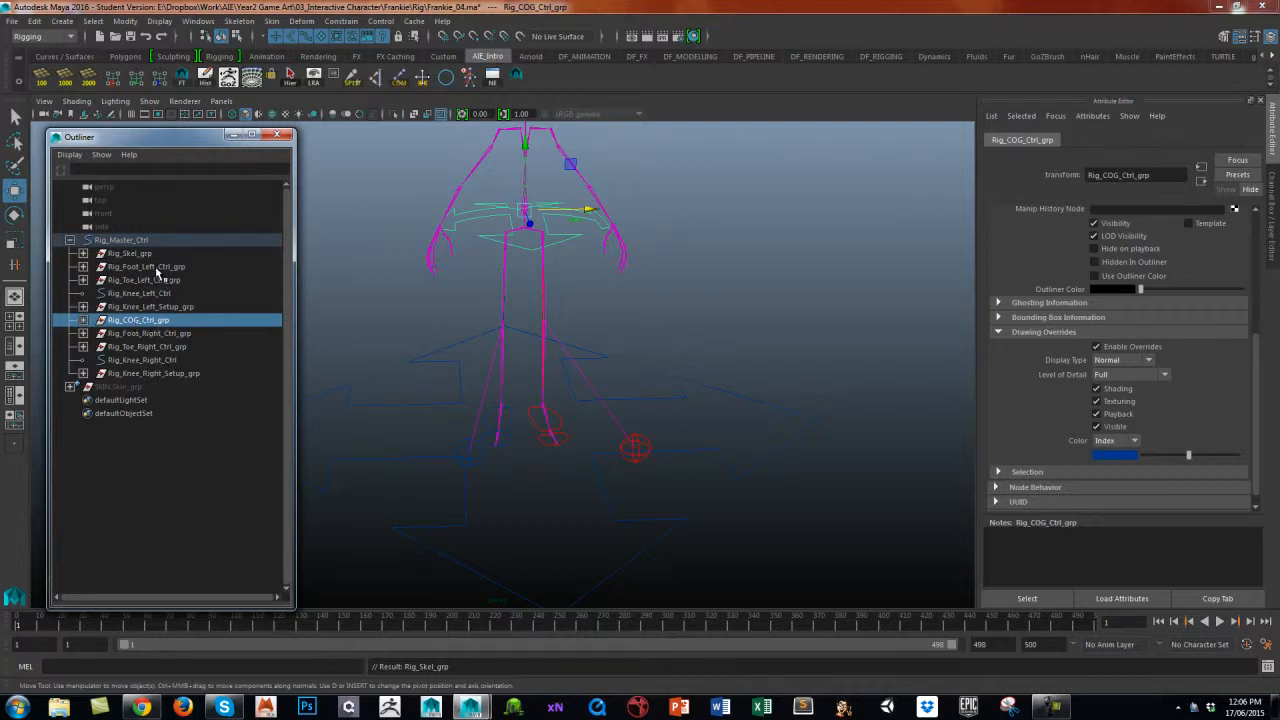
{"action": "left_click", "coordinate": [169, 465]}
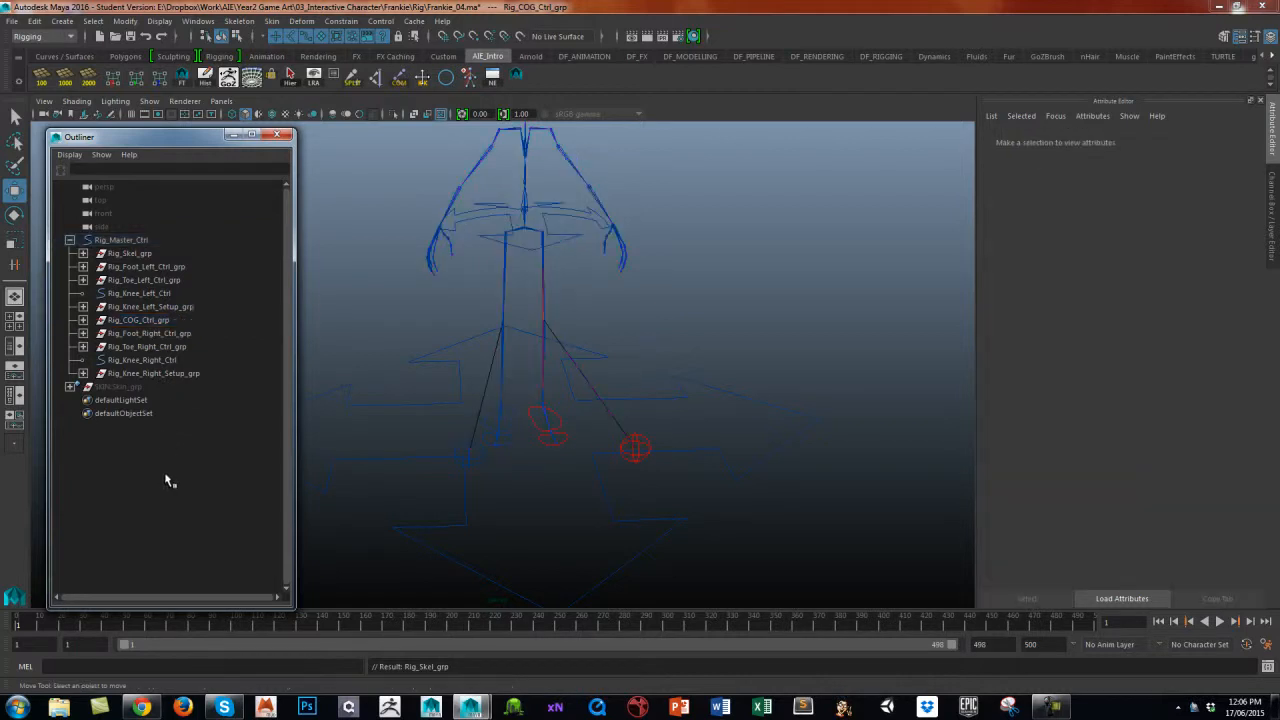
{"action": "left_click", "coordinate": [150, 267]}
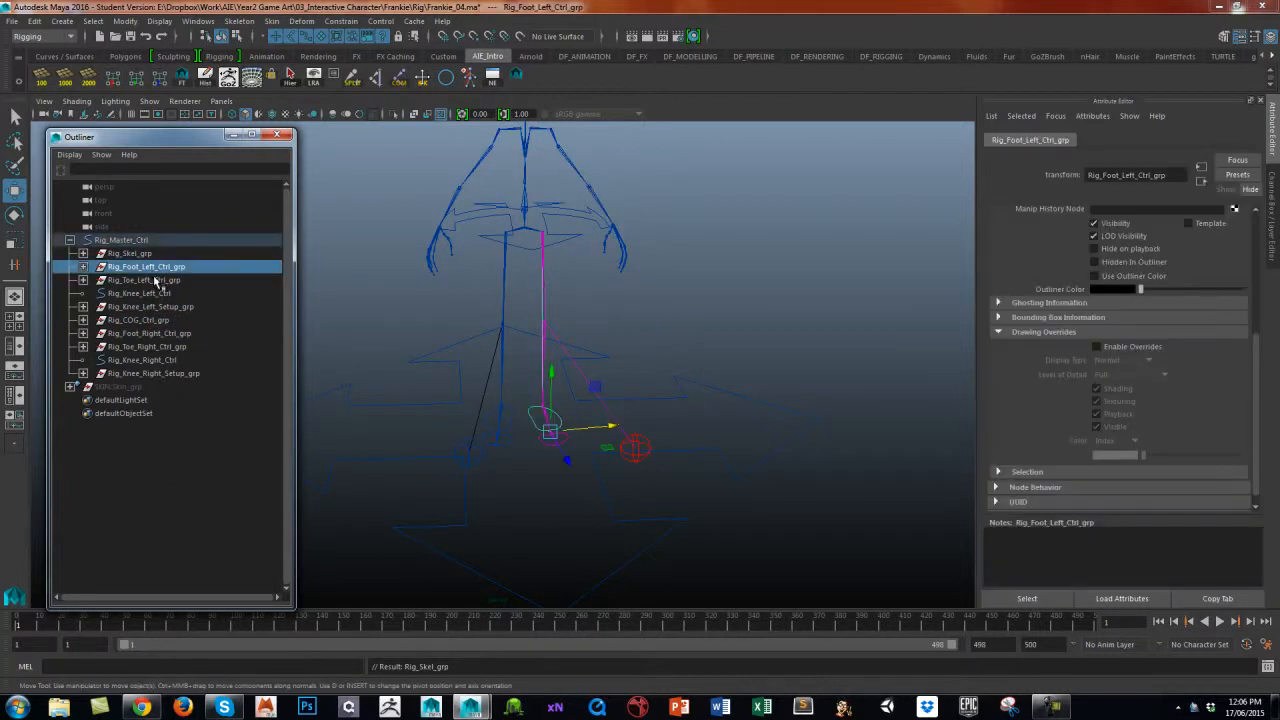
{"action": "left_click", "coordinate": [190, 375], "text": "shift"}
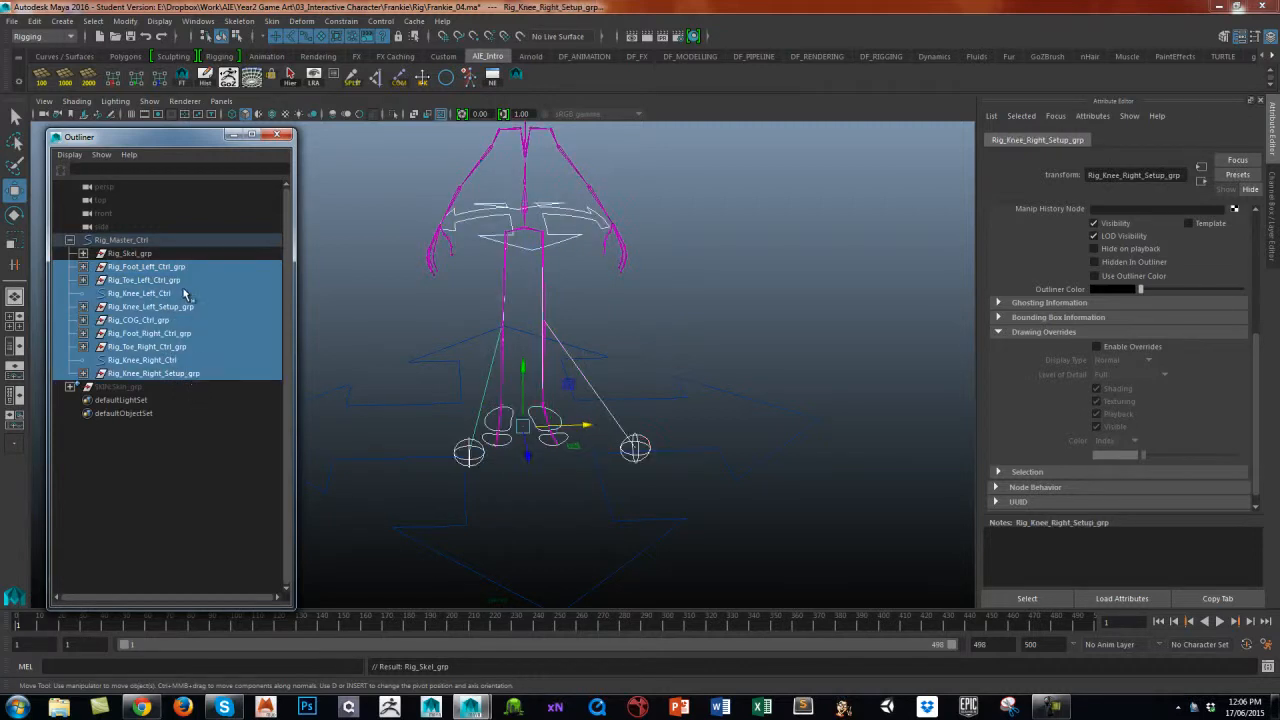
{"action": "left_click", "coordinate": [193, 438]}
Group the left and right foot, toe and knee controls with the COG control group, leaving out both knee setup groups.
{"action": "left_click", "coordinate": [182, 268]}
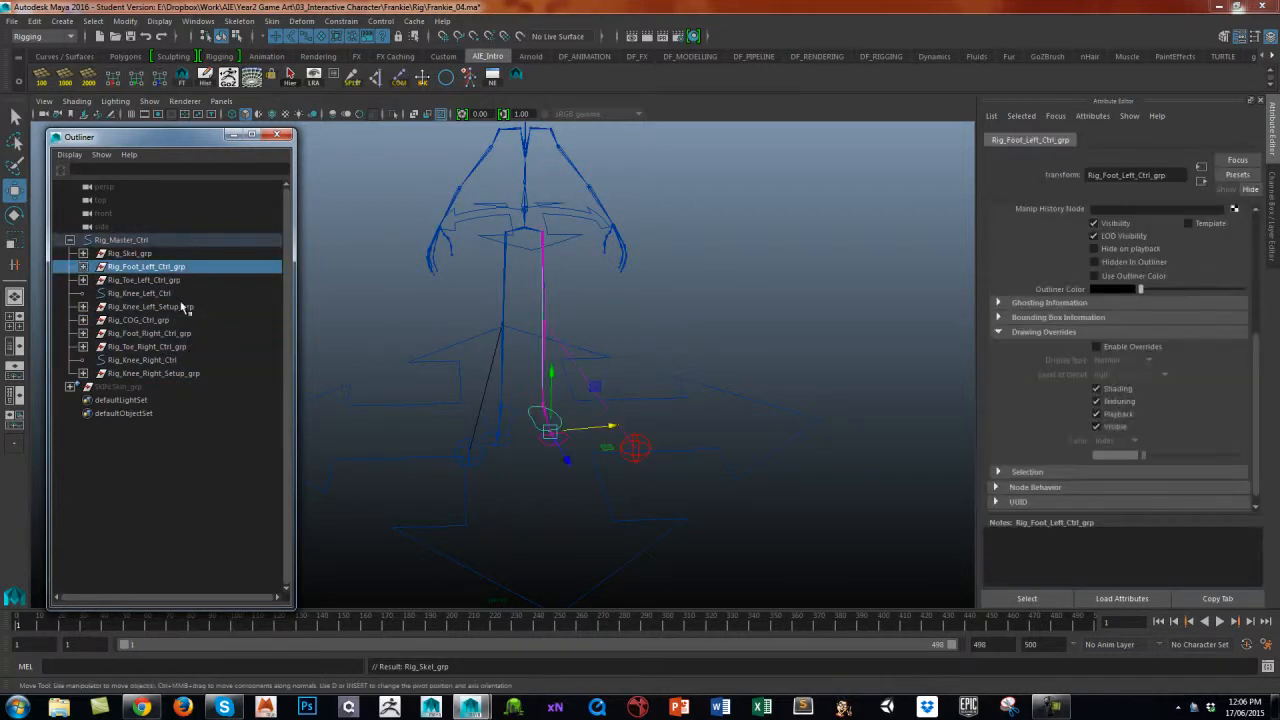
{"action": "left_click", "coordinate": [190, 375], "text": "shift"}
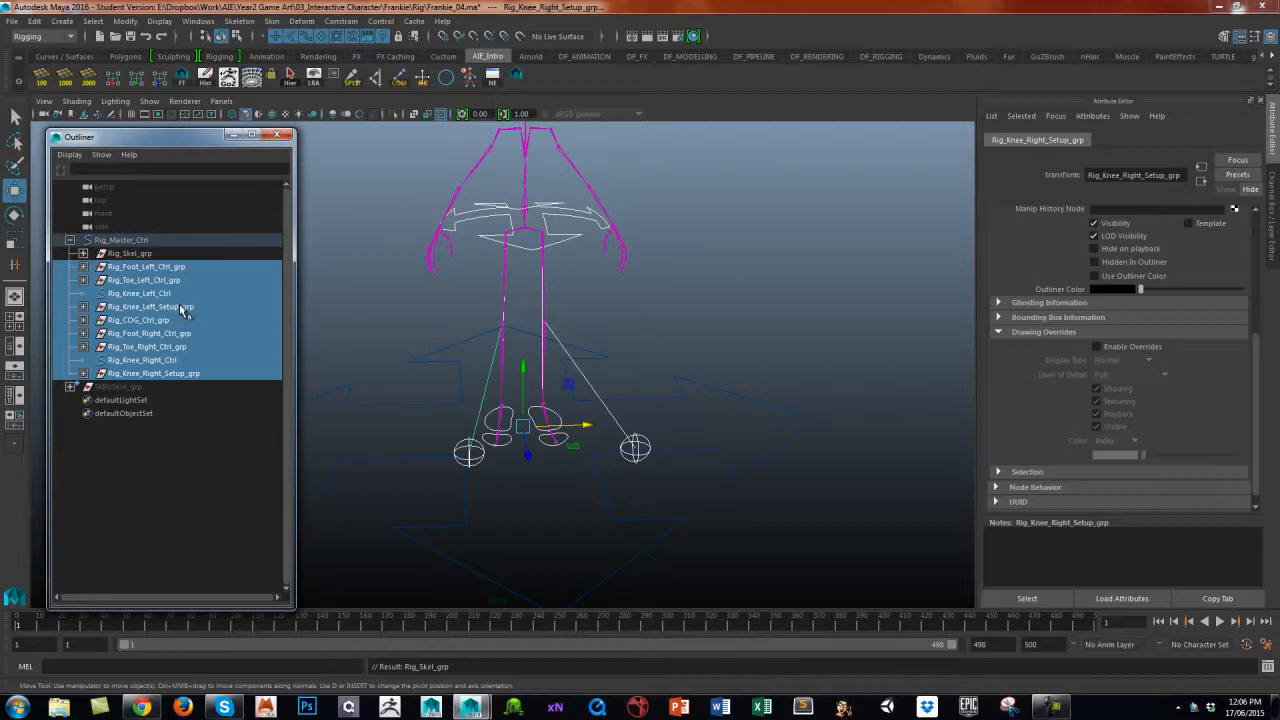
{"action": "left_click", "coordinate": [178, 307], "text": "ctrl"}
{"action": "left_click", "coordinate": [178, 373], "text": "ctrl"}
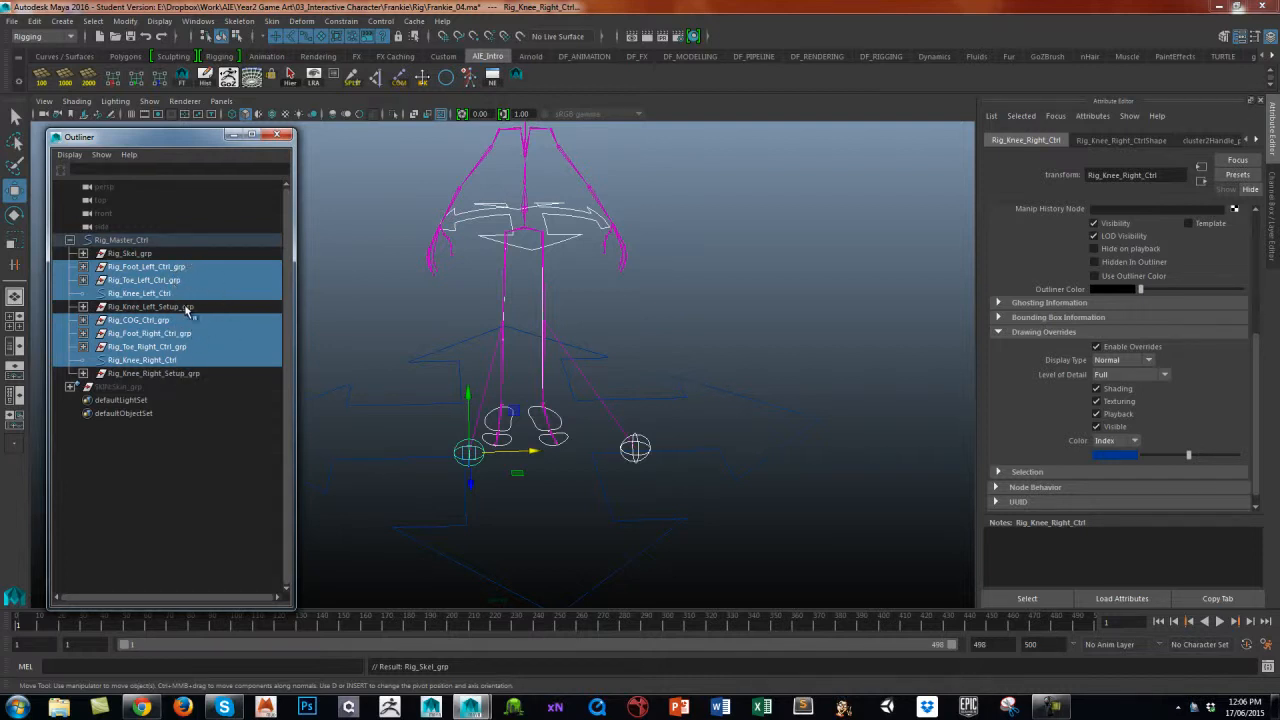
{"action": "key", "text": "ctrl+g"}
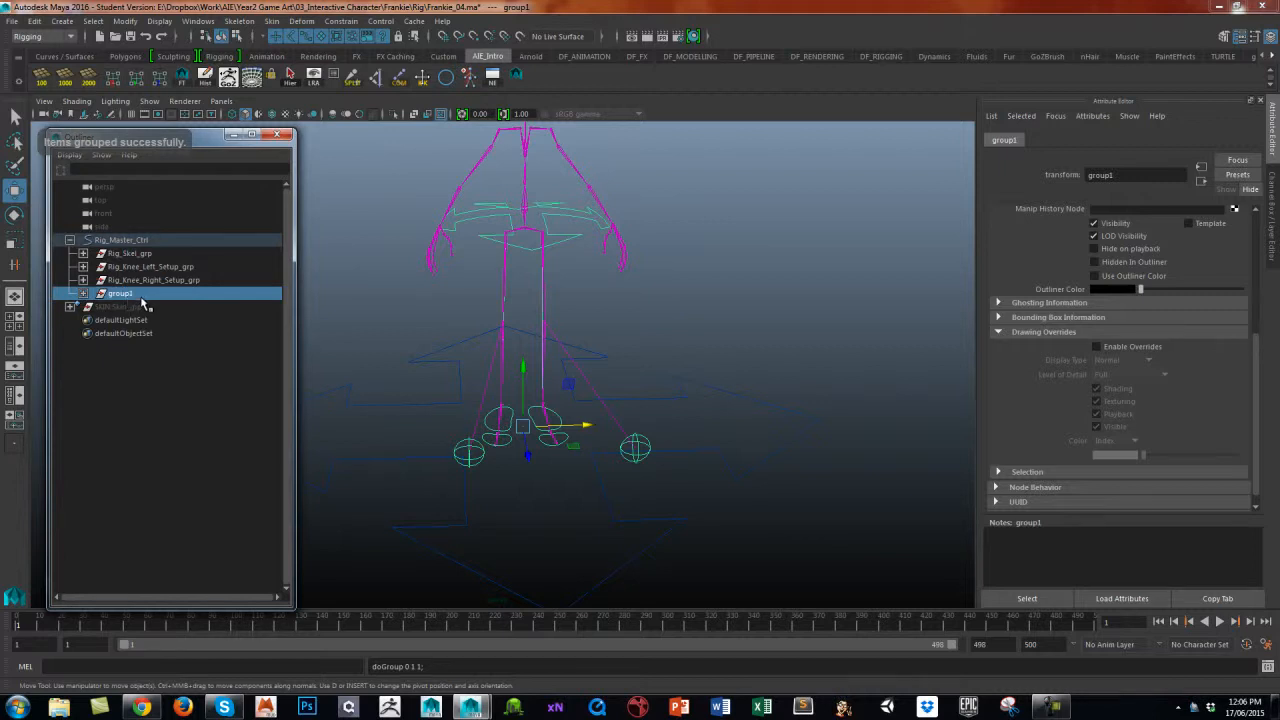
Rename the new controls group as Rig_Ctrl_grp and clear the selection.
{"action": "double_click", "coordinate": [146, 292]}
{"action": "type", "text": "Rig_Ctrl_"}
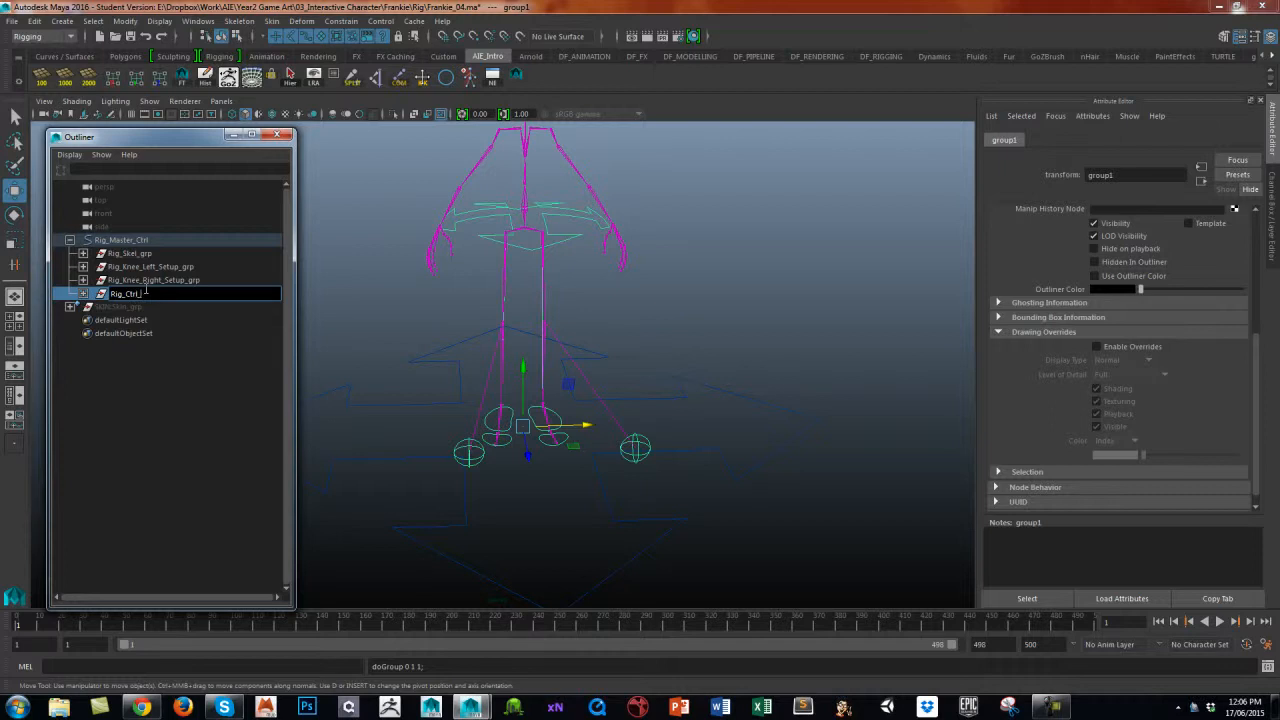
{"action": "key", "text": "Return"}
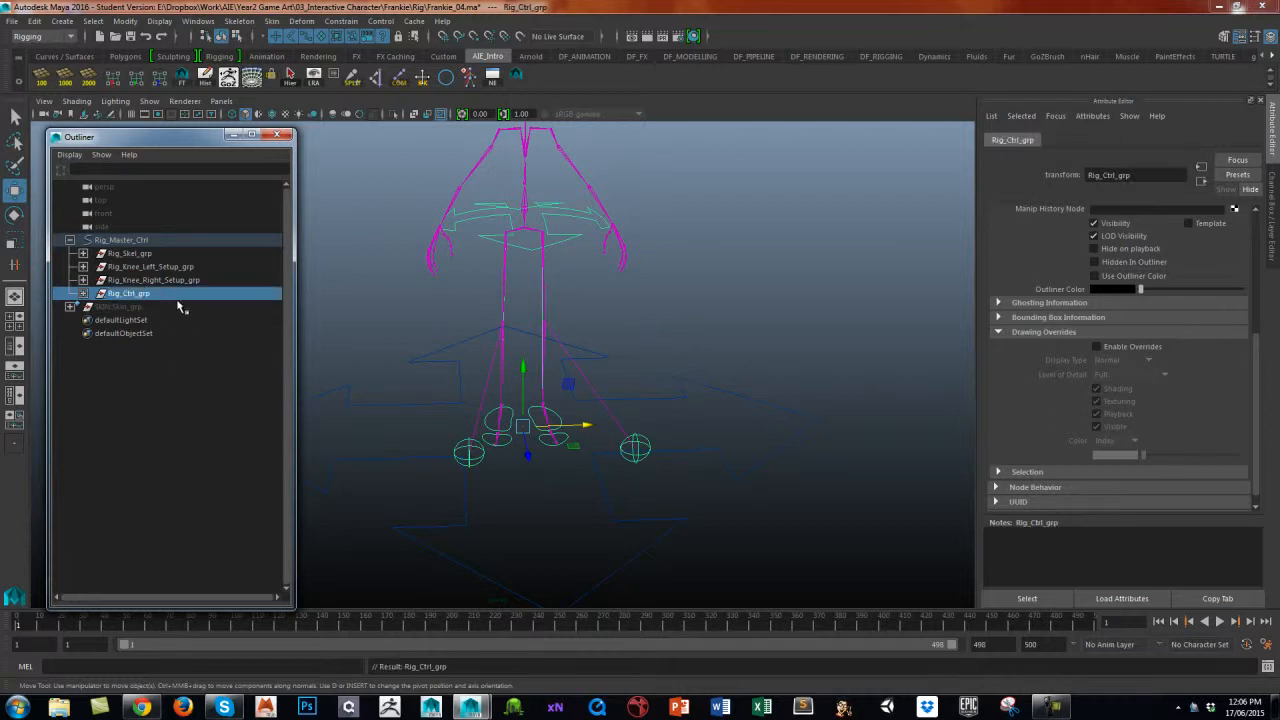
{"action": "left_click", "coordinate": [190, 346]}
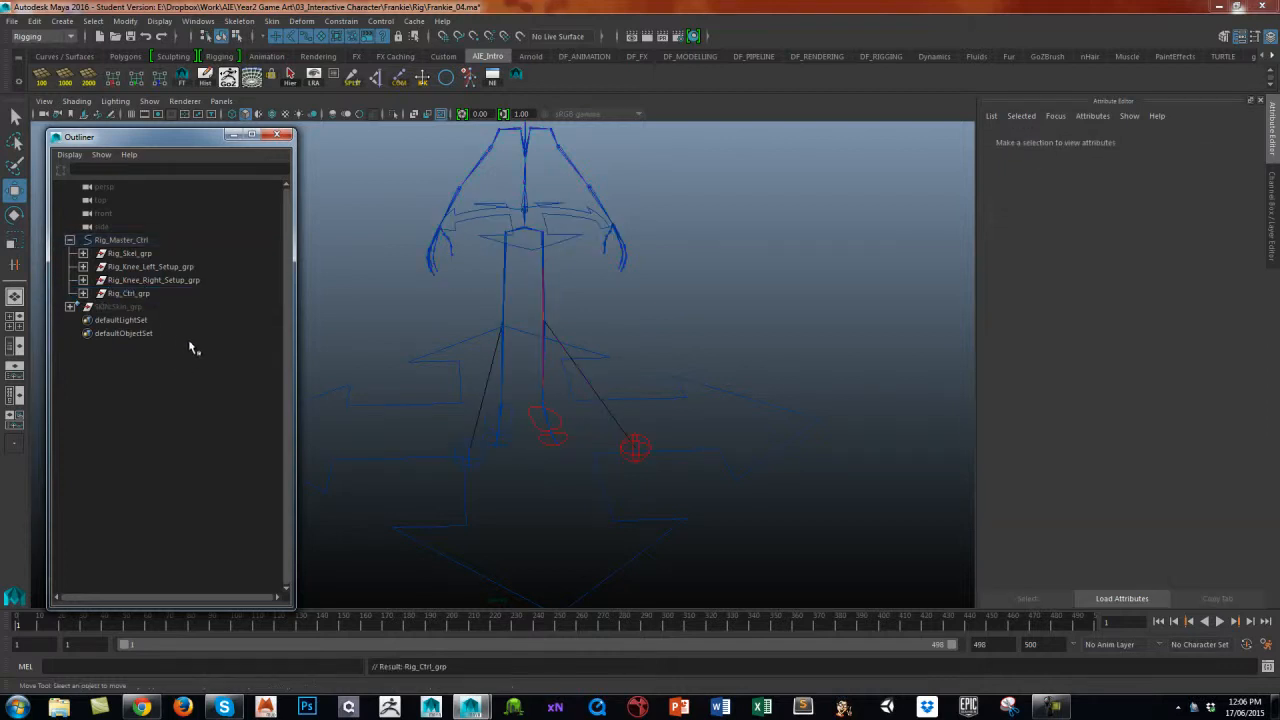
Examine what Rig_Master_Ctrl, Rig_Skel_grp and Rig_Ctrl_grp each contain and drive in the rig.
{"action": "left_click", "coordinate": [126, 244]}
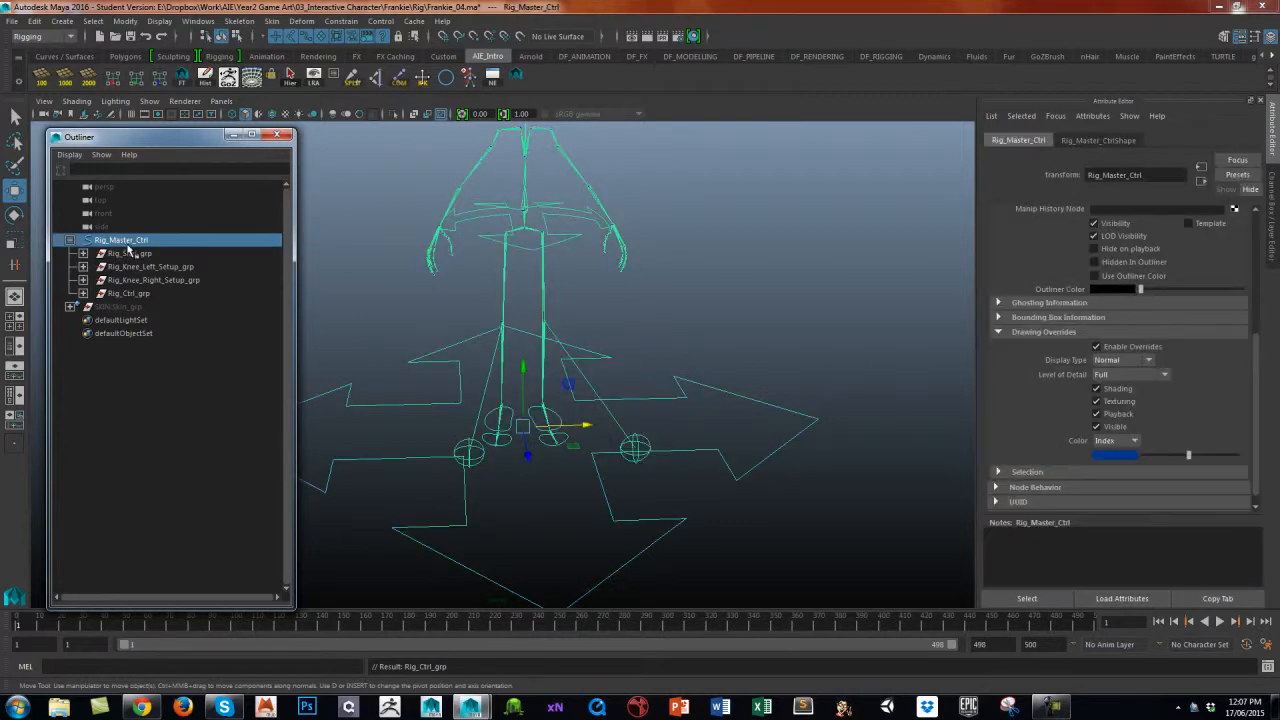
{"action": "left_click", "coordinate": [130, 254]}
{"action": "left_click", "coordinate": [83, 254]}
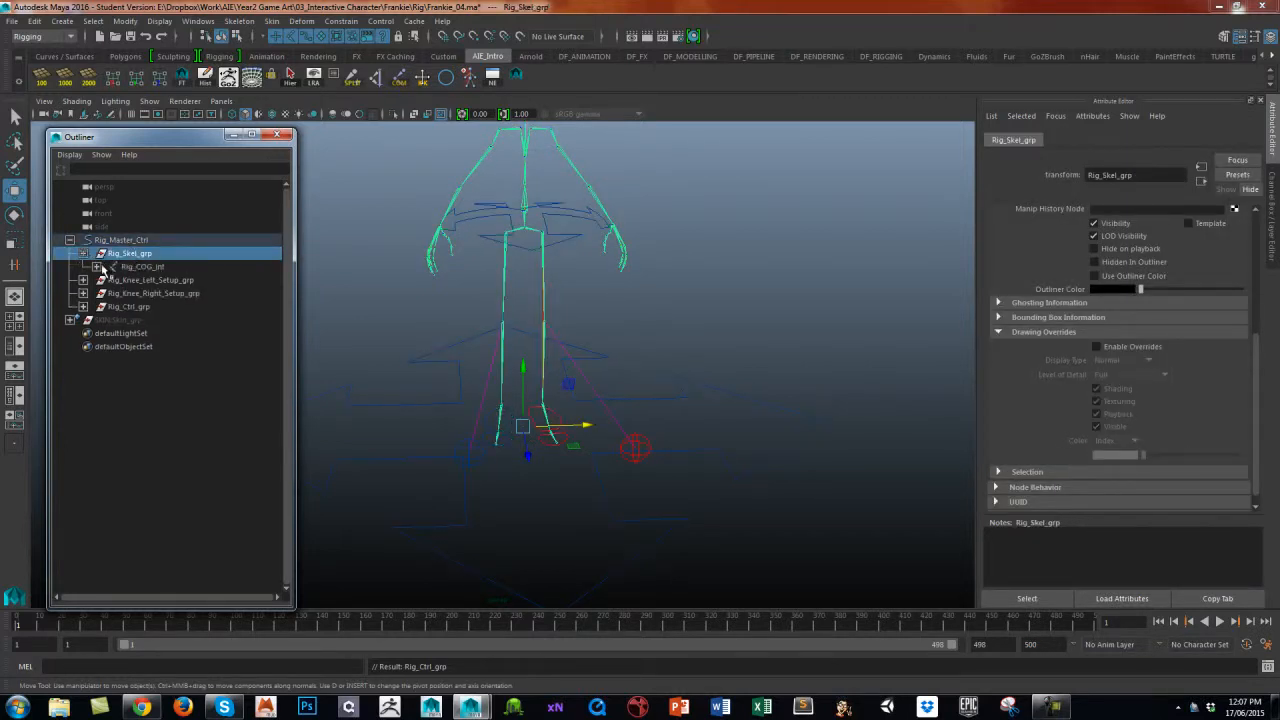
{"action": "left_click", "coordinate": [83, 254]}
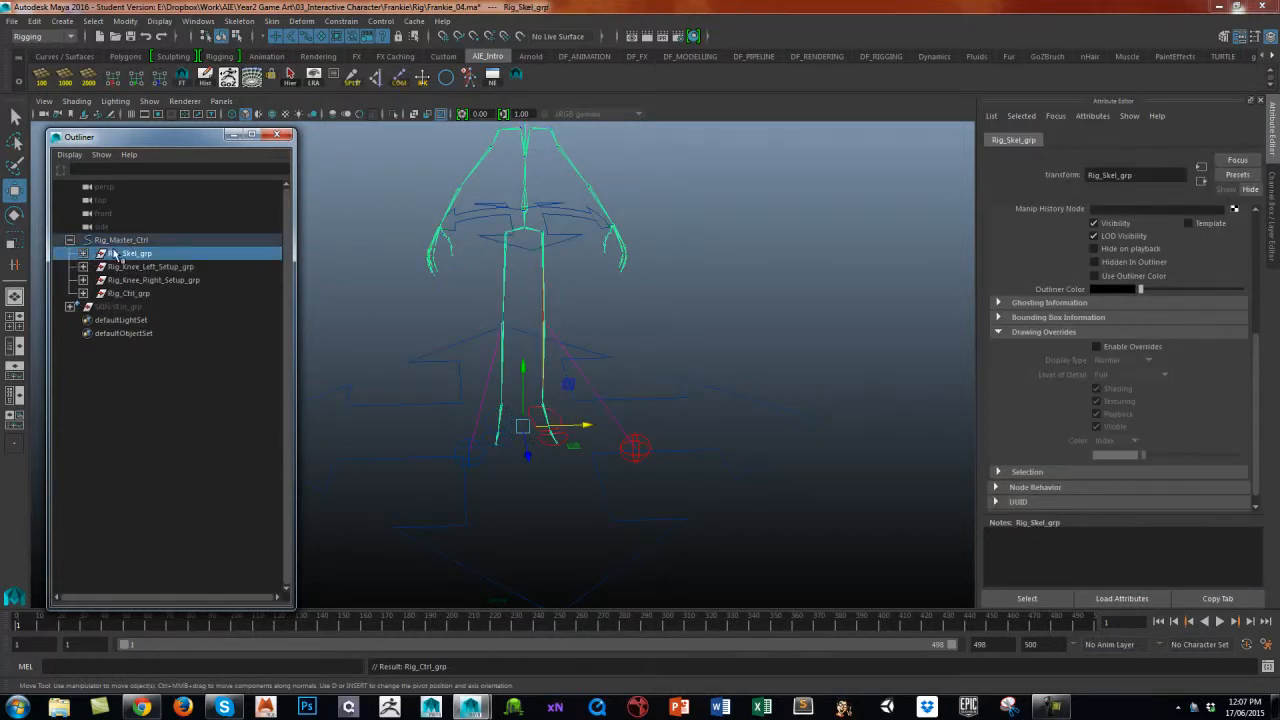
{"action": "left_click", "coordinate": [129, 294]}
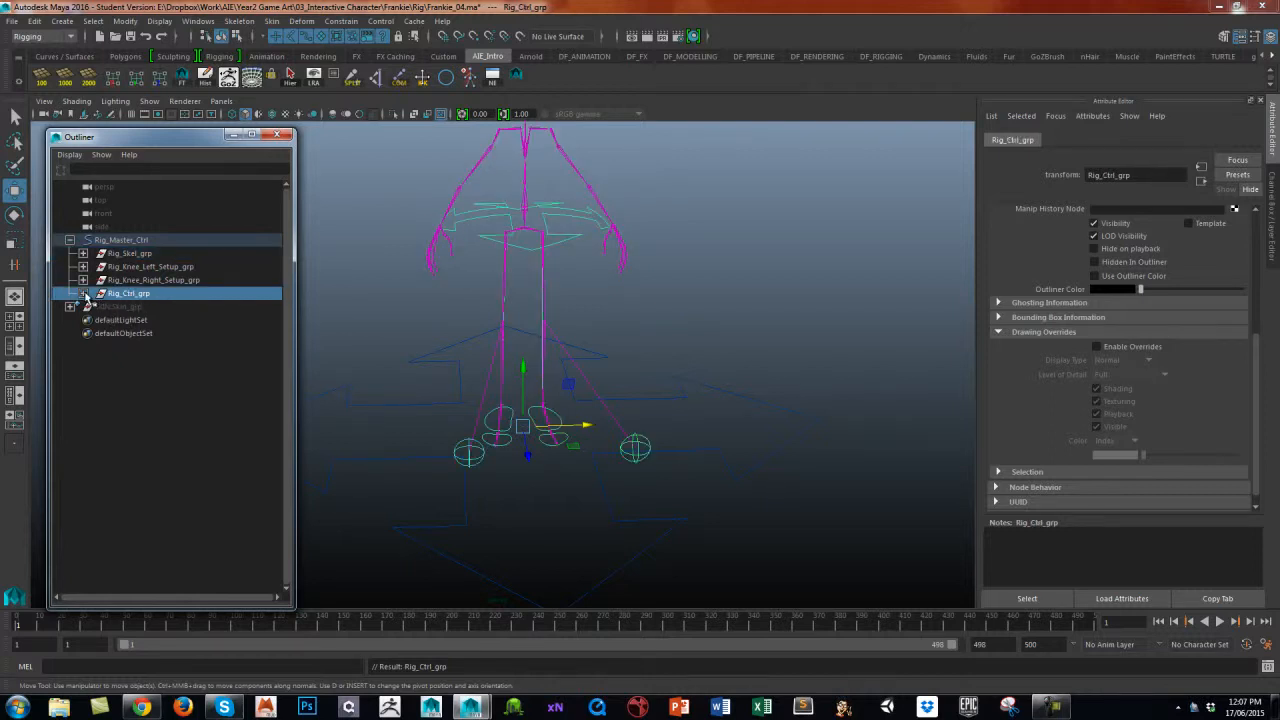
{"action": "left_click", "coordinate": [83, 294]}
{"action": "left_click", "coordinate": [83, 294]}
{"action": "left_click", "coordinate": [177, 388]}
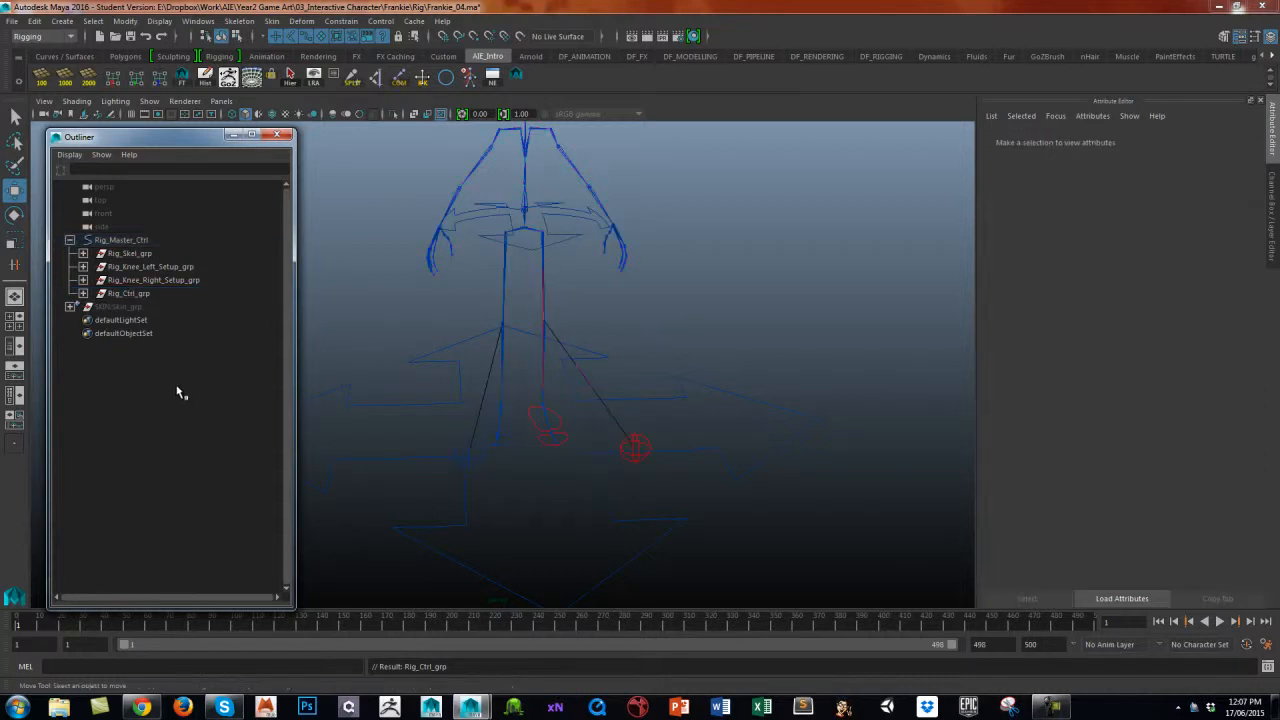
Group Rig_Knee_Left_Setup_grp and Rig_Knee_Right_Setup_grp together under Rig_Master_Ctrl.
{"action": "left_click", "coordinate": [160, 267]}
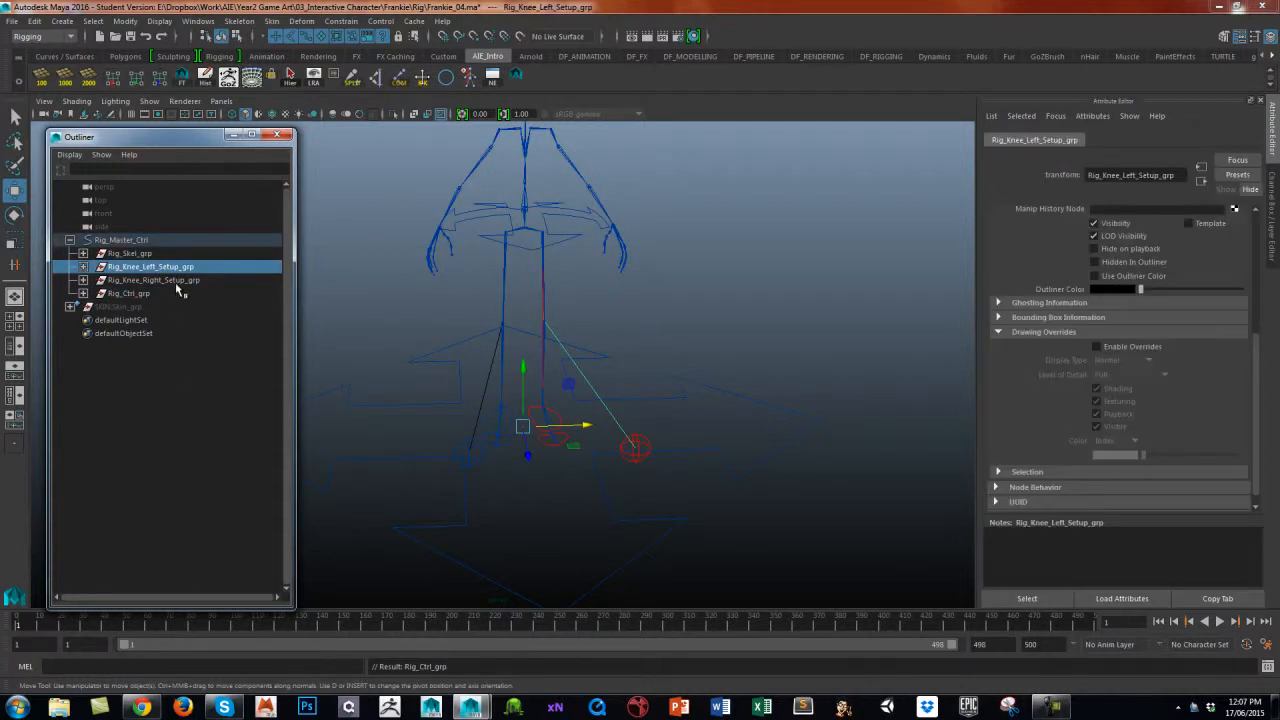
{"action": "left_click", "coordinate": [178, 282], "text": "ctrl"}
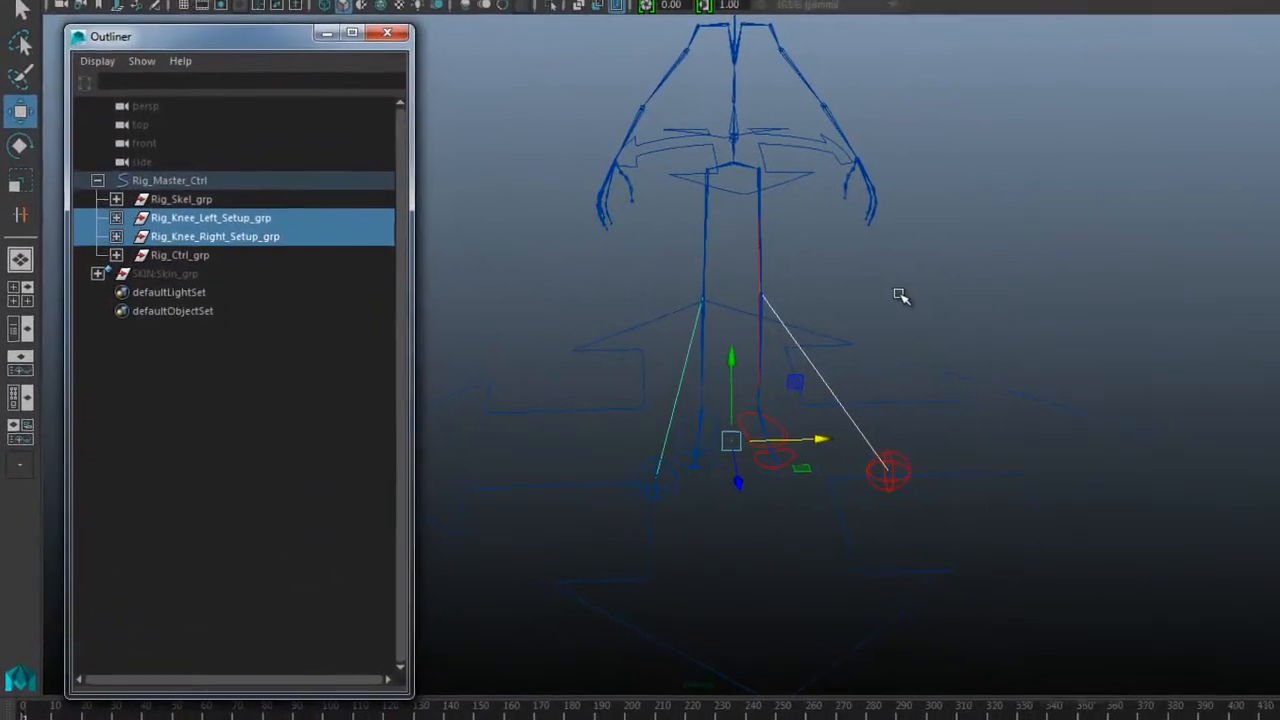
{"action": "left_click_drag", "start_coordinate": [641, 336], "coordinate": [670, 319], "text": "alt"}
{"action": "left_click_drag", "start_coordinate": [997, 287], "coordinate": [998, 284], "text": "alt"}
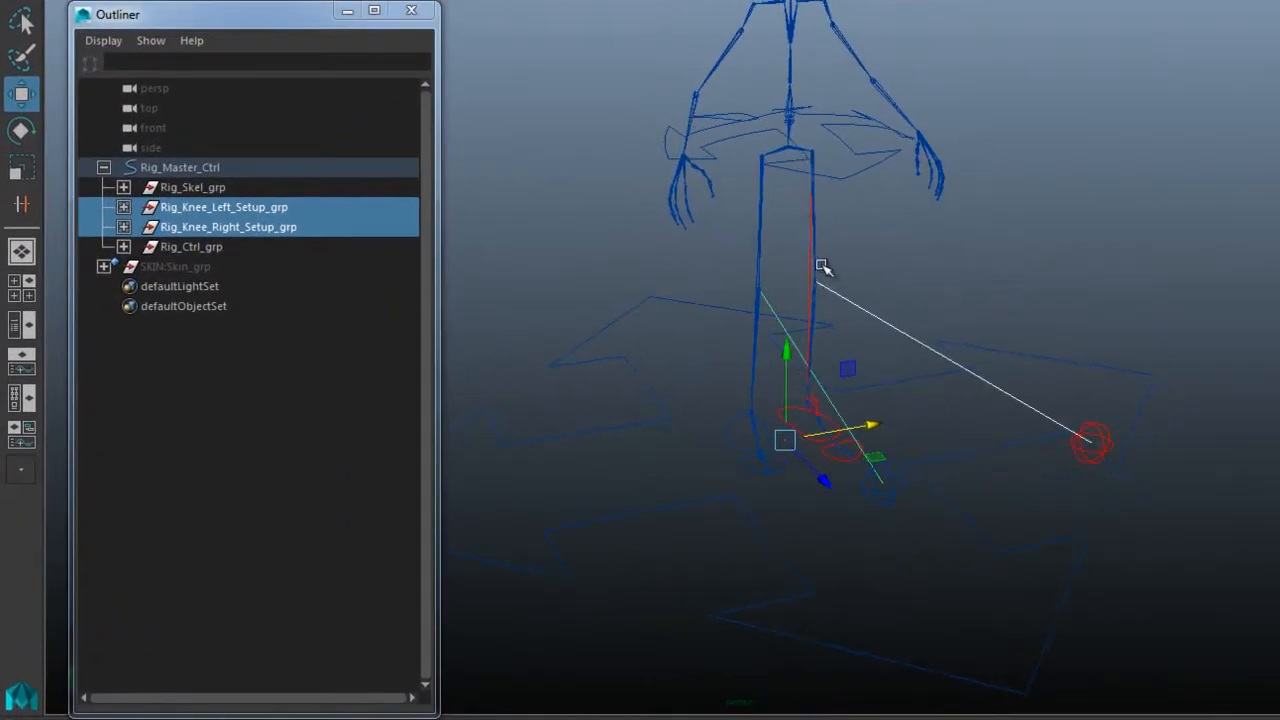
{"action": "left_click", "coordinate": [123, 207]}
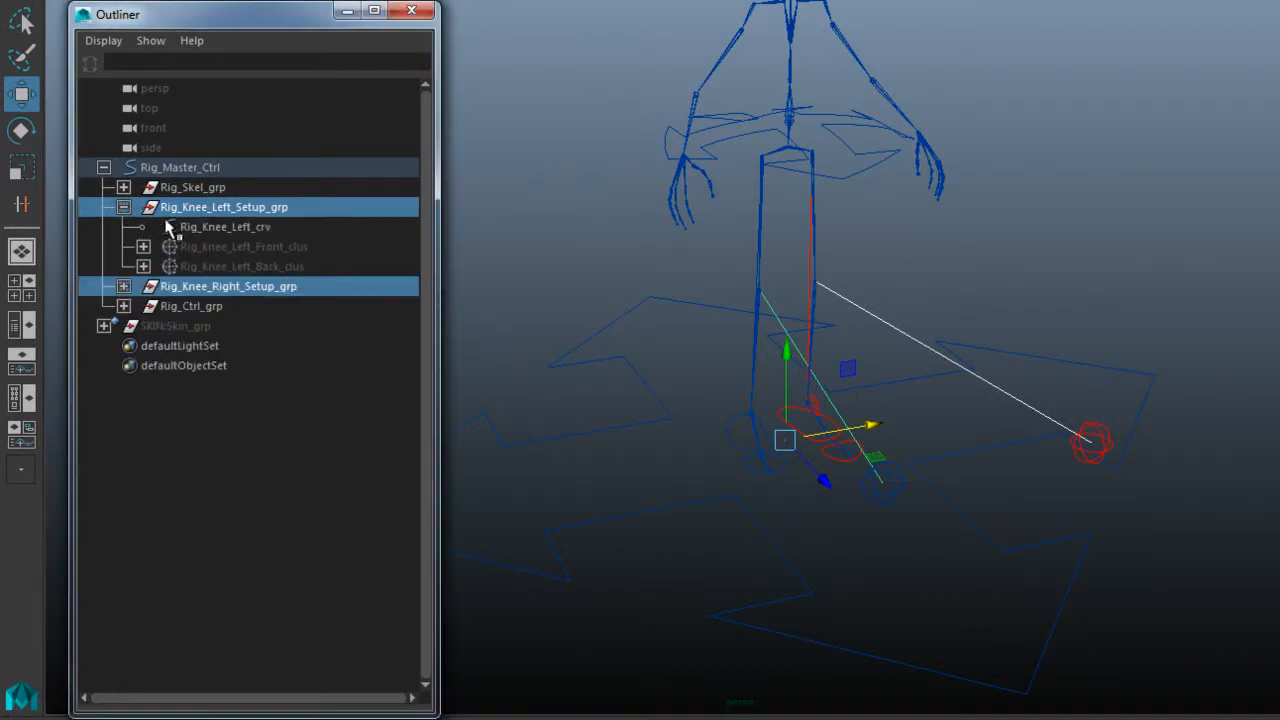
{"action": "left_click", "coordinate": [123, 207]}
{"action": "left_click", "coordinate": [260, 351]}
{"action": "left_click", "coordinate": [274, 208]}
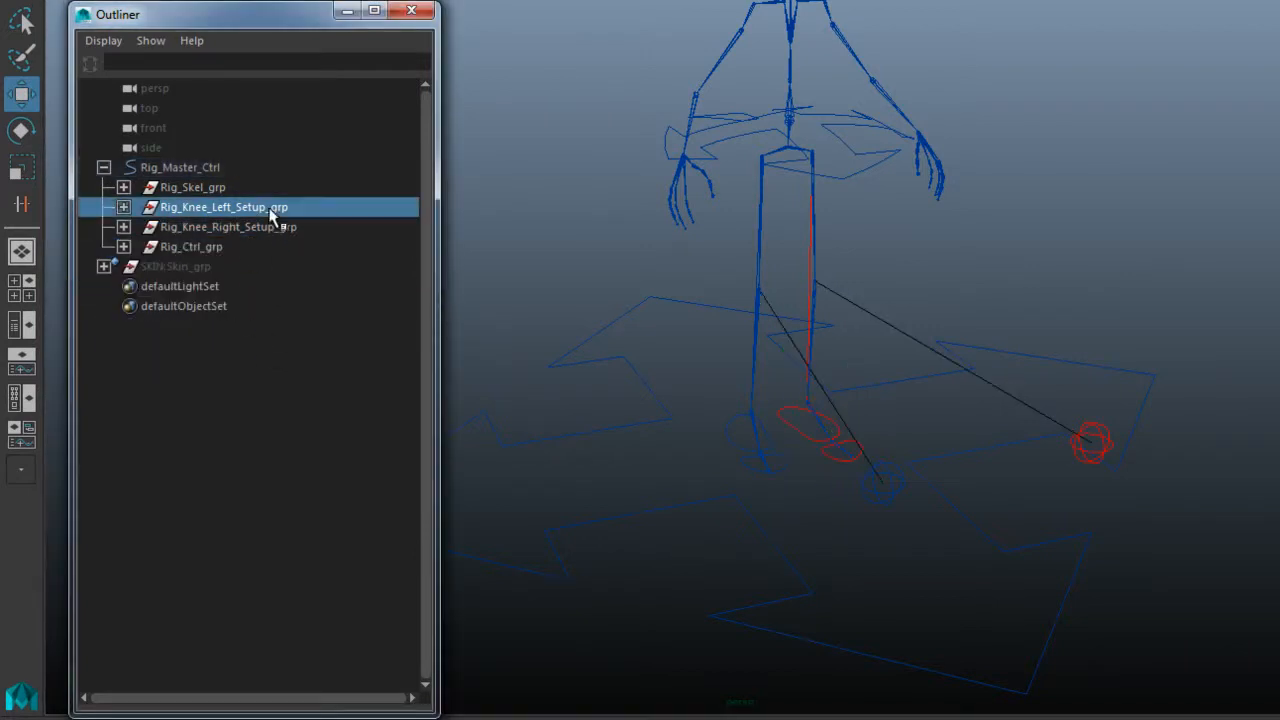
{"action": "left_click", "coordinate": [280, 230], "text": "ctrl"}
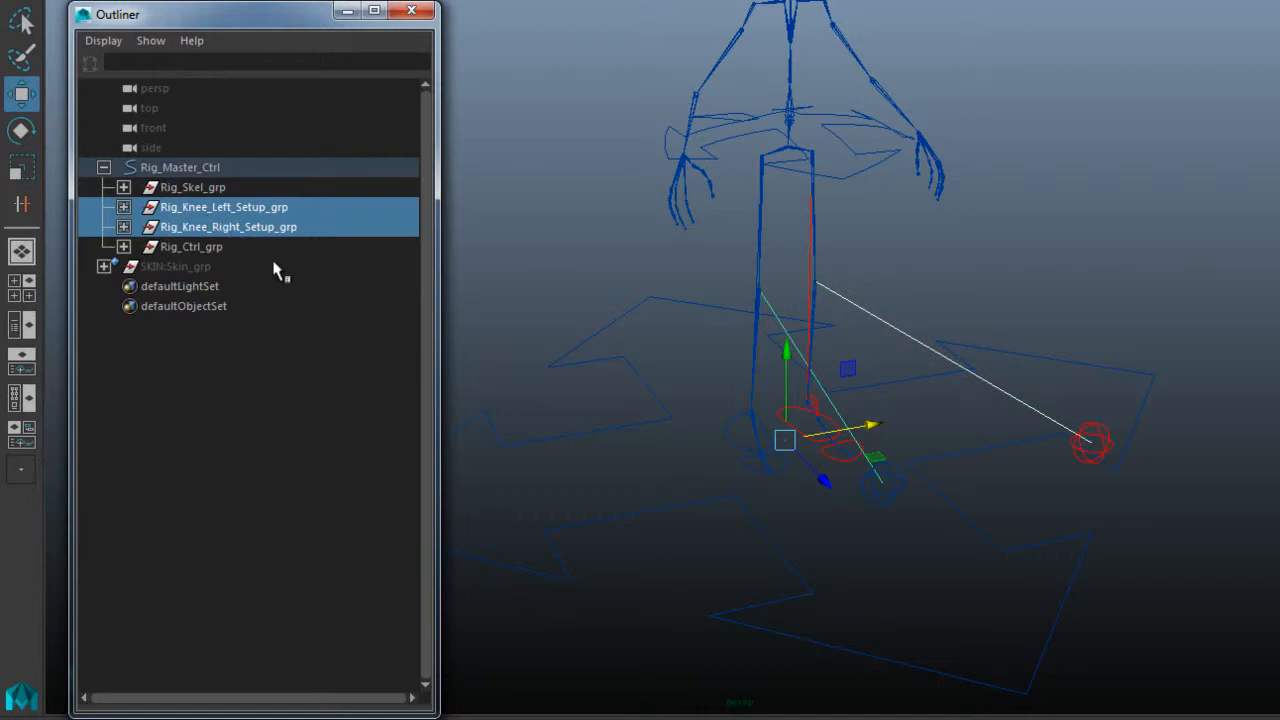
{"action": "key", "text": "ctrl+g"}
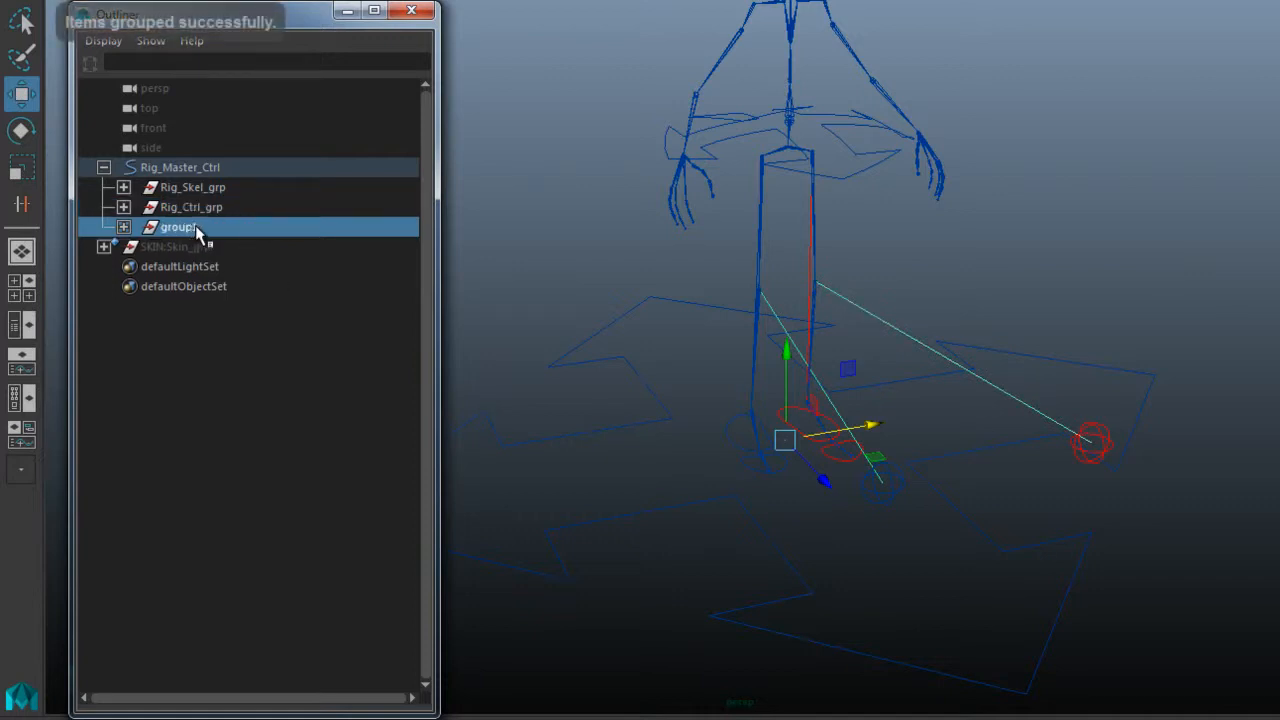
Rename the new group holding both knee setups as Rig_Setup_grp and clear the selection.
{"action": "double_click", "coordinate": [196, 227]}
{"action": "type", "text": "Rig_Setup"}
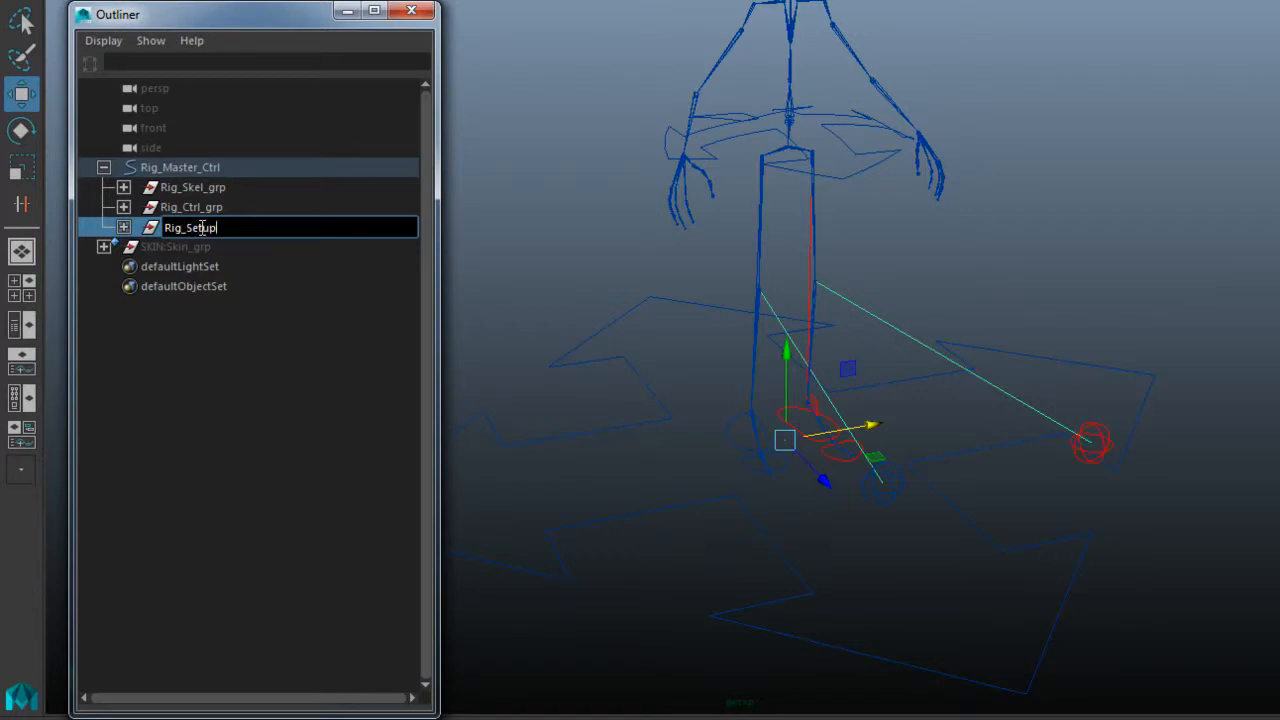
{"action": "type", "text": "_grp"}
{"action": "key", "text": "Return"}
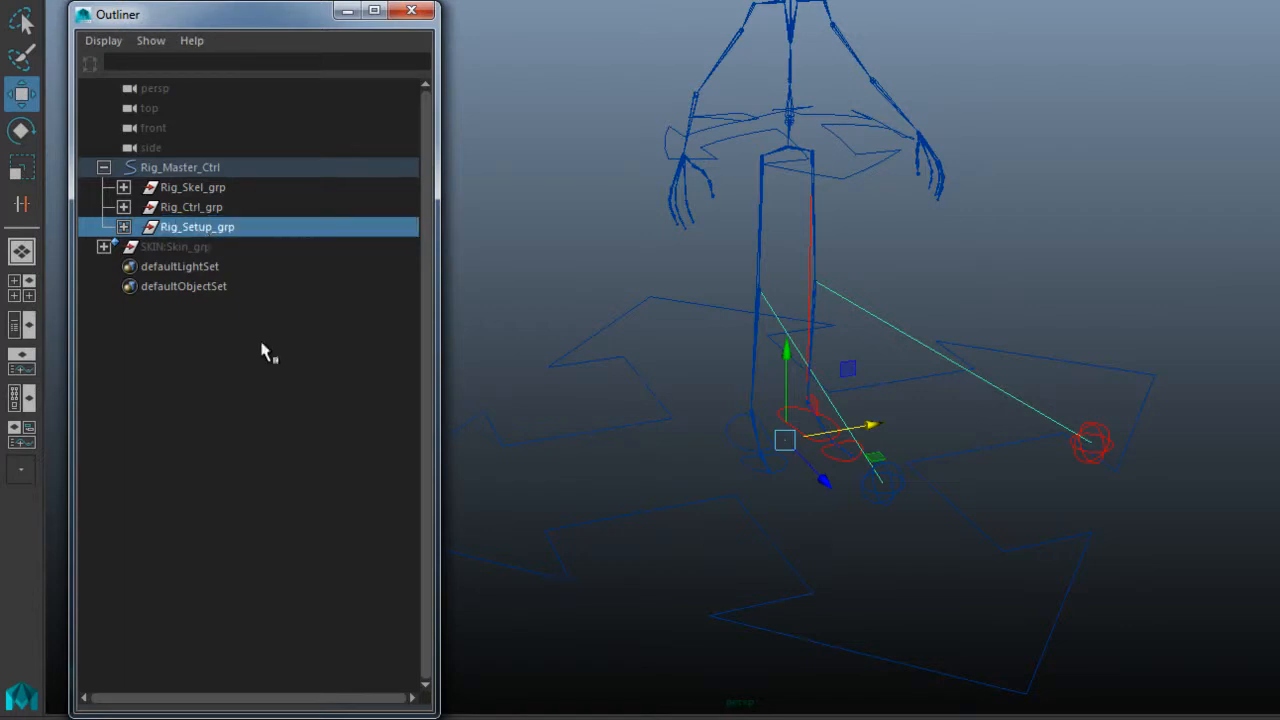
{"action": "left_click", "coordinate": [245, 362]}
Check which parts of the rig belong to Rig_Ctrl_grp, Rig_Skel_grp and Rig_Setup_grp.
{"action": "left_click", "coordinate": [203, 212]}
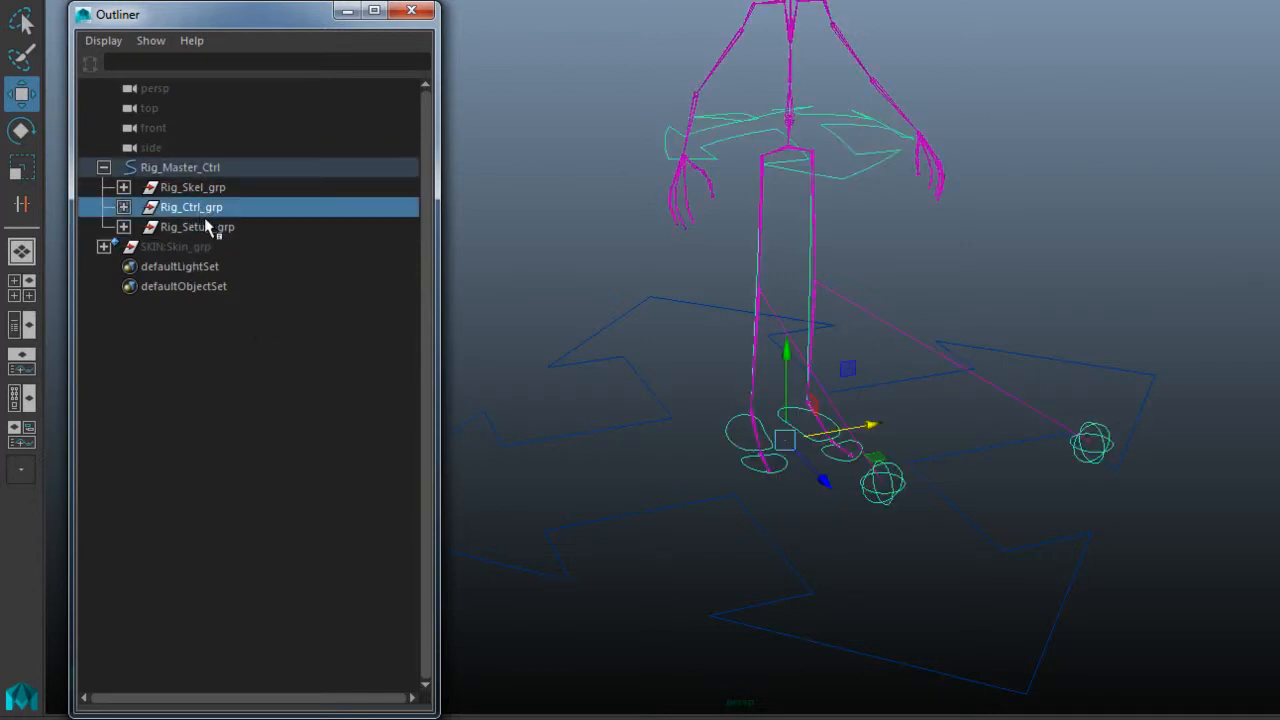
{"action": "left_click", "coordinate": [218, 188]}
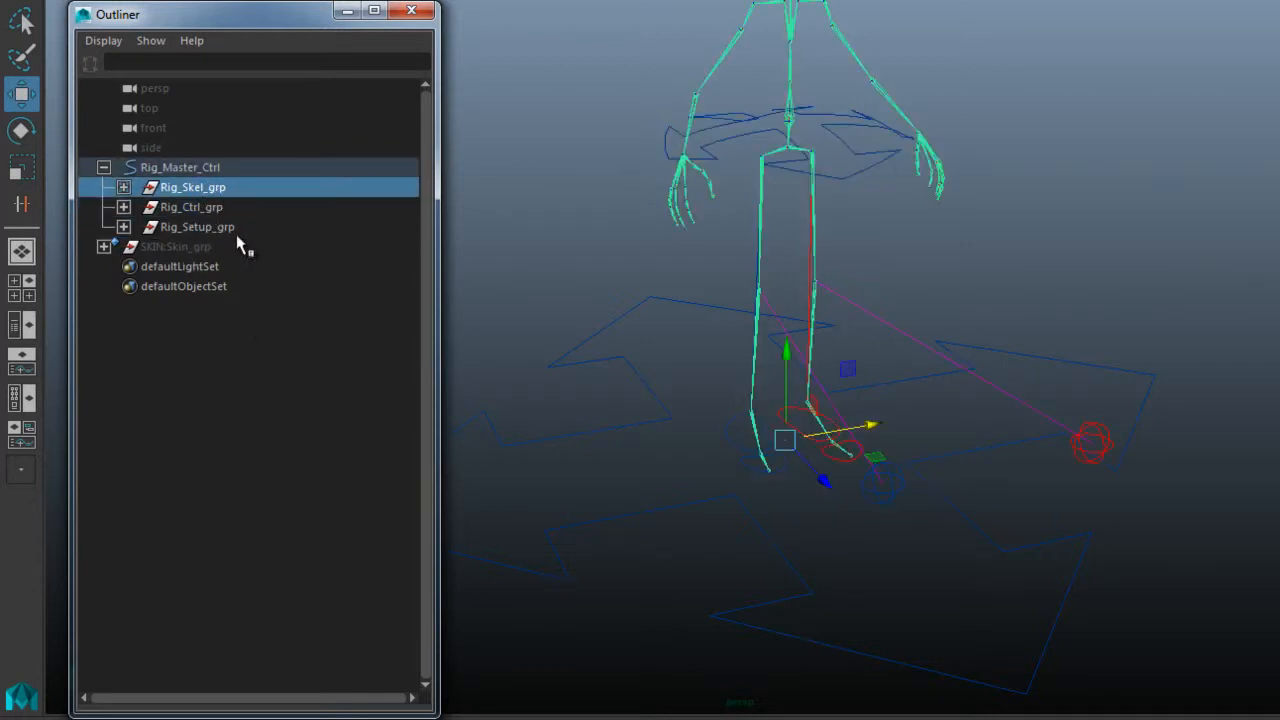
{"action": "left_click", "coordinate": [233, 230]}
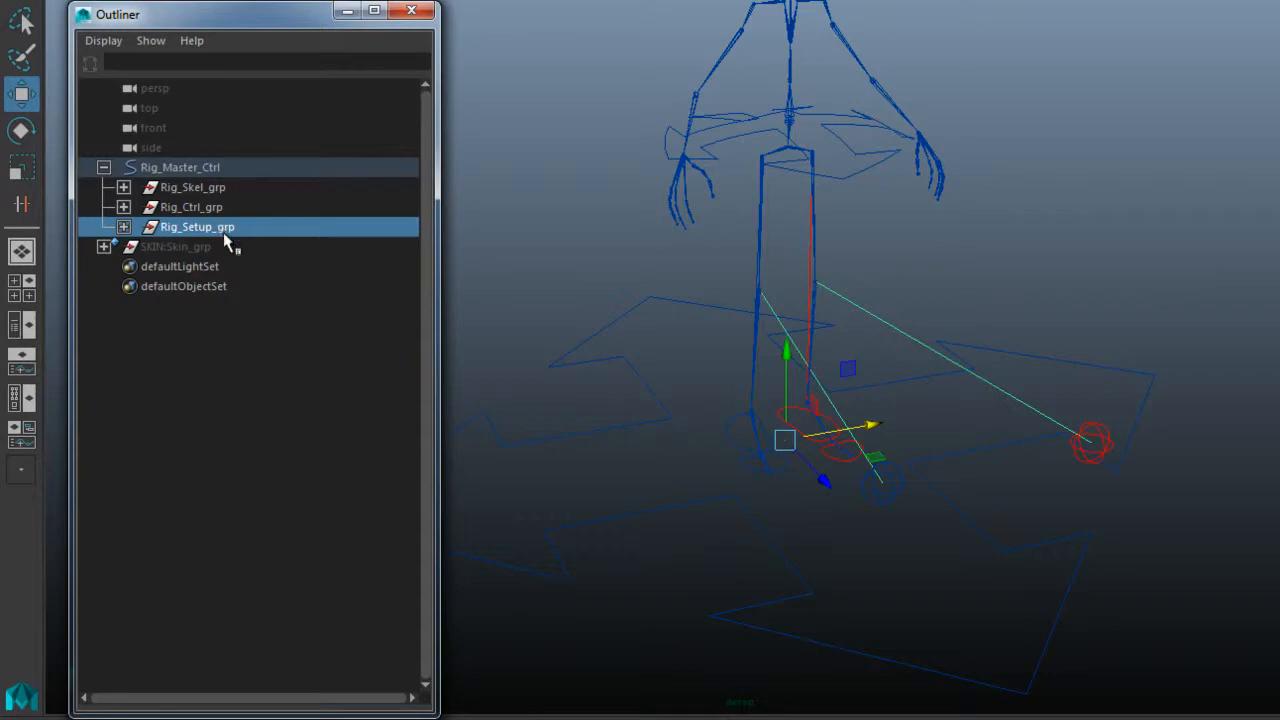
{"action": "left_click", "coordinate": [222, 362]}
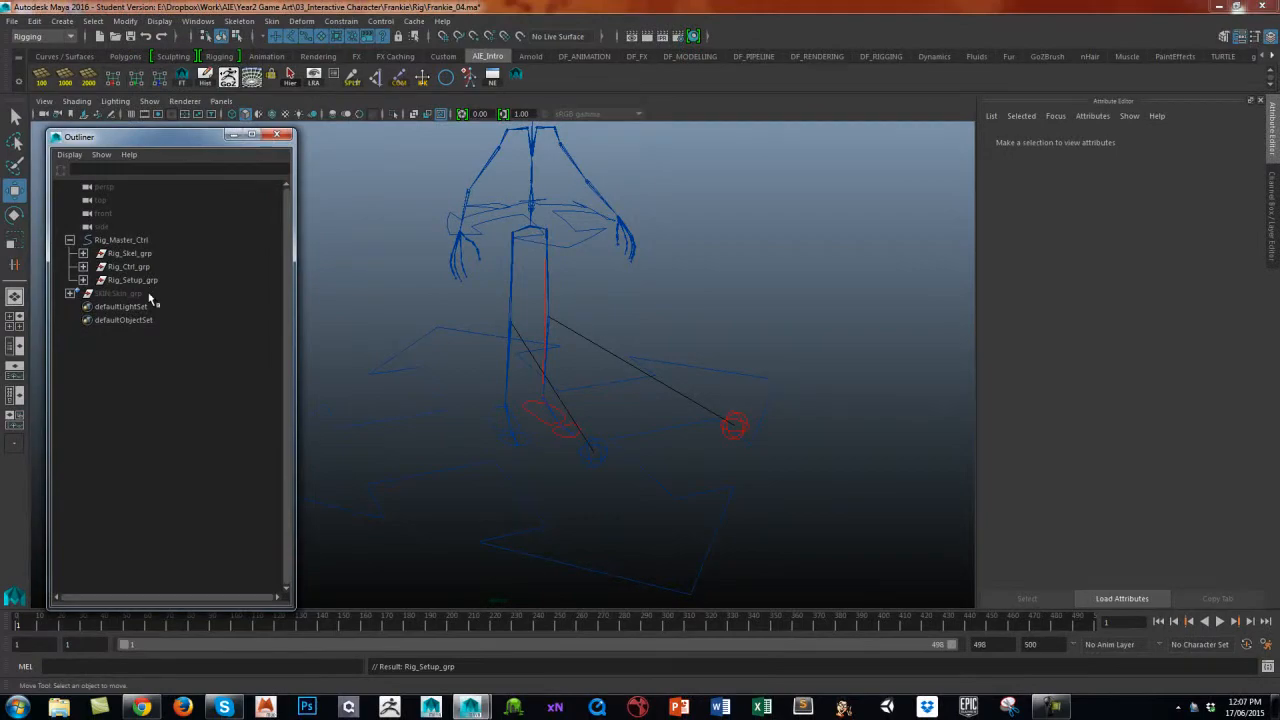
Move Rig_Master_Ctrl around freely to test whether the whole rig follows it.
{"action": "right_click_drag", "start_coordinate": [729, 397], "coordinate": [651, 477], "text": "alt"}
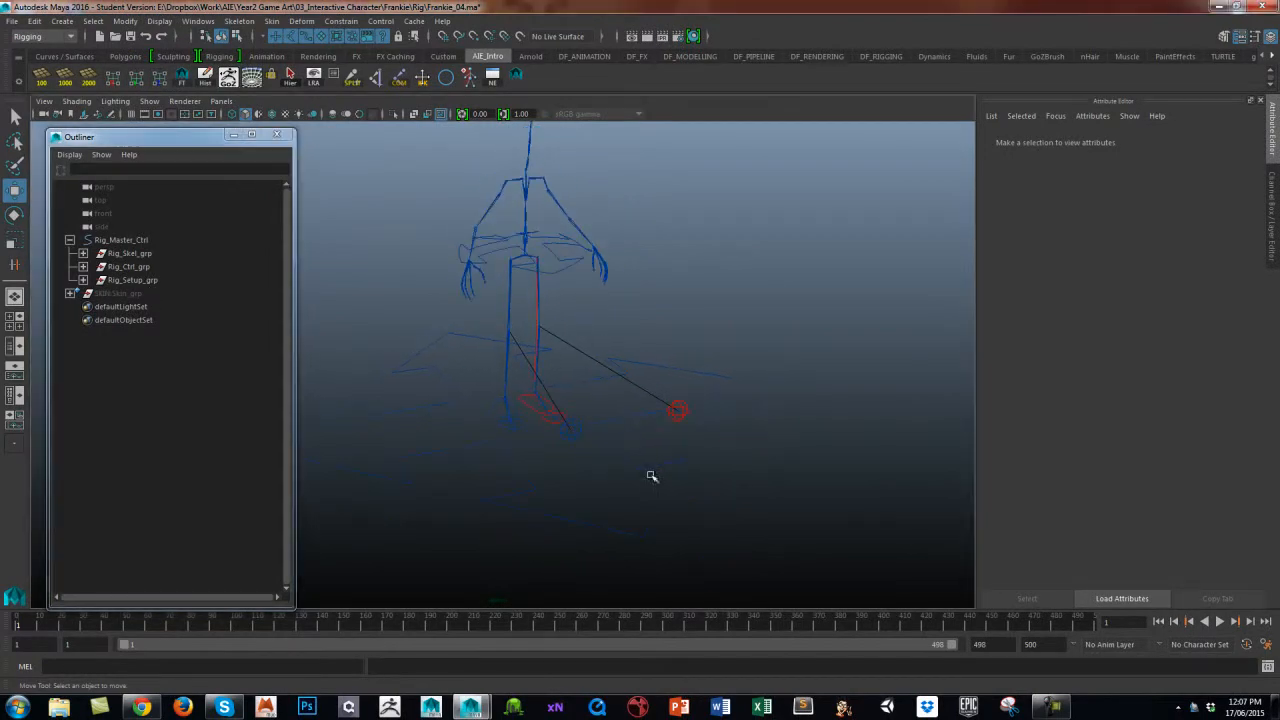
{"action": "left_click", "coordinate": [649, 521]}
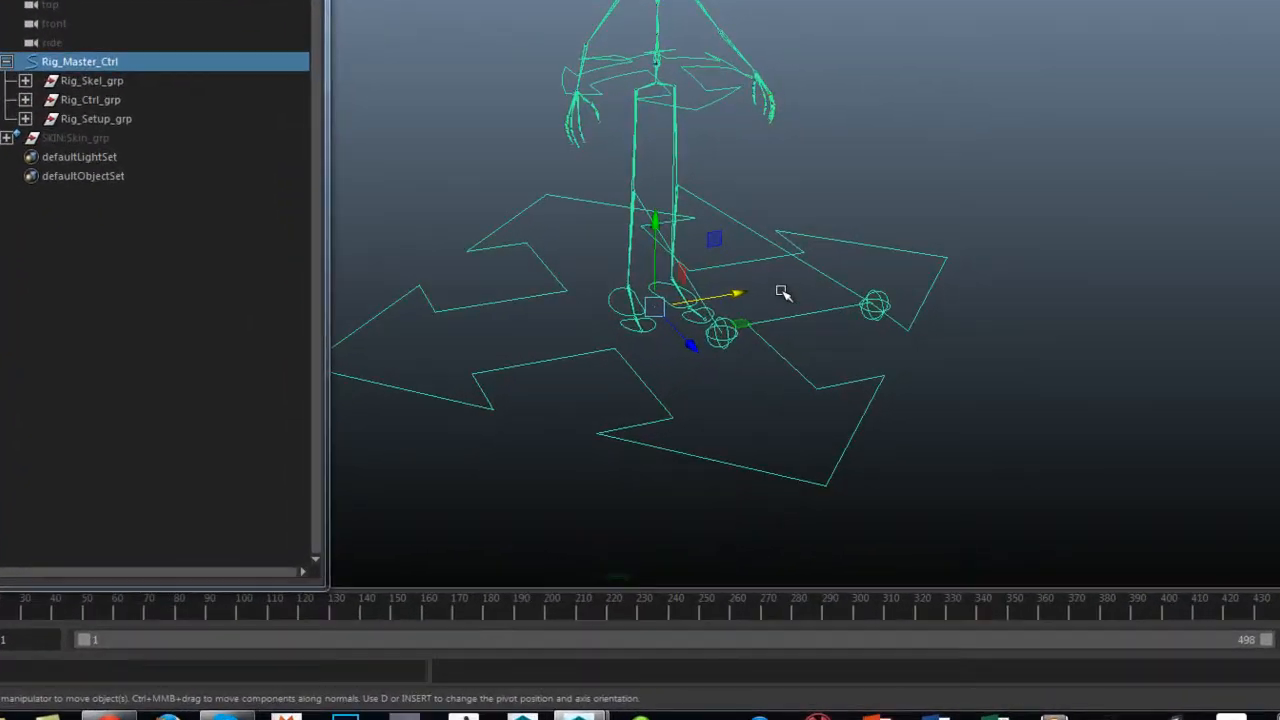
{"action": "middle_click_drag", "start_coordinate": [782, 292], "coordinate": [1042, 237]}
{"action": "left_click_drag", "start_coordinate": [1042, 237], "coordinate": [823, 320], "text": "alt"}
{"action": "middle_click_drag", "start_coordinate": [823, 320], "coordinate": [718, 298], "text": "alt"}
{"action": "mouse_move", "coordinate": [903, 251]}
{"action": "middle_mouse_down"}
{"action": "mouse_move", "coordinate": [1123, 251]}
{"action": "mouse_move", "coordinate": [694, 320]}
{"action": "mouse_move", "coordinate": [855, 318]}
{"action": "middle_mouse_up"}
Undo all the test moves of Rig_Master_Ctrl and deselect it.
{"action": "key", "text": "ctrl+z"}
{"action": "key", "text": "ctrl+z"}
{"action": "key", "text": "ctrl+z"}
{"action": "key", "text": "ctrl+z"}
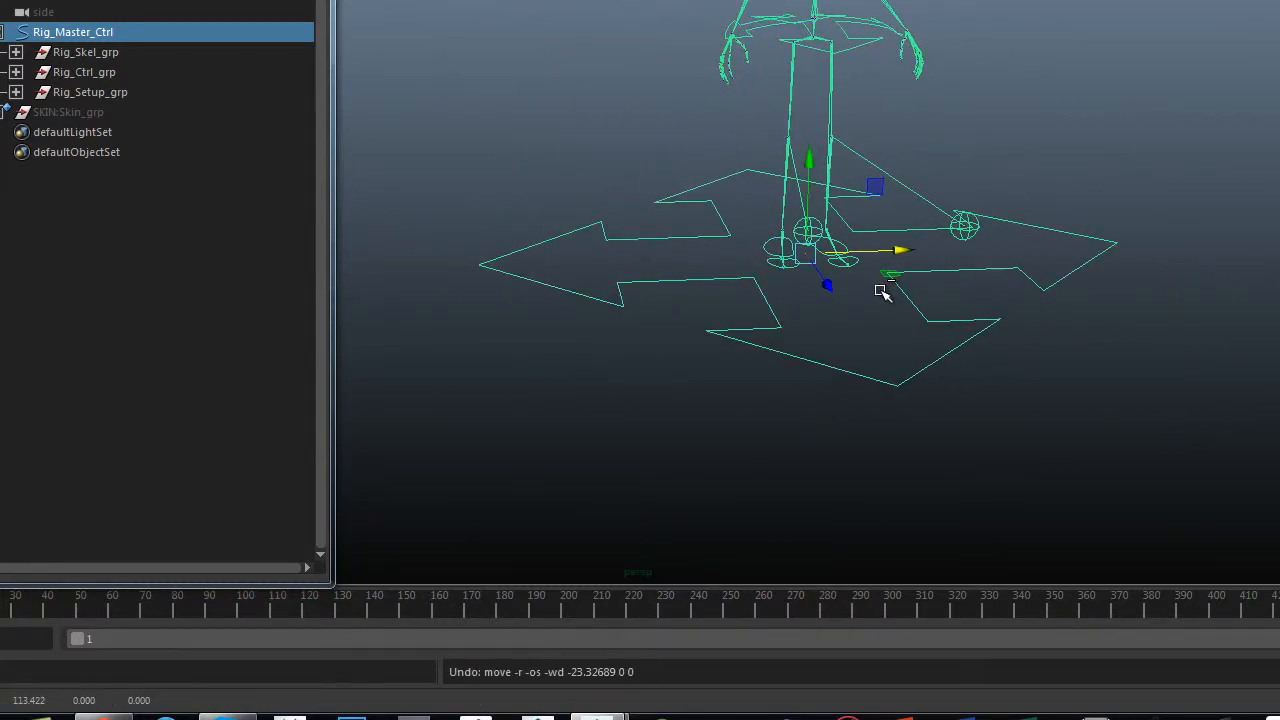
{"action": "key", "text": "ctrl+z"}
{"action": "key", "text": "ctrl+z"}
{"action": "key", "text": "ctrl+z"}
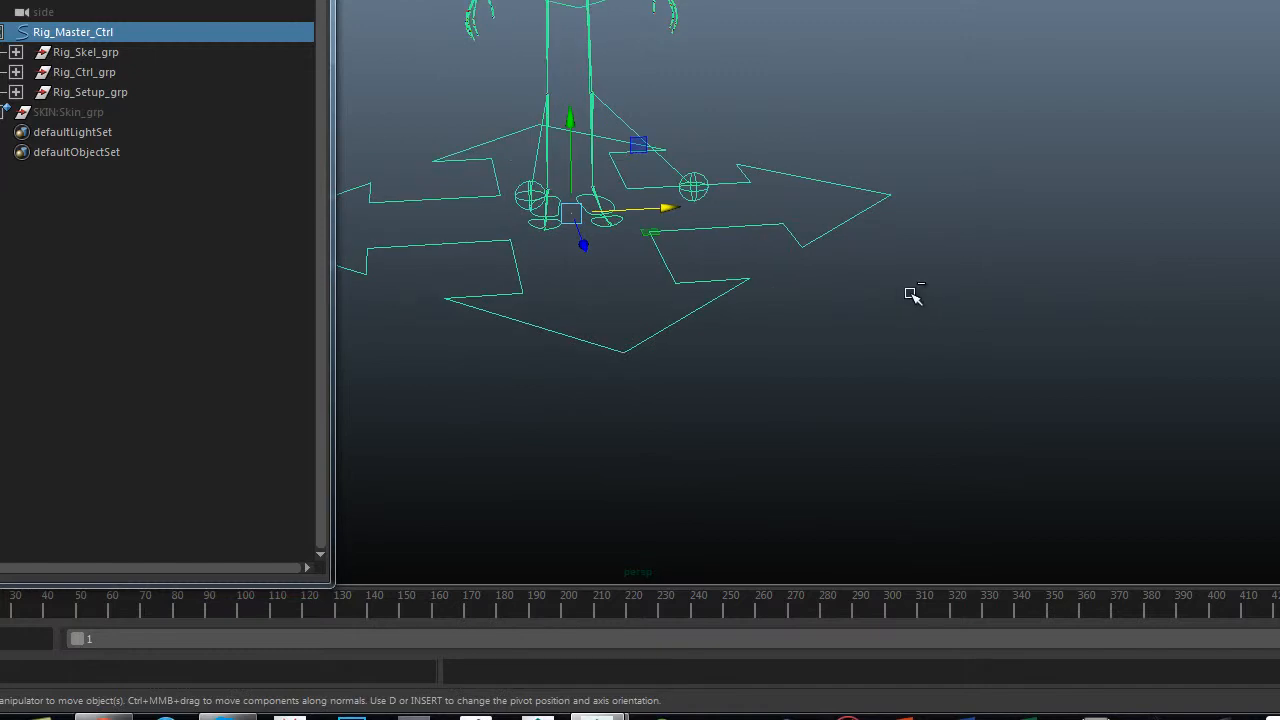
{"action": "left_click", "coordinate": [968, 255]}
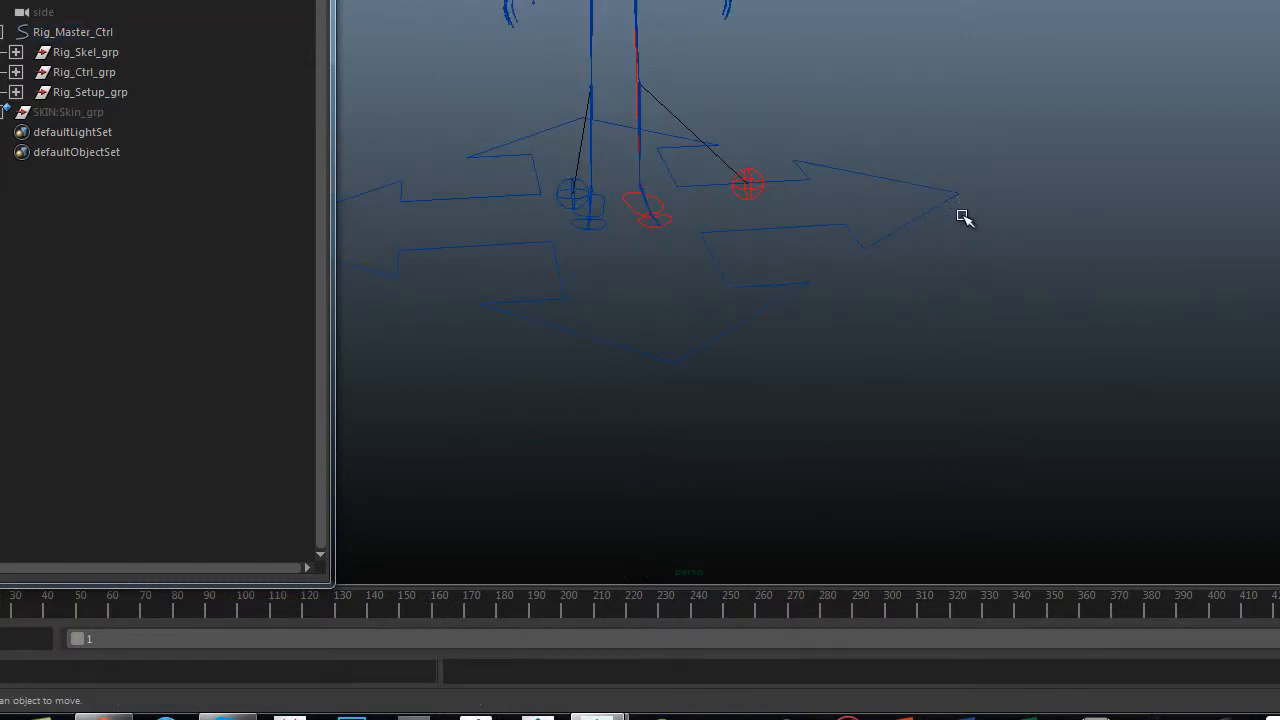
Expand the hidden SKIN:Skin_grp and make it visible so the character mesh shows with the rig.
{"action": "left_click_drag", "start_coordinate": [963, 216], "coordinate": [920, 266], "text": "alt"}
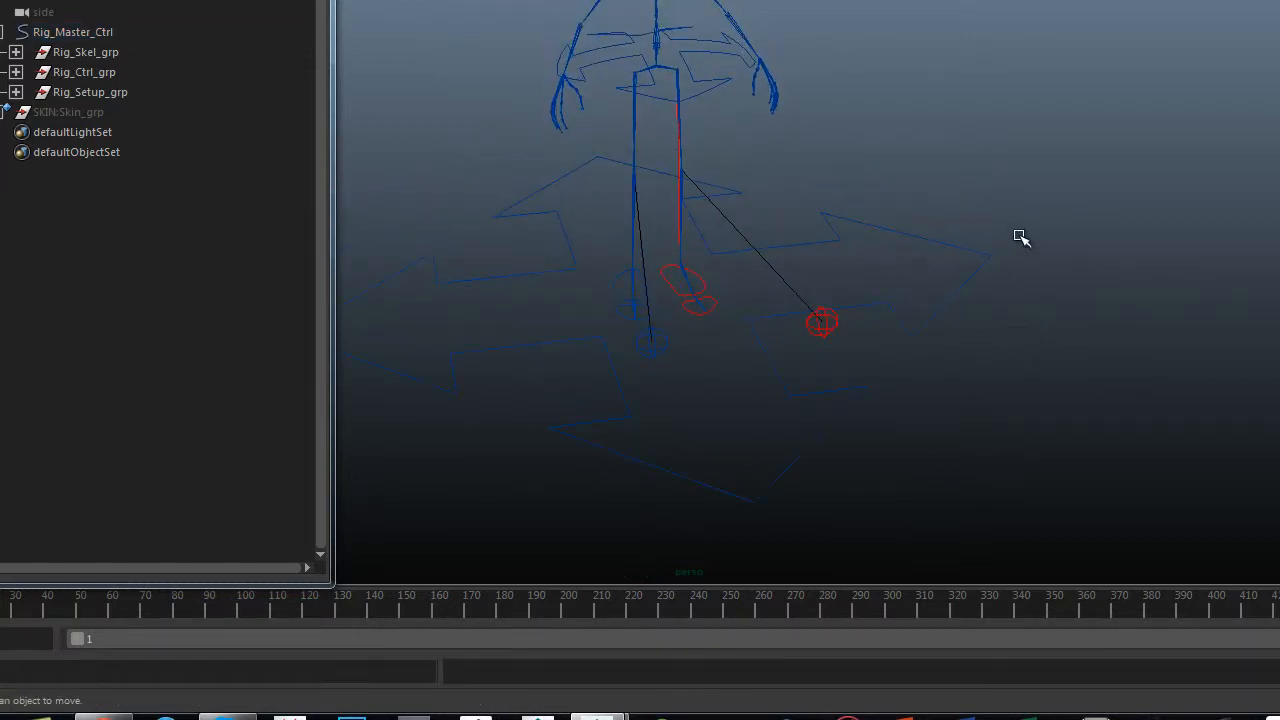
{"action": "mouse_move", "coordinate": [1000, 277]}
{"action": "left_mouse_down", "text": "alt"}
{"action": "mouse_move", "coordinate": [972, 280]}
{"action": "mouse_move", "coordinate": [980, 269]}
{"action": "left_mouse_up", "text": "alt"}
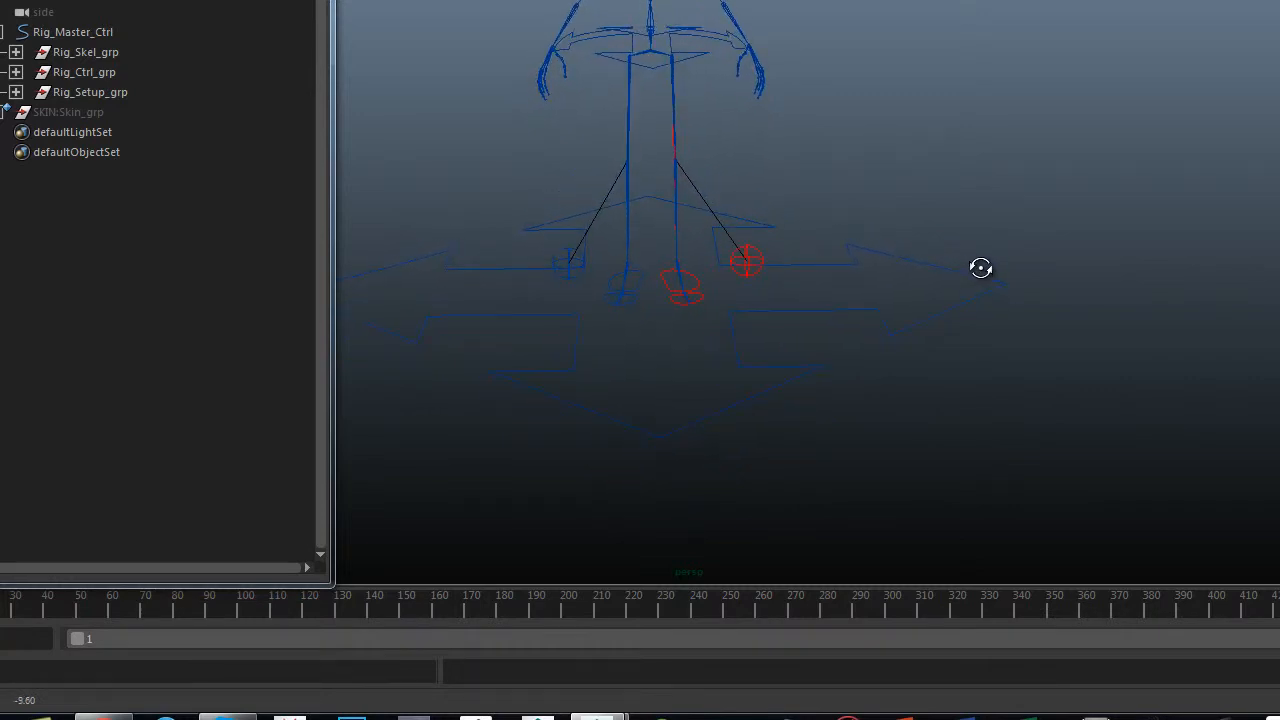
{"action": "left_click", "coordinate": [2, 113]}
{"action": "left_click", "coordinate": [120, 135]}
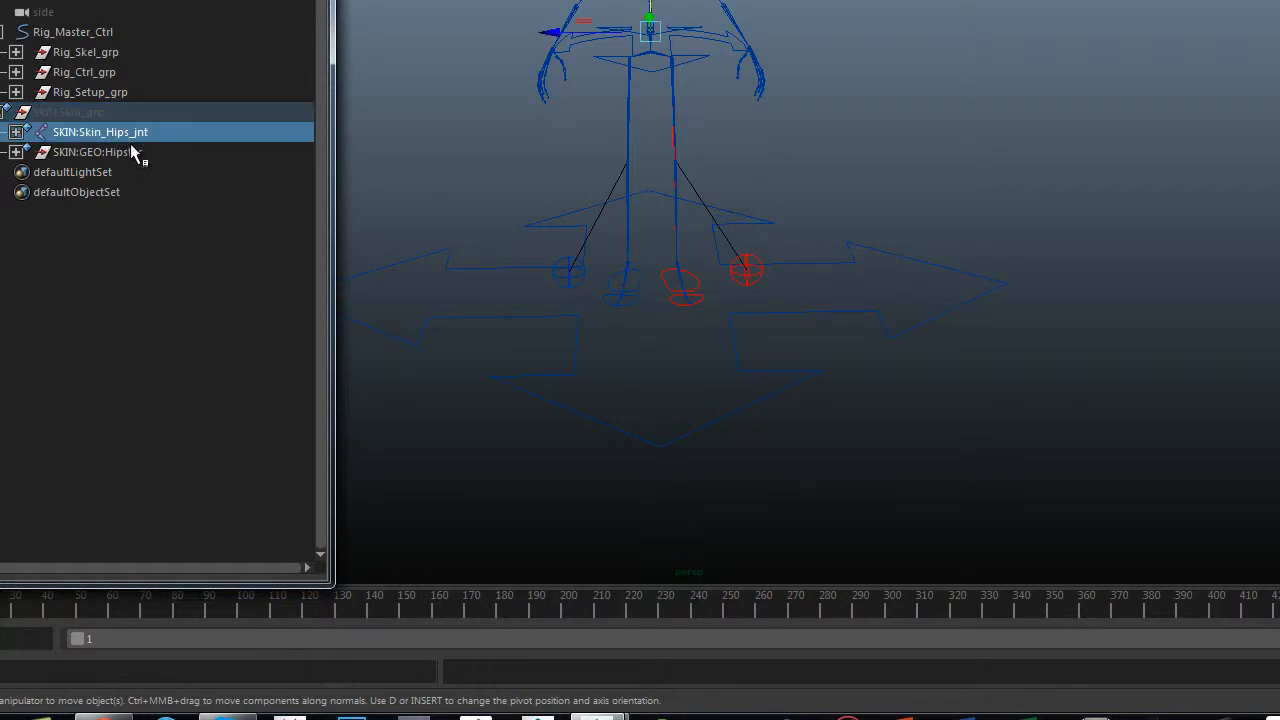
{"action": "left_click", "coordinate": [91, 112]}
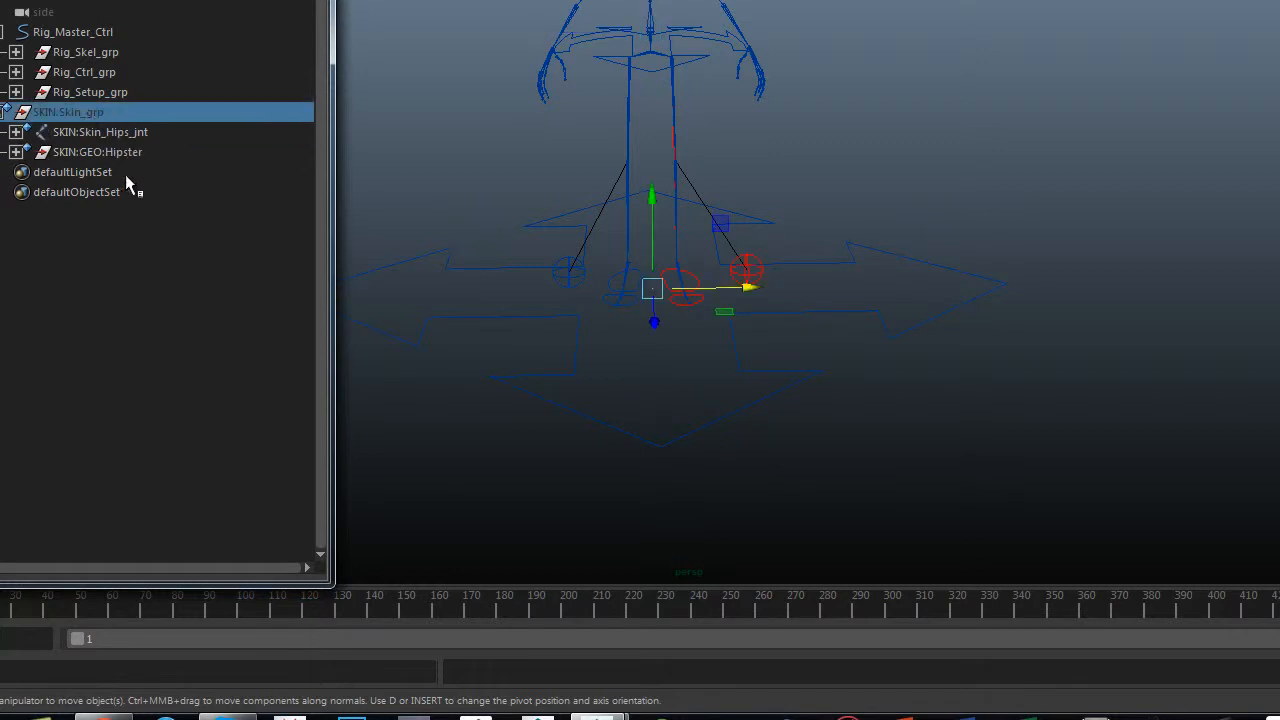
{"action": "key", "text": "shift+h"}
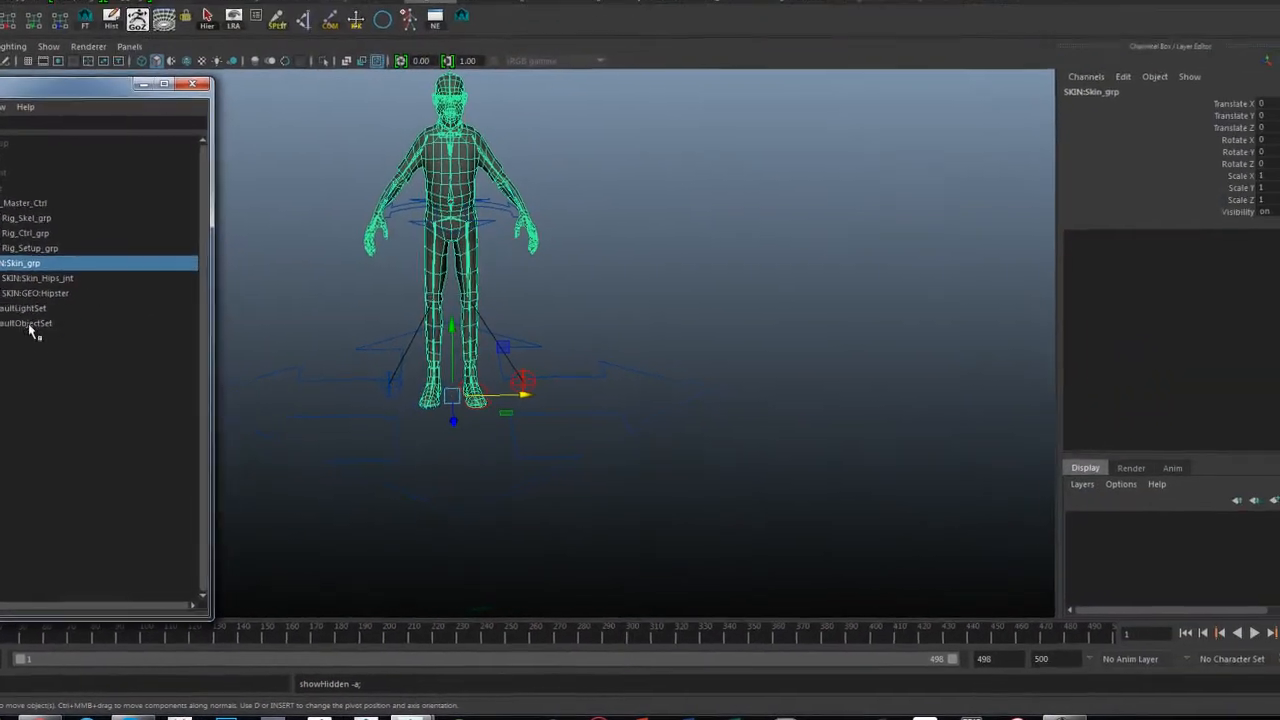
Examine the SKIN:GEO:Hipster geometry and how the character mesh sits over the skeleton and controls.
{"action": "left_click", "coordinate": [70, 192]}
{"action": "left_click", "coordinate": [48, 298]}
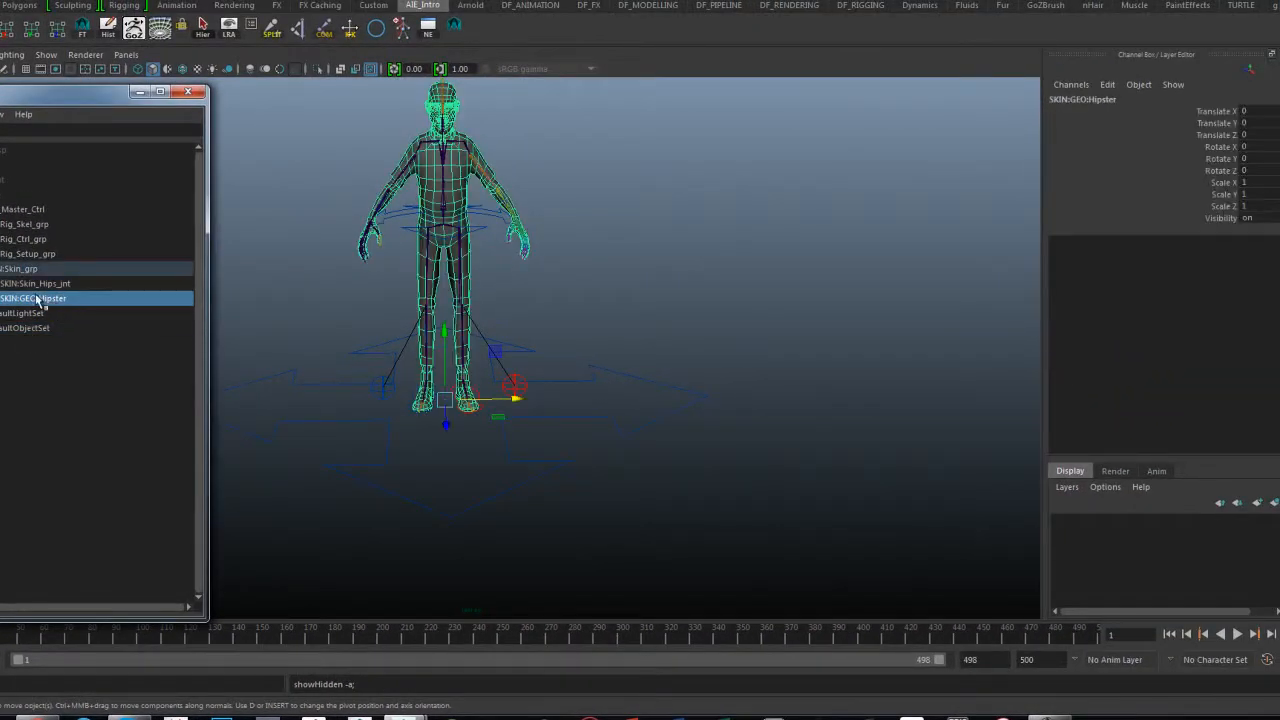
{"action": "middle_click_drag", "start_coordinate": [681, 255], "coordinate": [698, 312], "text": "alt"}
{"action": "mouse_move", "coordinate": [670, 281]}
{"action": "left_mouse_down", "text": "alt"}
{"action": "mouse_move", "coordinate": [706, 257]}
{"action": "mouse_move", "coordinate": [676, 287]}
{"action": "left_mouse_up", "text": "alt"}
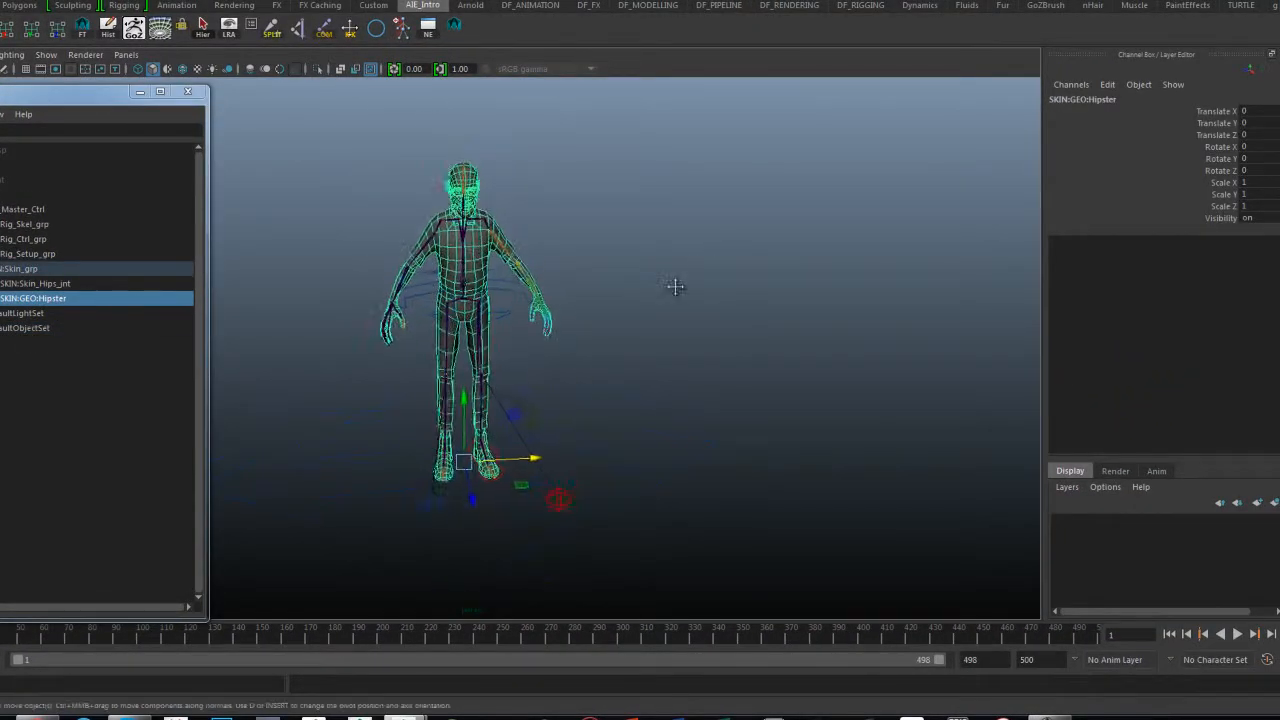
{"action": "middle_click_drag", "start_coordinate": [676, 287], "coordinate": [660, 252], "text": "alt"}
{"action": "right_click_drag", "start_coordinate": [660, 252], "coordinate": [900, 300], "text": "alt"}
{"action": "middle_click_drag", "start_coordinate": [842, 298], "coordinate": [840, 217], "text": "alt"}
{"action": "left_click", "coordinate": [832, 217]}
{"action": "left_click_drag", "start_coordinate": [785, 208], "coordinate": [760, 231], "text": "alt"}
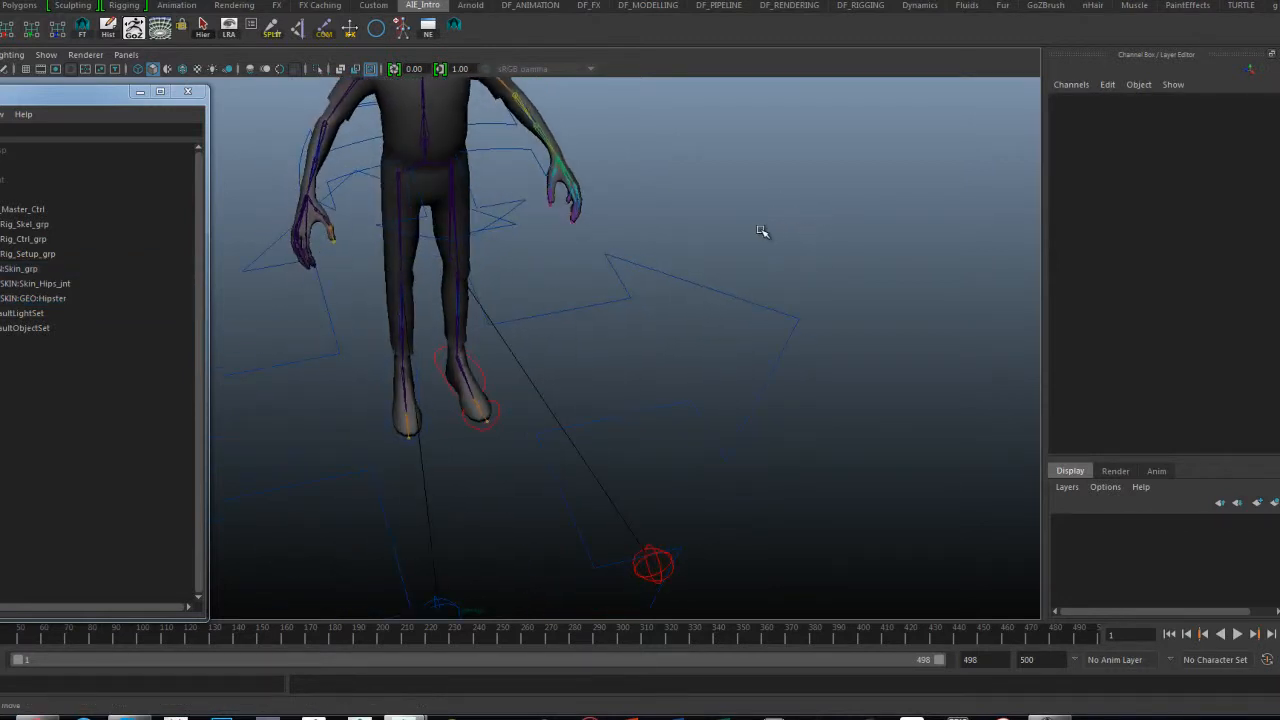
Inspect the left foot control and the COG control against the visible character mesh.
{"action": "left_click", "coordinate": [445, 383]}
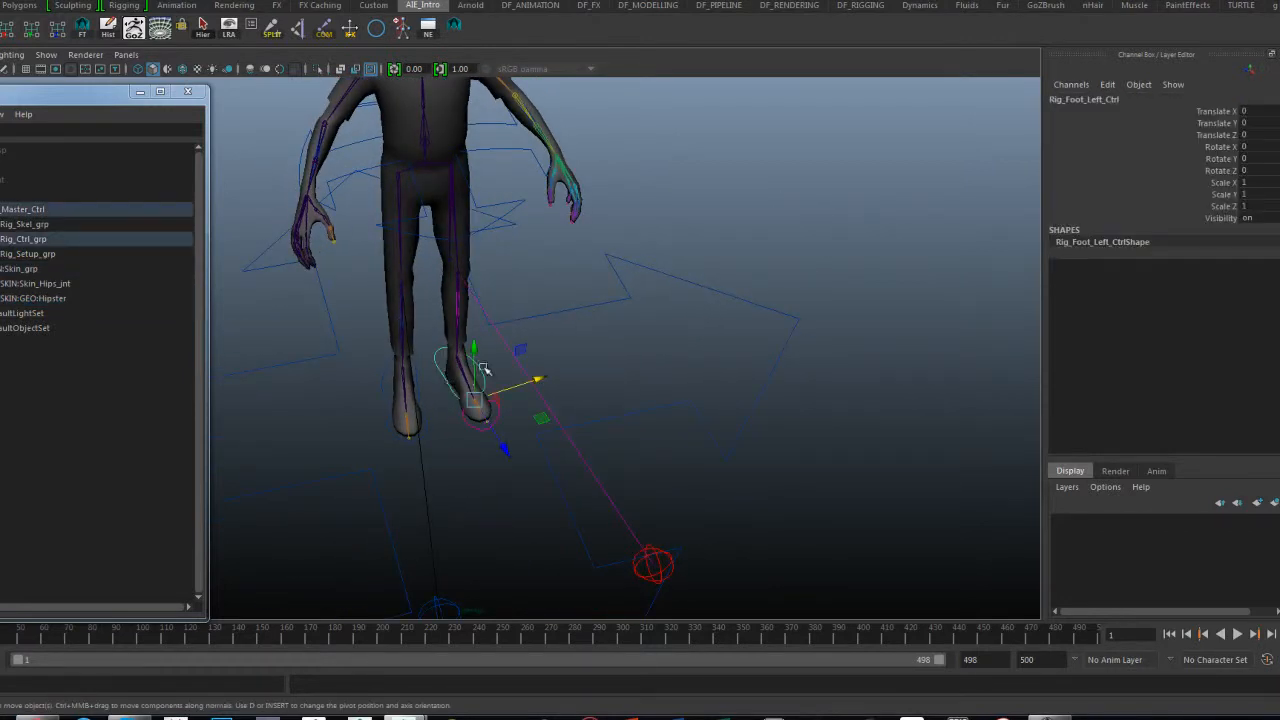
{"action": "left_click_drag", "start_coordinate": [484, 370], "coordinate": [495, 228], "text": "alt"}
{"action": "left_click", "coordinate": [458, 428]}
{"action": "left_click", "coordinate": [511, 280]}
{"action": "left_click", "coordinate": [500, 193]}
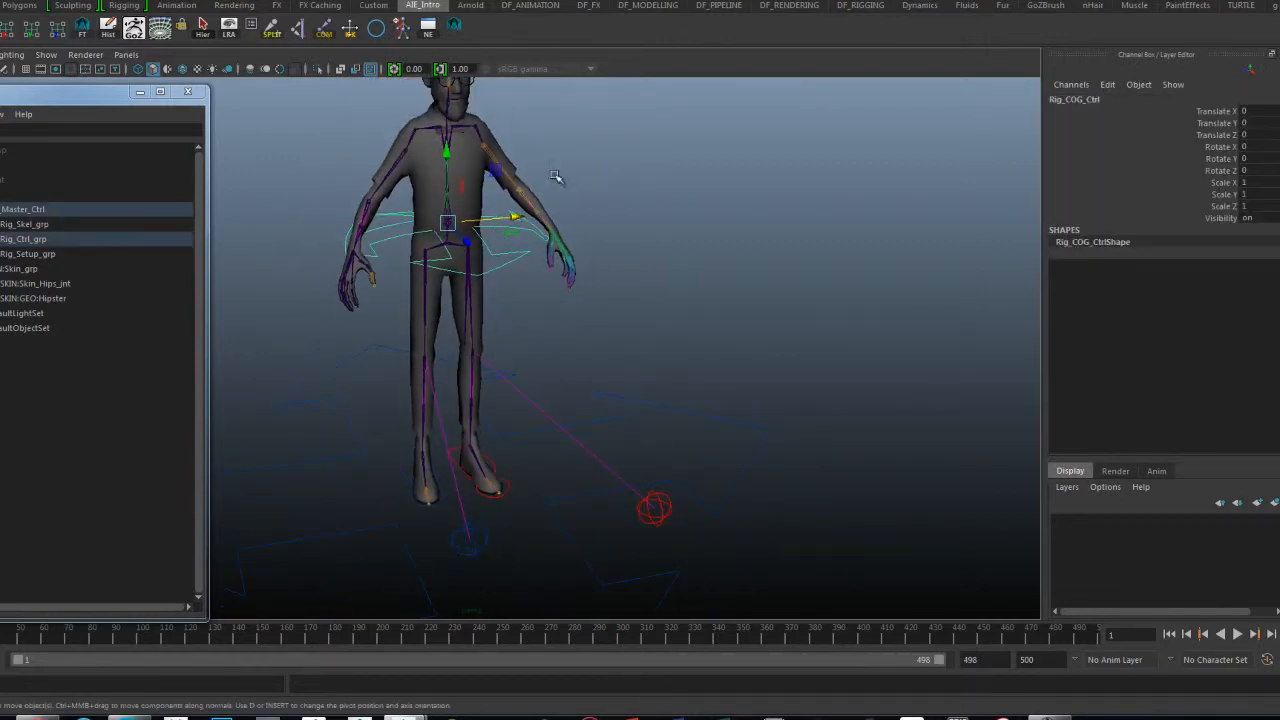
Limit the viewport display to polygons and NURBS curves, then clear the selection and frame the whole character.
{"action": "left_click", "coordinate": [46, 55]}
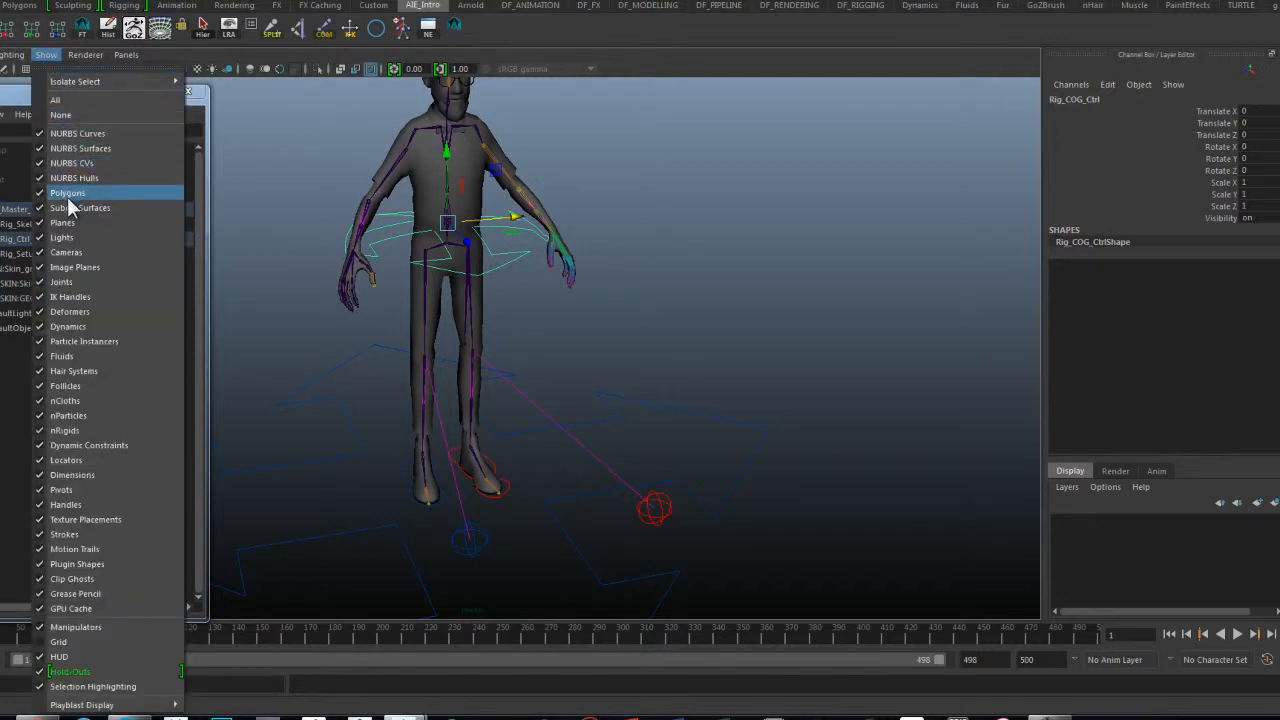
{"action": "left_click", "coordinate": [70, 116]}
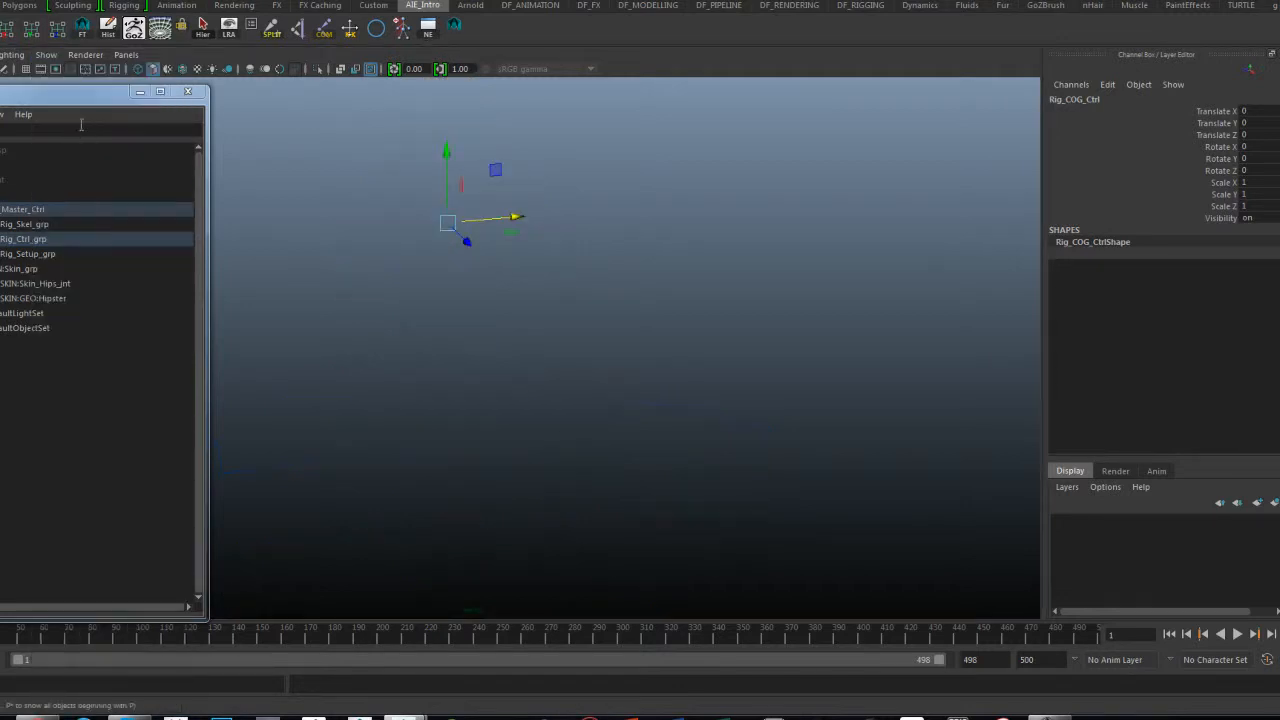
{"action": "left_click", "coordinate": [46, 55]}
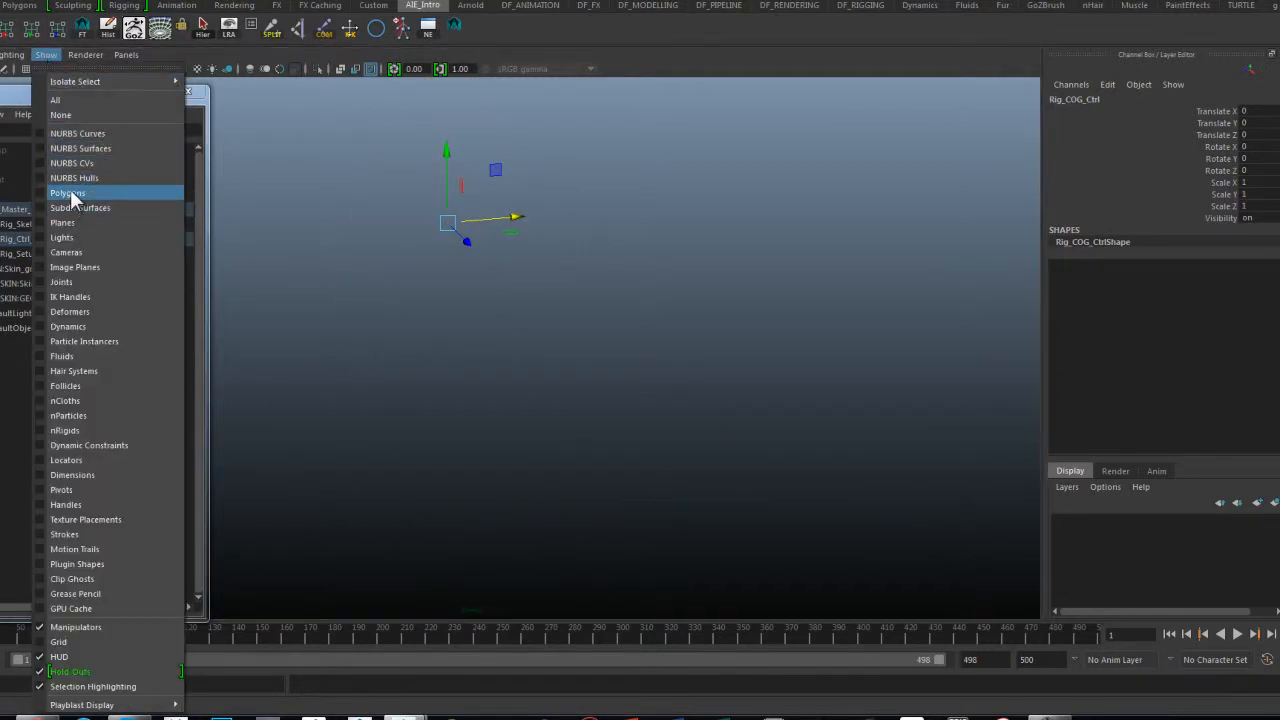
{"action": "left_click", "coordinate": [72, 194]}
{"action": "left_click", "coordinate": [95, 133]}
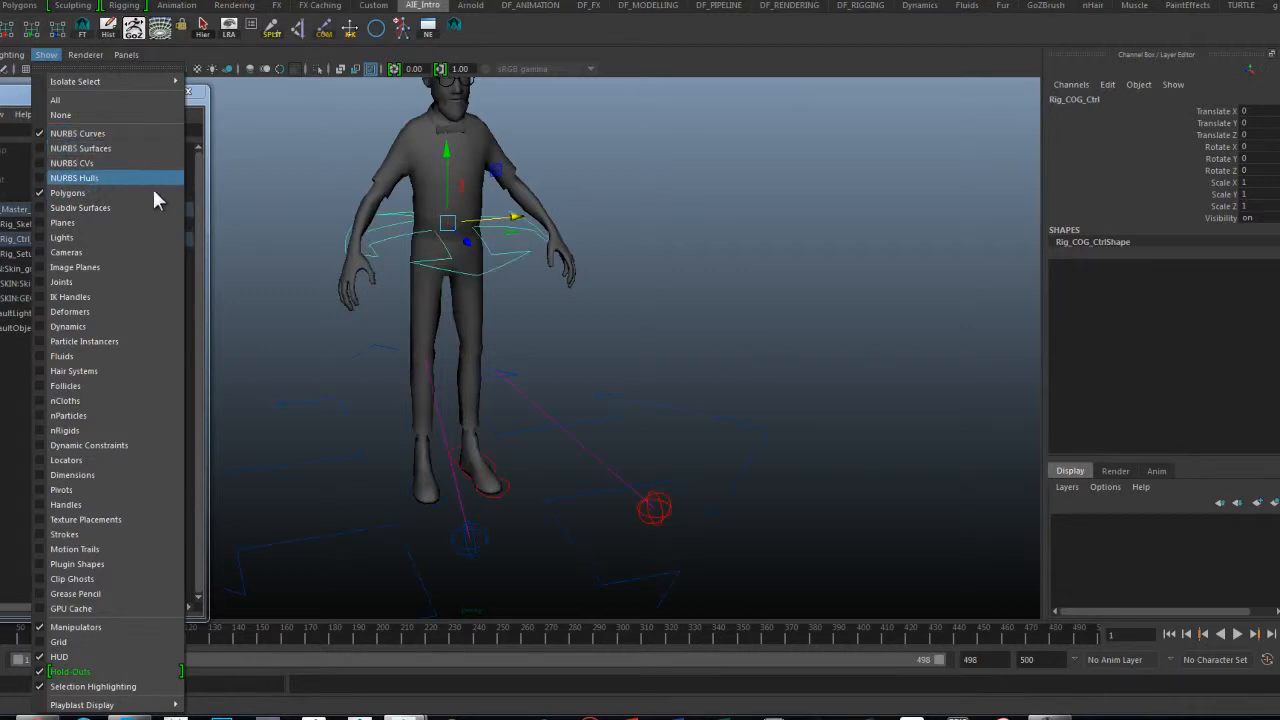
{"action": "left_click", "coordinate": [665, 285]}
{"action": "key", "text": "a"}
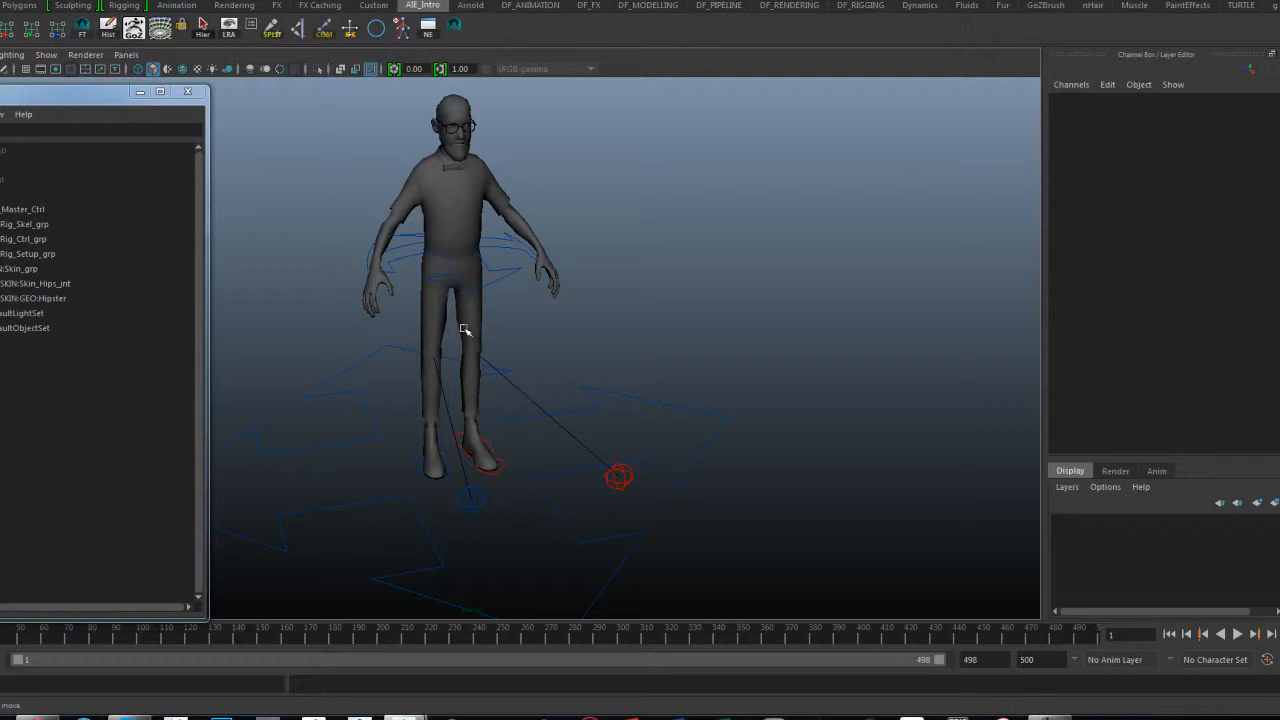
Examine how the Rig_Master_Ctrl arrows and the controls beneath them read against the character mesh.
{"action": "mouse_move", "coordinate": [640, 283]}
{"action": "left_mouse_down", "text": "alt"}
{"action": "mouse_move", "coordinate": [603, 251]}
{"action": "mouse_move", "coordinate": [565, 294]}
{"action": "mouse_move", "coordinate": [617, 280]}
{"action": "mouse_move", "coordinate": [591, 273]}
{"action": "mouse_move", "coordinate": [620, 277]}
{"action": "mouse_move", "coordinate": [606, 249]}
{"action": "mouse_move", "coordinate": [665, 265]}
{"action": "mouse_move", "coordinate": [589, 343]}
{"action": "mouse_move", "coordinate": [632, 258]}
{"action": "mouse_move", "coordinate": [635, 279]}
{"action": "left_mouse_up", "text": "alt"}
{"action": "left_click", "coordinate": [665, 407]}
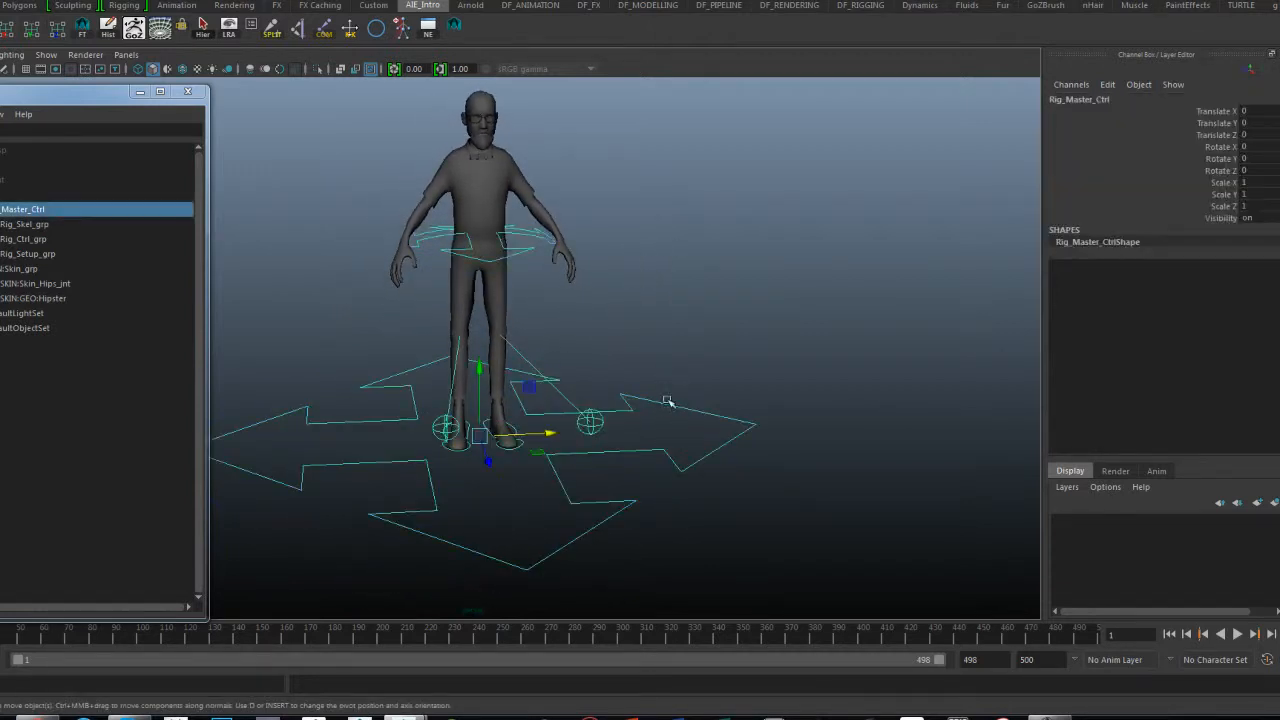
{"action": "left_click", "coordinate": [666, 413]}
{"action": "left_click", "coordinate": [670, 412]}
{"action": "left_click_drag", "start_coordinate": [650, 408], "coordinate": [634, 283], "text": "alt"}
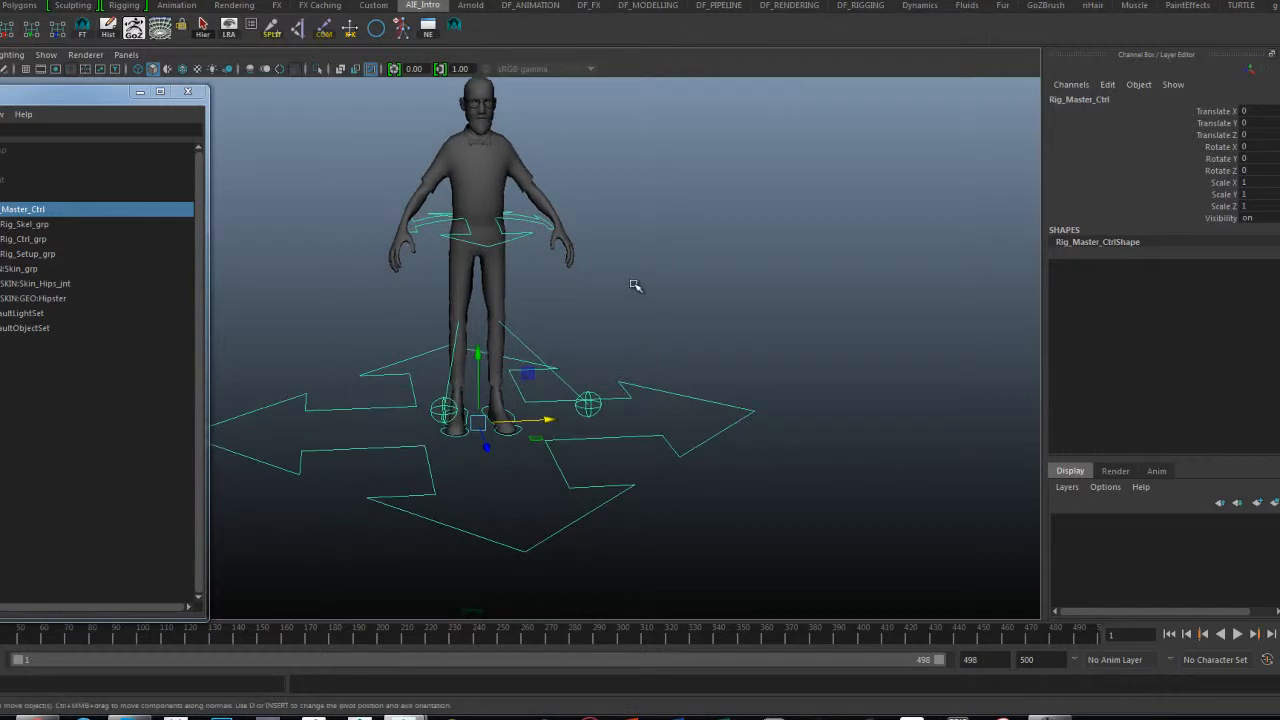
{"action": "left_click", "coordinate": [626, 295]}
{"action": "left_click", "coordinate": [663, 389]}
{"action": "middle_click_drag", "start_coordinate": [666, 242], "coordinate": [678, 284], "text": "alt"}
{"action": "left_click", "coordinate": [668, 281]}
{"action": "left_click", "coordinate": [498, 227]}
{"action": "left_click_drag", "start_coordinate": [573, 217], "coordinate": [489, 127]}
{"action": "left_click", "coordinate": [624, 181]}
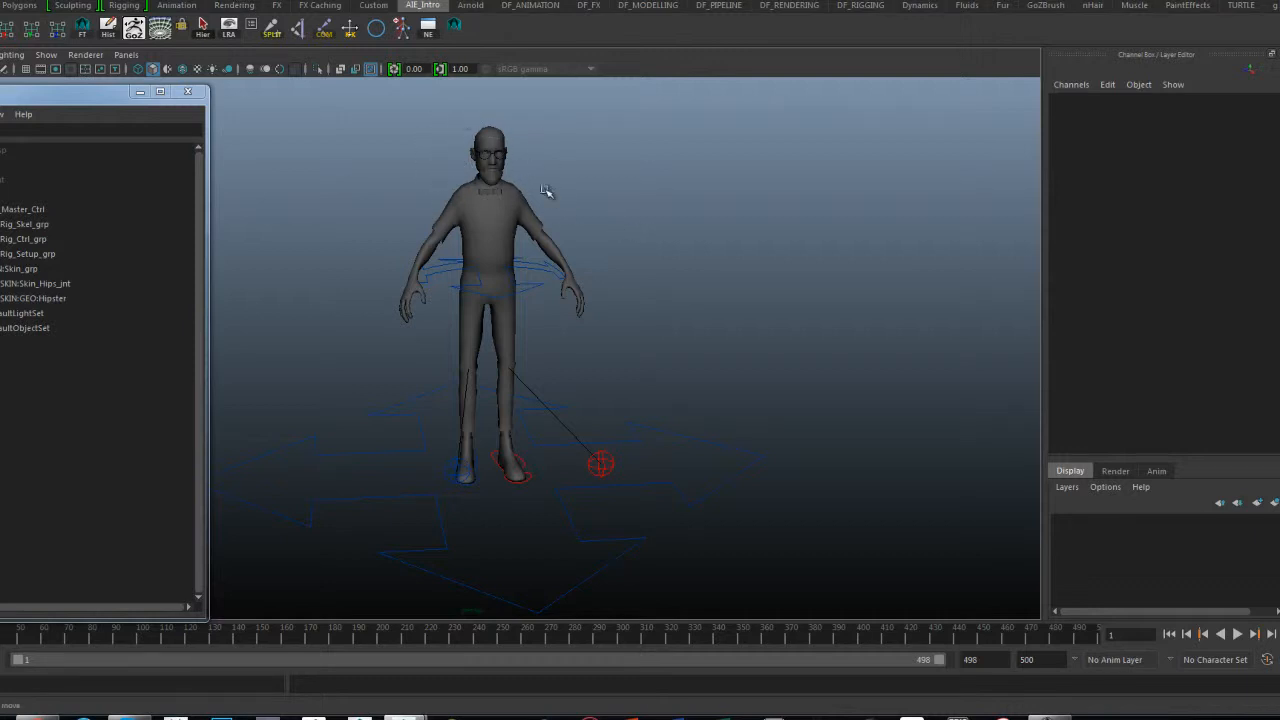
Try moving Rig_COG_Ctrl vertically, undo the move and deselect the control.
{"action": "left_click", "coordinate": [545, 272]}
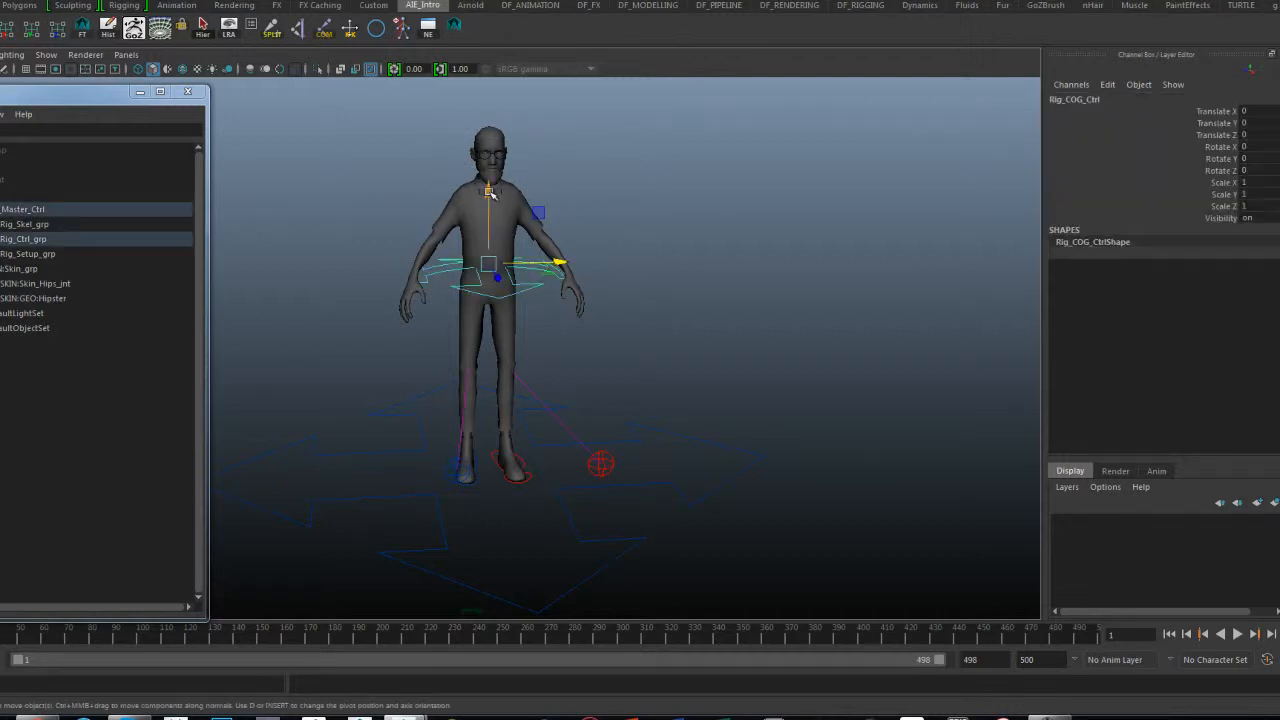
{"action": "left_click_drag", "start_coordinate": [490, 193], "coordinate": [490, 223]}
{"action": "key", "text": "ctrl+z"}
{"action": "left_click", "coordinate": [631, 206]}
Inspect the COG, master and knee controls and their colours around the character from several angles.
{"action": "left_click", "coordinate": [530, 271]}
{"action": "left_click", "coordinate": [602, 341]}
{"action": "left_click", "coordinate": [610, 480]}
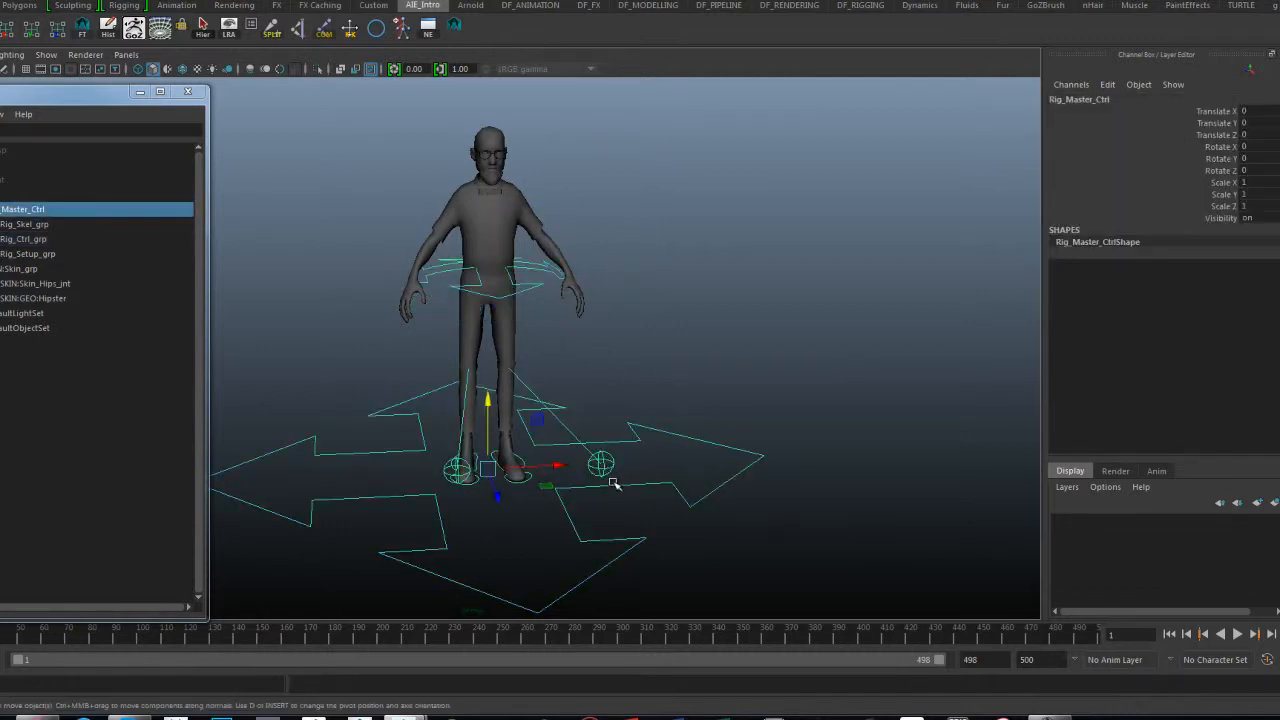
{"action": "left_click", "coordinate": [609, 469]}
{"action": "left_click", "coordinate": [654, 299]}
{"action": "left_click", "coordinate": [400, 398]}
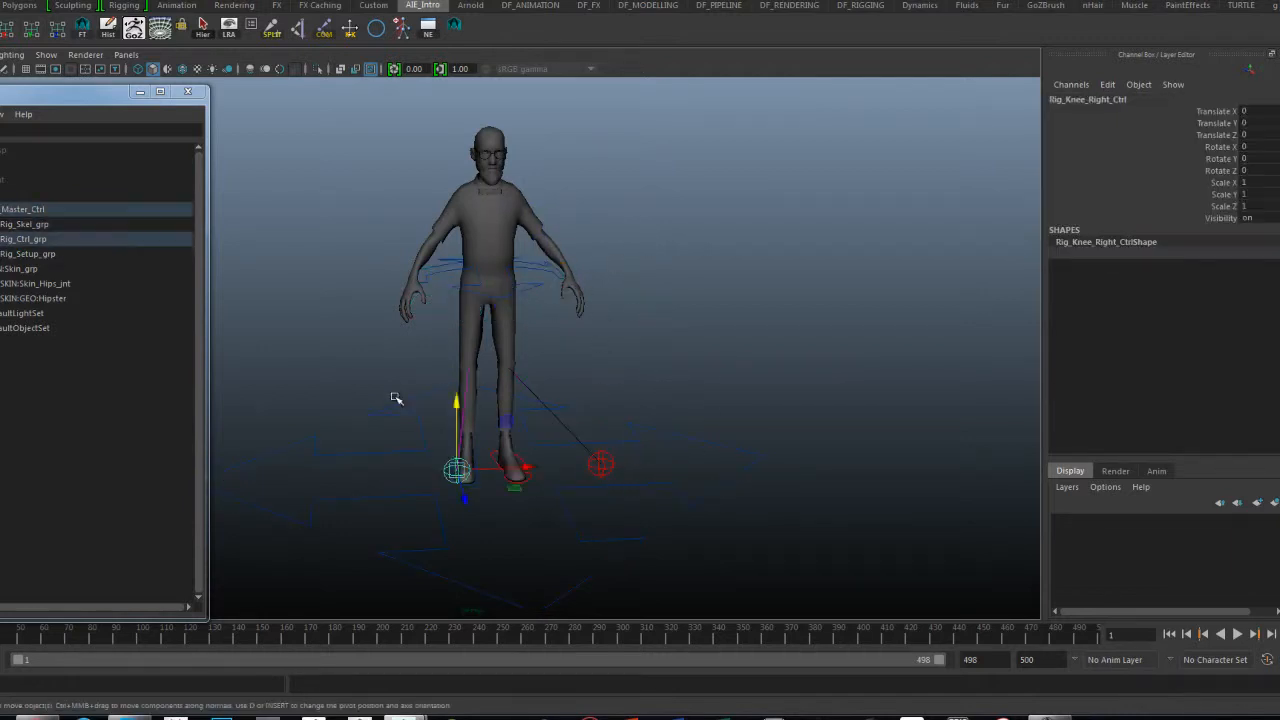
{"action": "left_click", "coordinate": [650, 308]}
{"action": "left_click_drag", "start_coordinate": [631, 317], "coordinate": [500, 391], "text": "alt"}
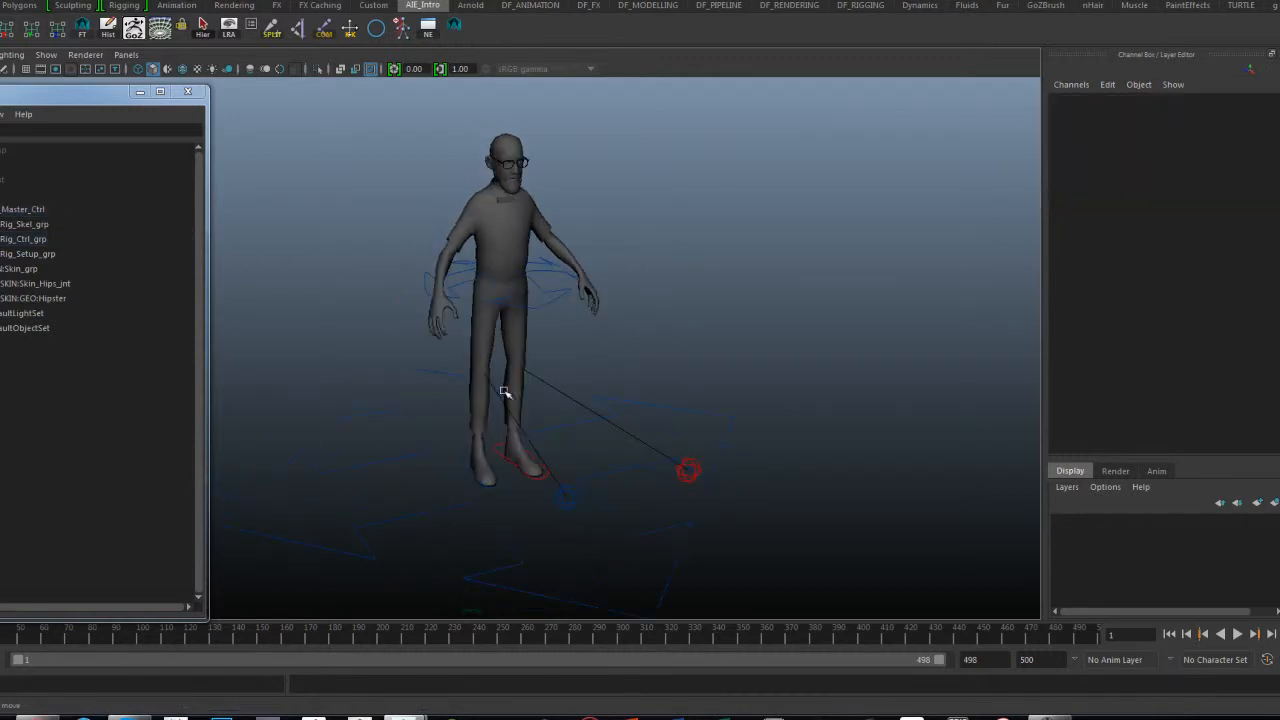
{"action": "left_click_drag", "start_coordinate": [351, 391], "coordinate": [378, 440]}
{"action": "left_click_drag", "start_coordinate": [711, 340], "coordinate": [580, 363], "text": "alt"}
{"action": "left_click", "coordinate": [683, 303]}
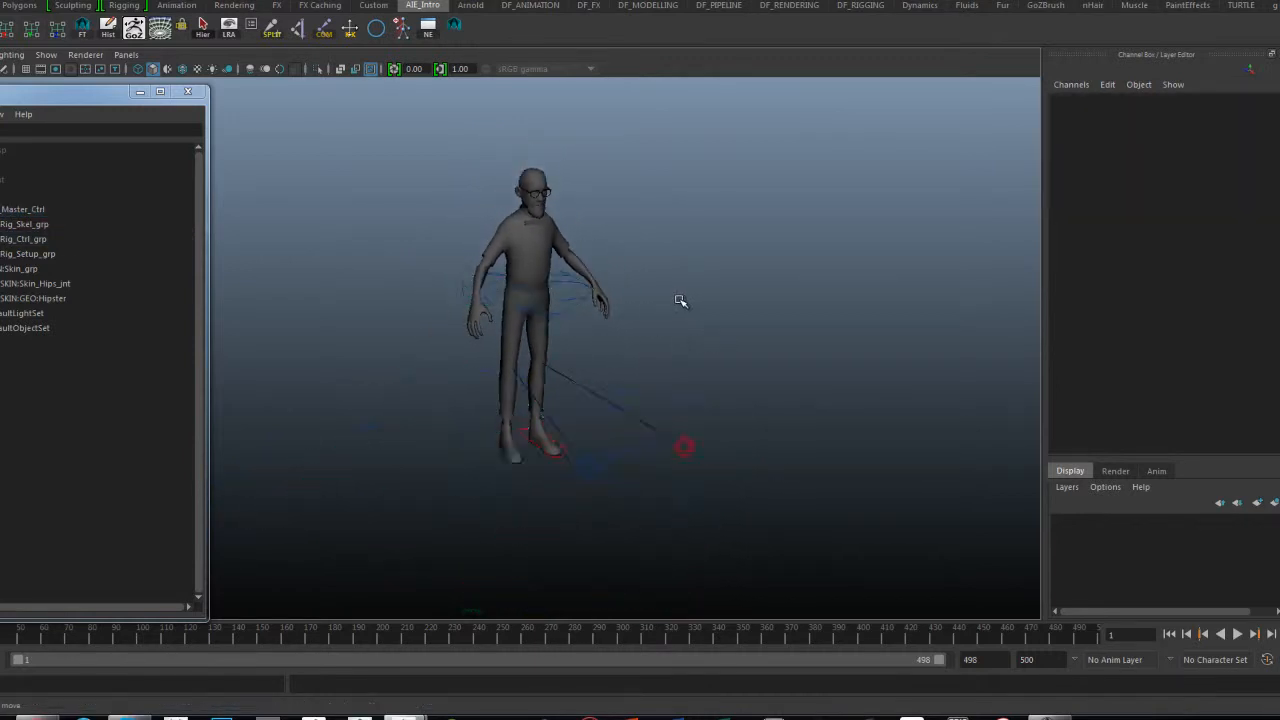
{"action": "mouse_move", "coordinate": [680, 300]}
{"action": "left_mouse_down", "text": "alt"}
{"action": "mouse_move", "coordinate": [660, 314]}
{"action": "mouse_move", "coordinate": [618, 302]}
{"action": "mouse_move", "coordinate": [637, 357]}
{"action": "left_mouse_up", "text": "alt"}
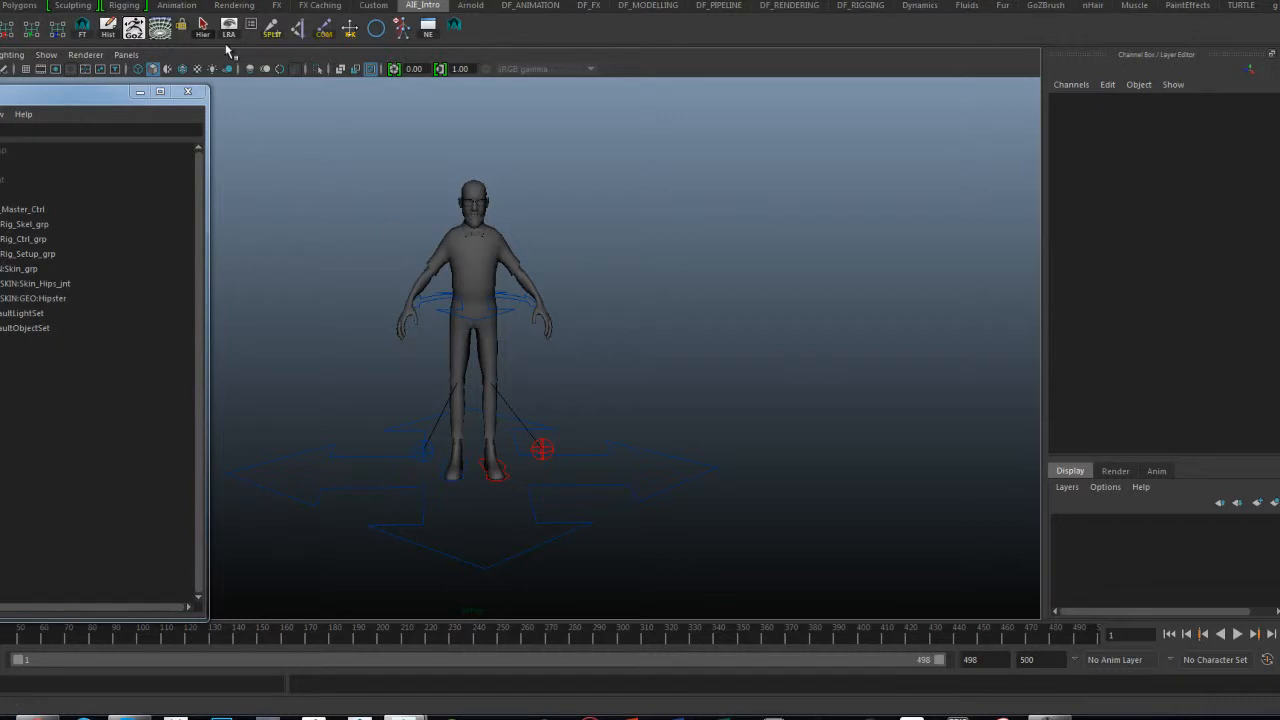
{"action": "mouse_move", "coordinate": [639, 297]}
{"action": "left_mouse_down", "text": "alt"}
{"action": "mouse_move", "coordinate": [657, 309]}
{"action": "mouse_move", "coordinate": [631, 306]}
{"action": "mouse_move", "coordinate": [657, 305]}
{"action": "left_mouse_up", "text": "alt"}
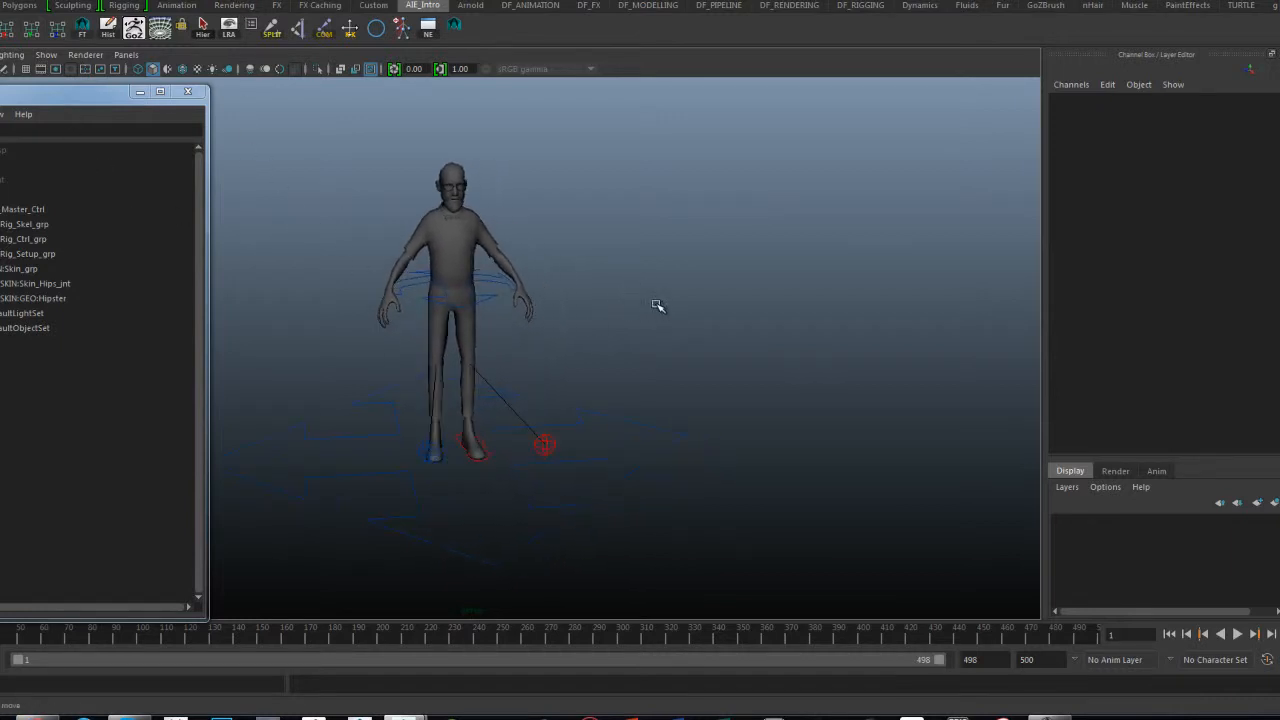
{"action": "left_click", "coordinate": [640, 431]}
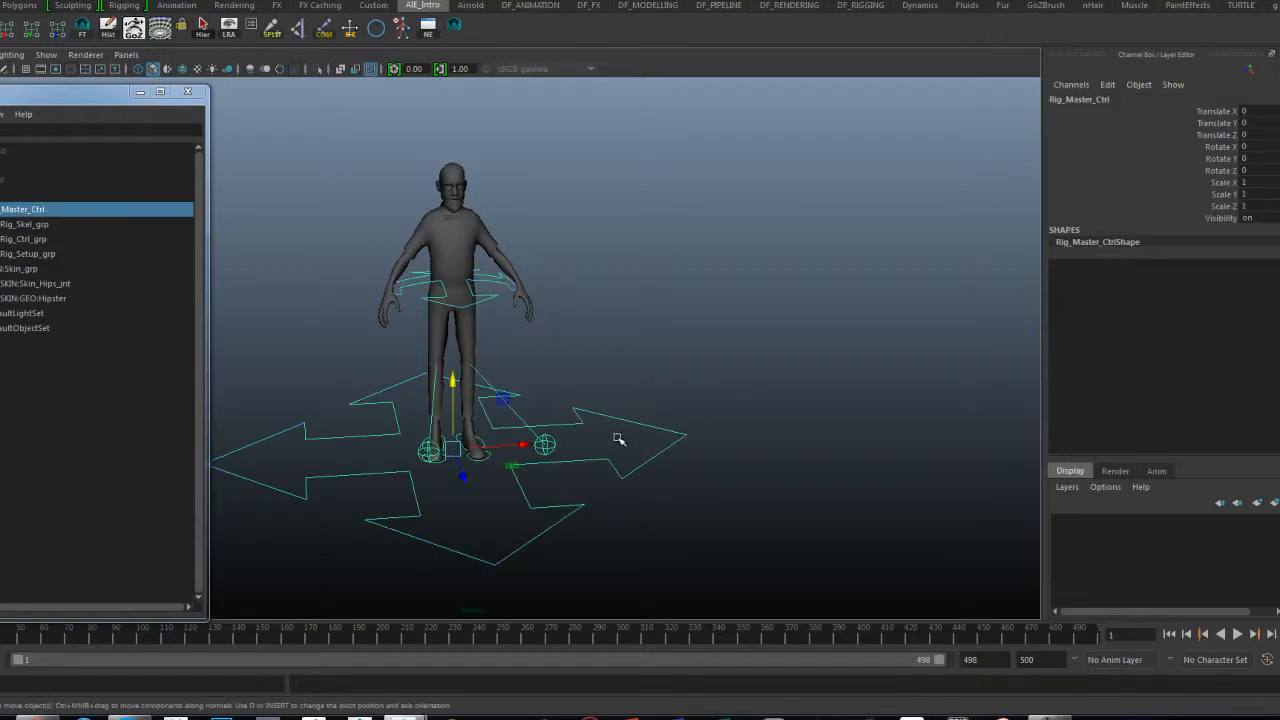
{"action": "left_click", "coordinate": [647, 399]}
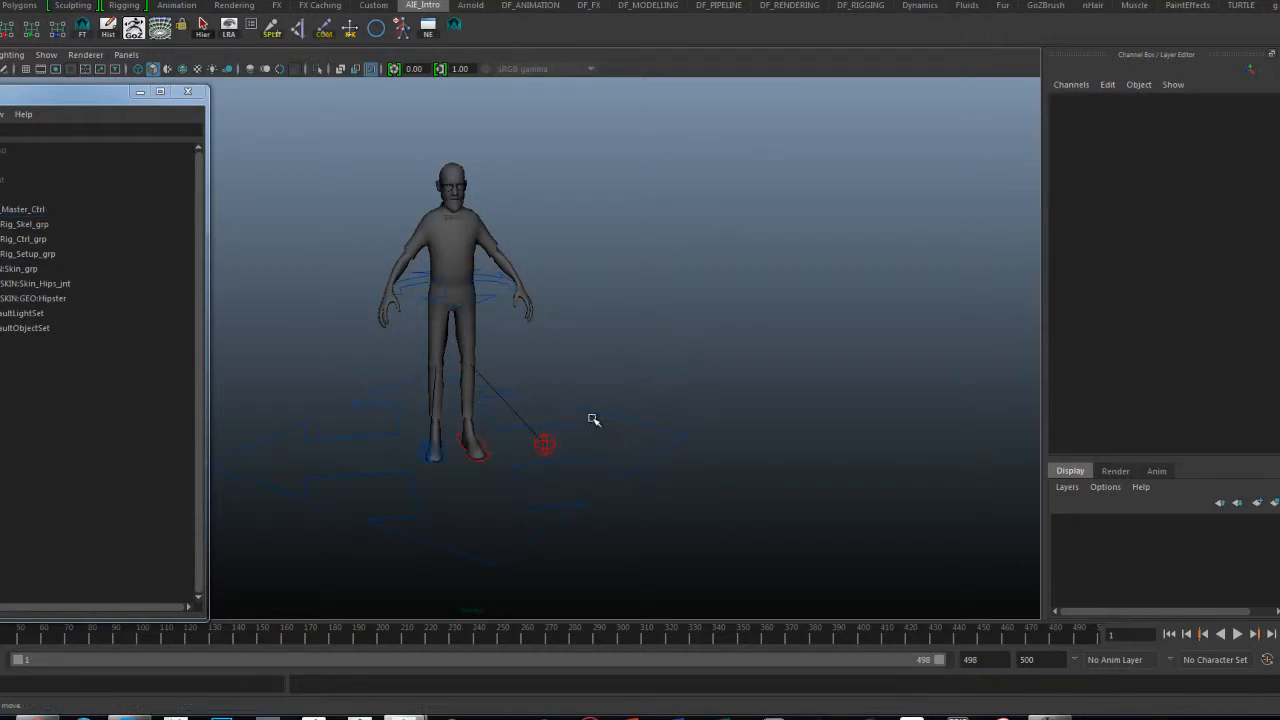
Set the drawing override colour of Rig_Master_Ctrl to yellow.
{"action": "left_click", "coordinate": [654, 443]}
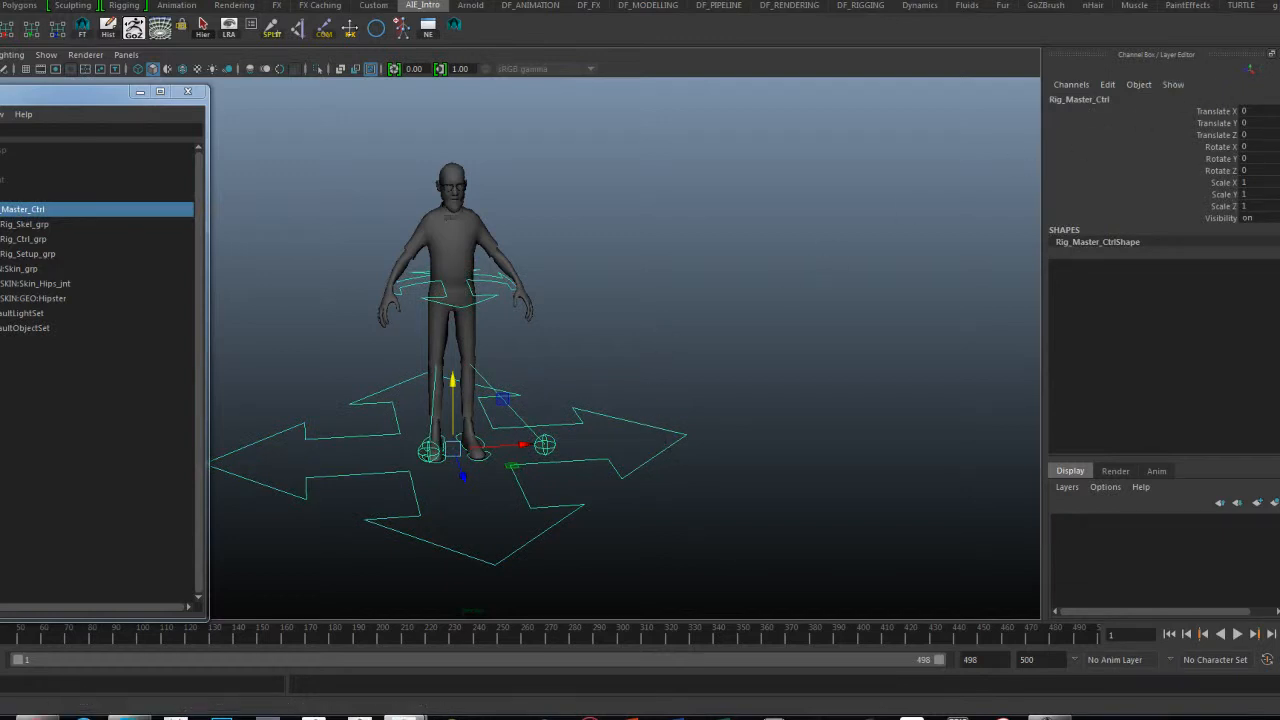
{"action": "key", "text": "ctrl+a"}
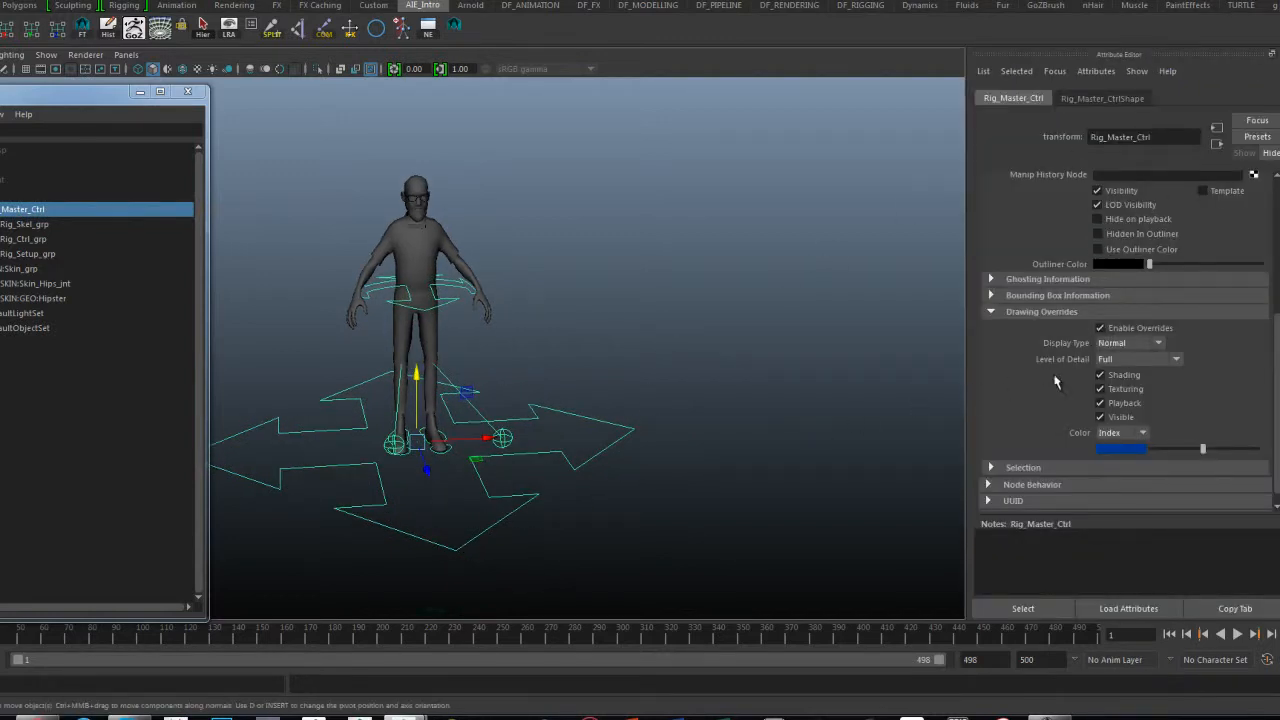
{"action": "mouse_move", "coordinate": [1203, 452]}
{"action": "left_mouse_down"}
{"action": "mouse_move", "coordinate": [1150, 456]}
{"action": "mouse_move", "coordinate": [1208, 460]}
{"action": "left_mouse_up"}
{"action": "left_click", "coordinate": [686, 317]}
Enable drawing overrides on Rig_COG_Ctrl and set its override colour to yellow.
{"action": "left_click", "coordinate": [452, 304]}
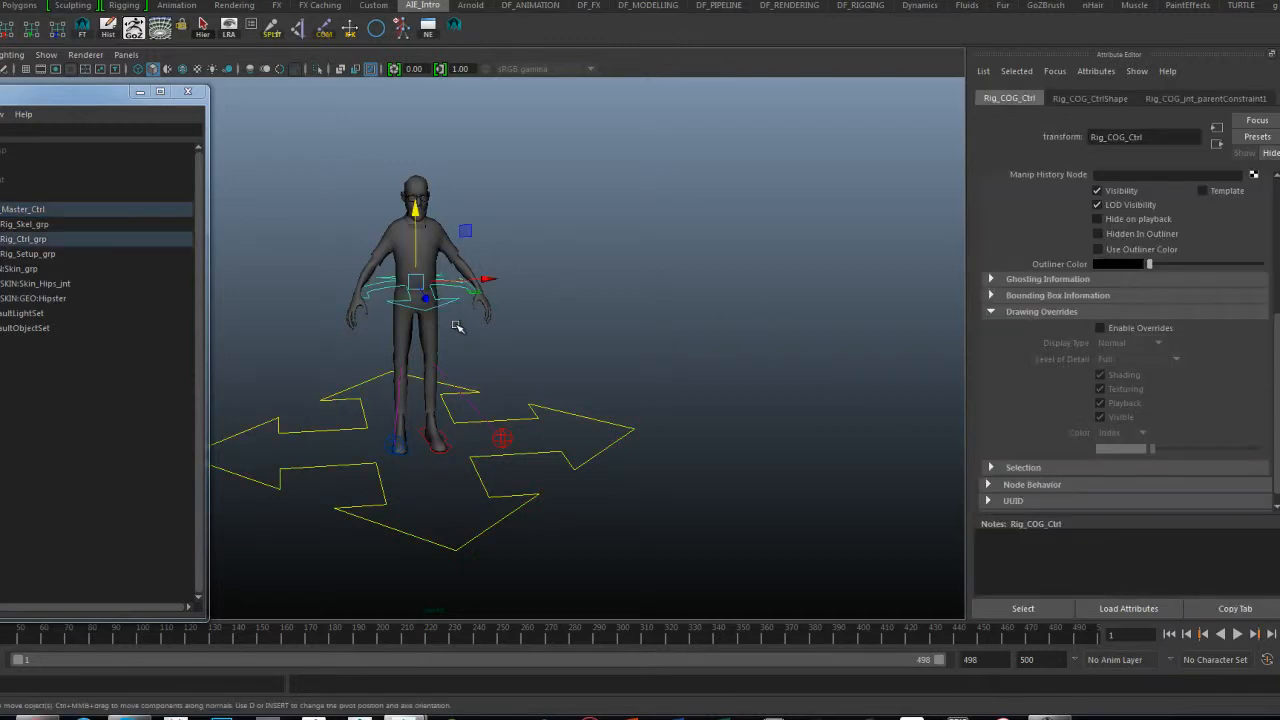
{"action": "left_click", "coordinate": [1100, 329]}
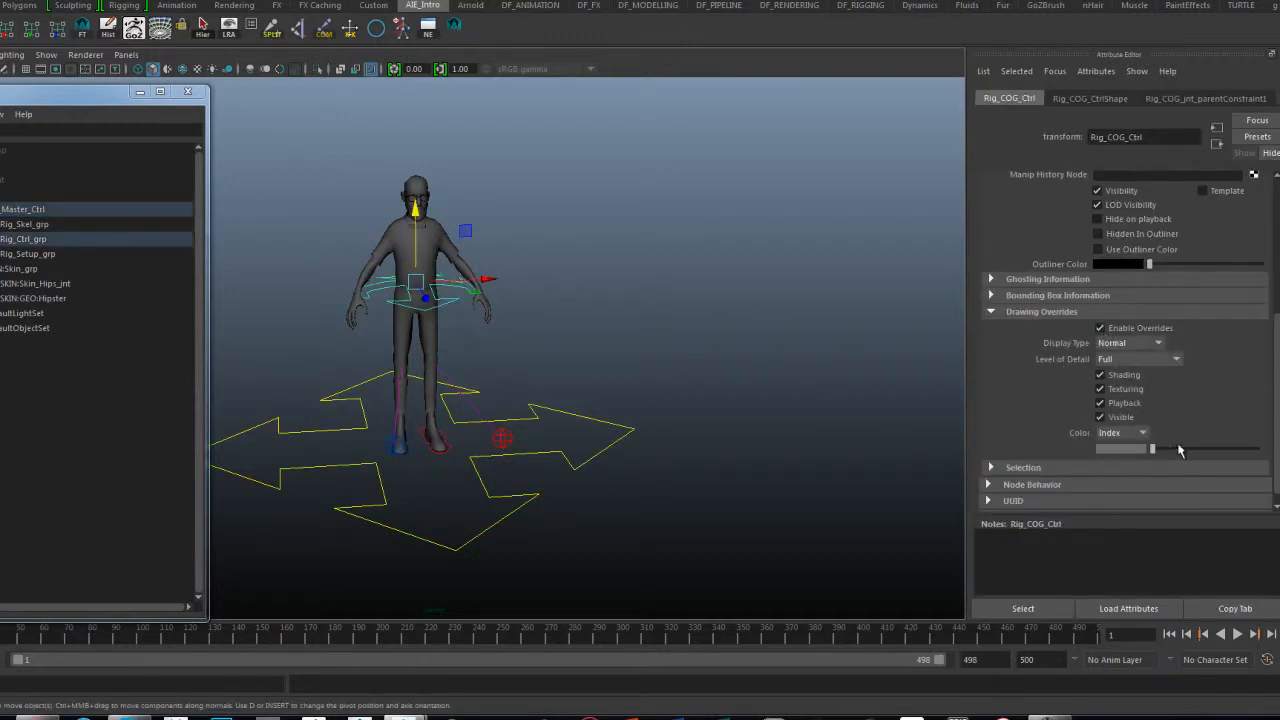
{"action": "mouse_move", "coordinate": [1156, 450]}
{"action": "left_mouse_down"}
{"action": "mouse_move", "coordinate": [1232, 451]}
{"action": "mouse_move", "coordinate": [1208, 452]}
{"action": "left_mouse_up"}
{"action": "left_click", "coordinate": [737, 335]}
Turn on the display of joints in the viewport so the skeleton shows with the mesh and controls.
{"action": "left_click_drag", "start_coordinate": [732, 383], "coordinate": [772, 362], "text": "alt"}
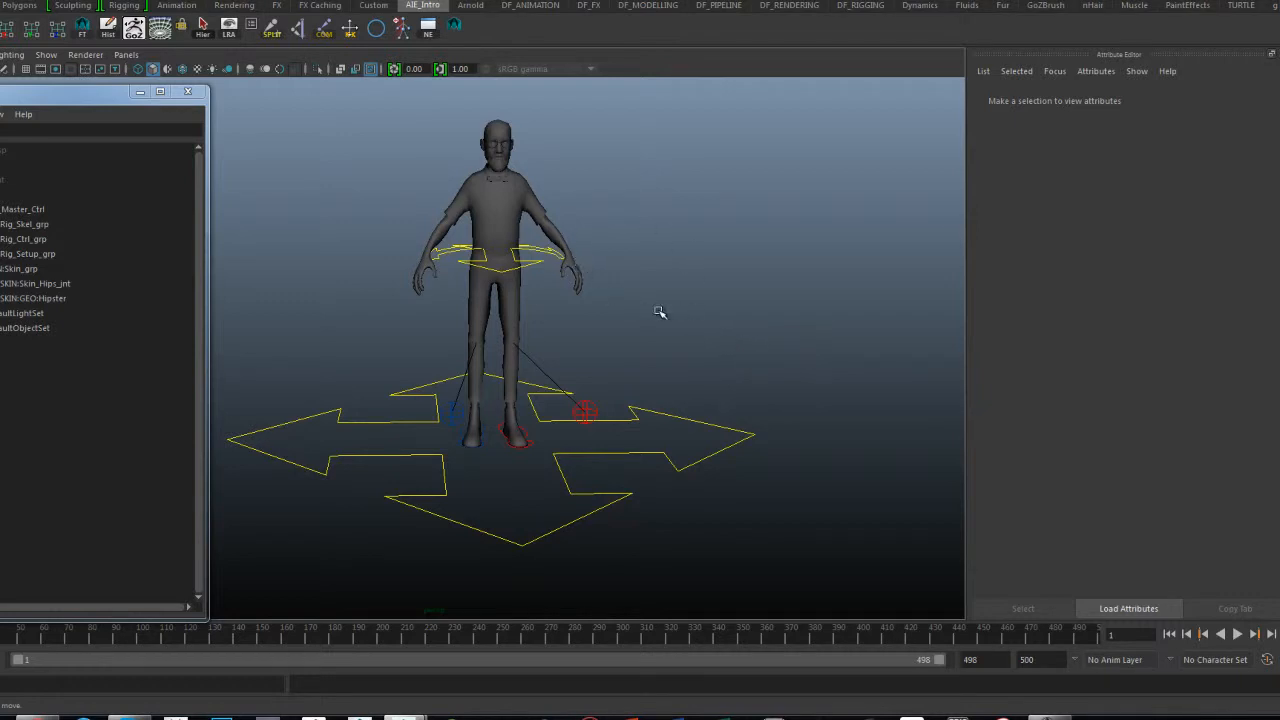
{"action": "right_click_drag", "start_coordinate": [660, 311], "coordinate": [760, 342], "text": "alt"}
{"action": "left_click_drag", "start_coordinate": [714, 334], "coordinate": [707, 322], "text": "alt"}
{"action": "middle_click_drag", "start_coordinate": [709, 340], "coordinate": [709, 304], "text": "alt"}
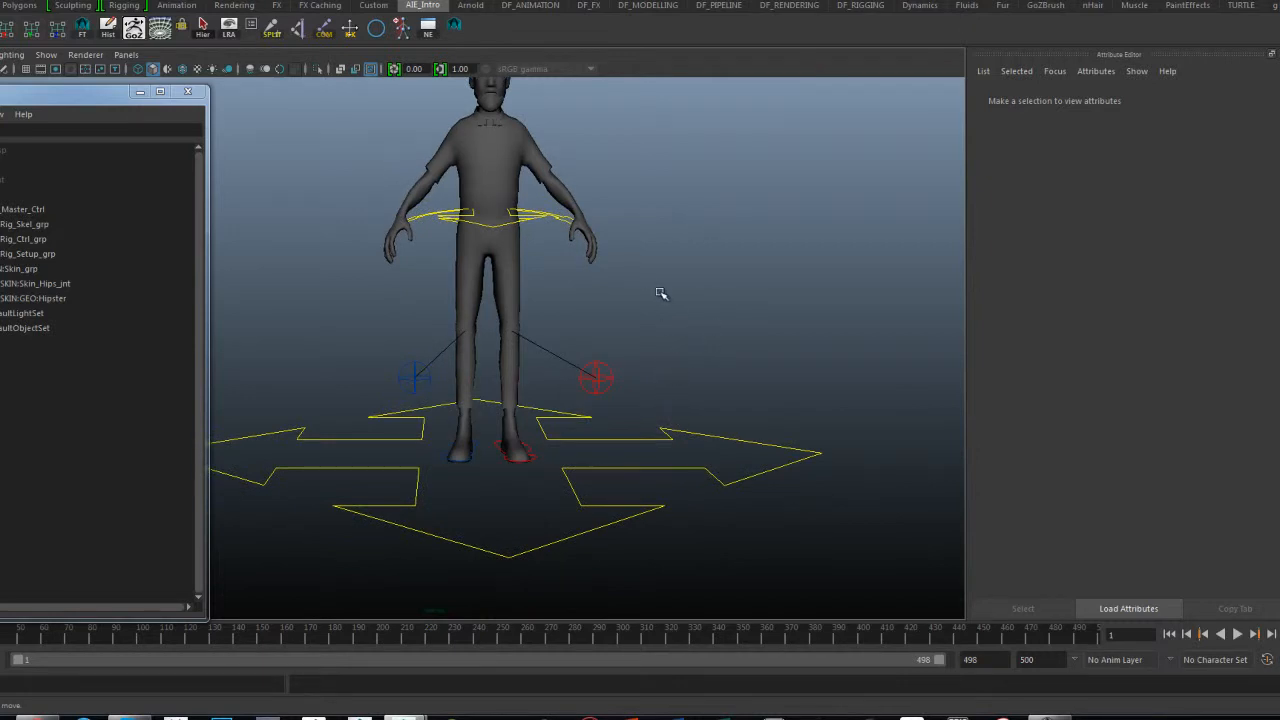
{"action": "left_click_drag", "start_coordinate": [661, 293], "coordinate": [684, 339], "text": "alt"}
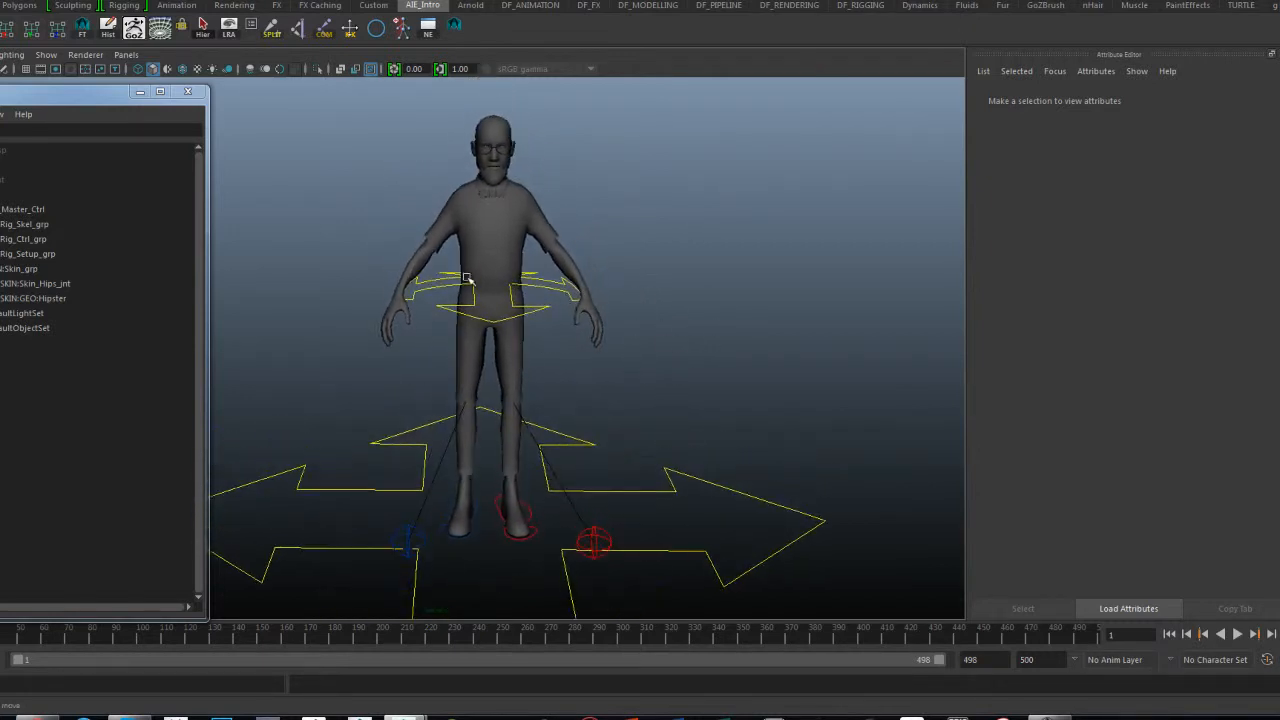
{"action": "left_click", "coordinate": [46, 54]}
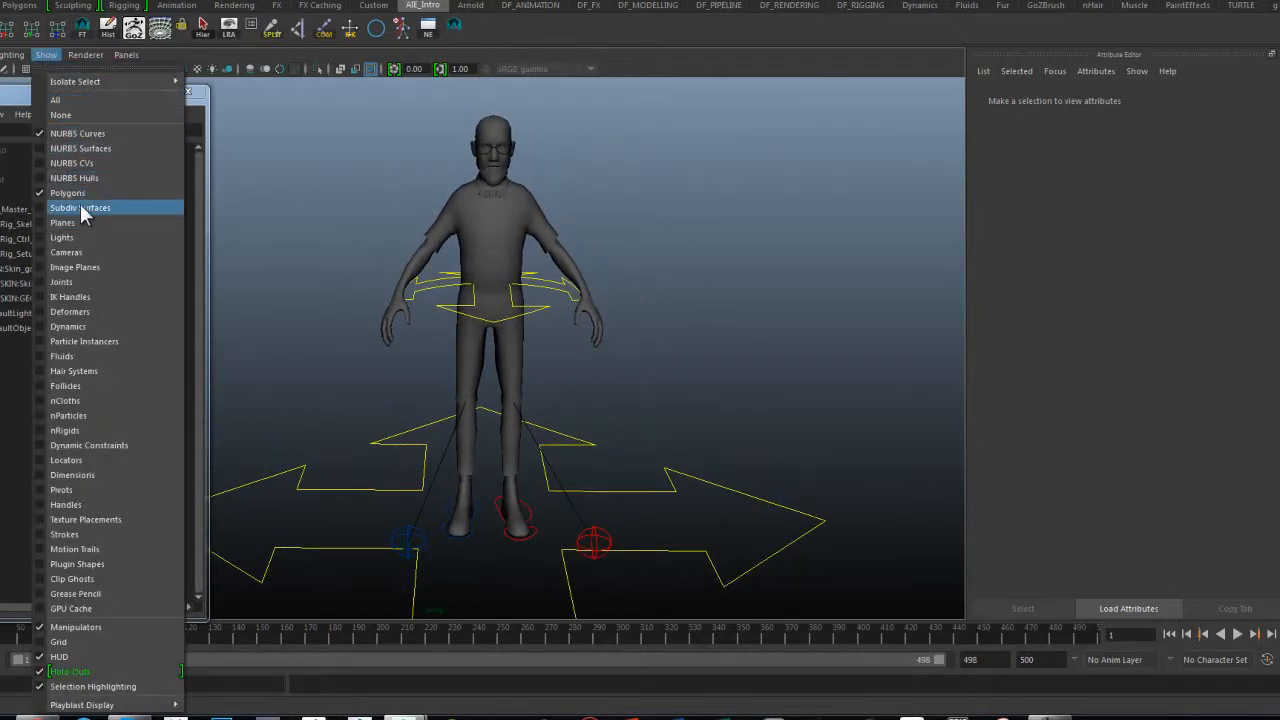
{"action": "left_click", "coordinate": [78, 283]}
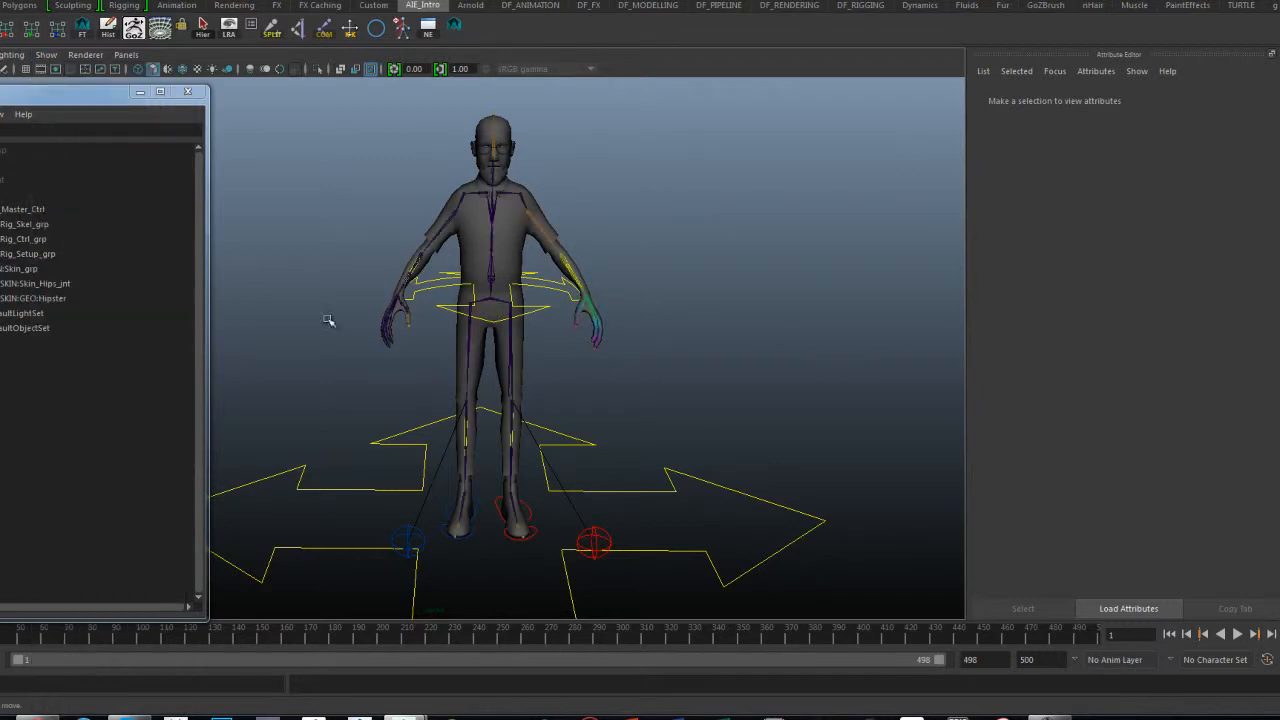
{"action": "middle_click_drag", "start_coordinate": [549, 386], "coordinate": [537, 420], "text": "alt"}
{"action": "right_click_drag", "start_coordinate": [537, 420], "coordinate": [848, 365], "text": "alt"}
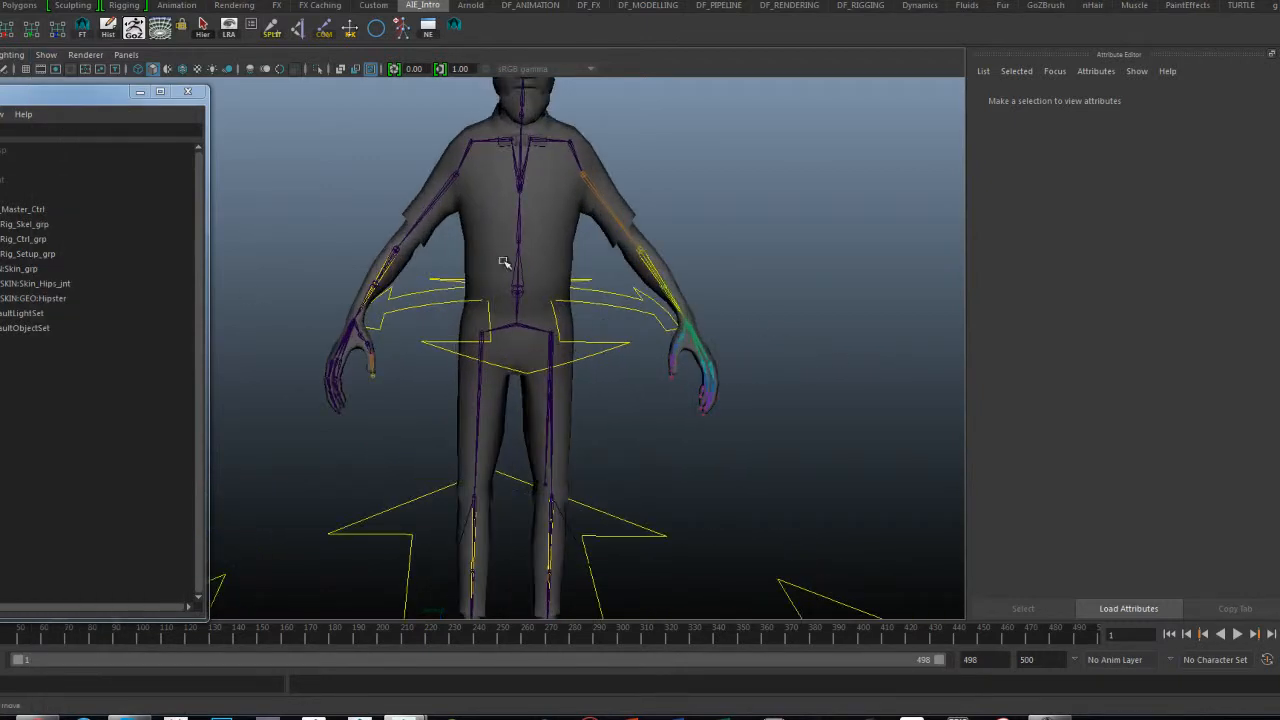
{"action": "left_click_drag", "start_coordinate": [504, 262], "coordinate": [583, 352], "text": "alt"}
Try moving Rig_COG_Ctrl sideways to see its effect on the skeleton, then undo the move.
{"action": "left_click", "coordinate": [591, 273]}
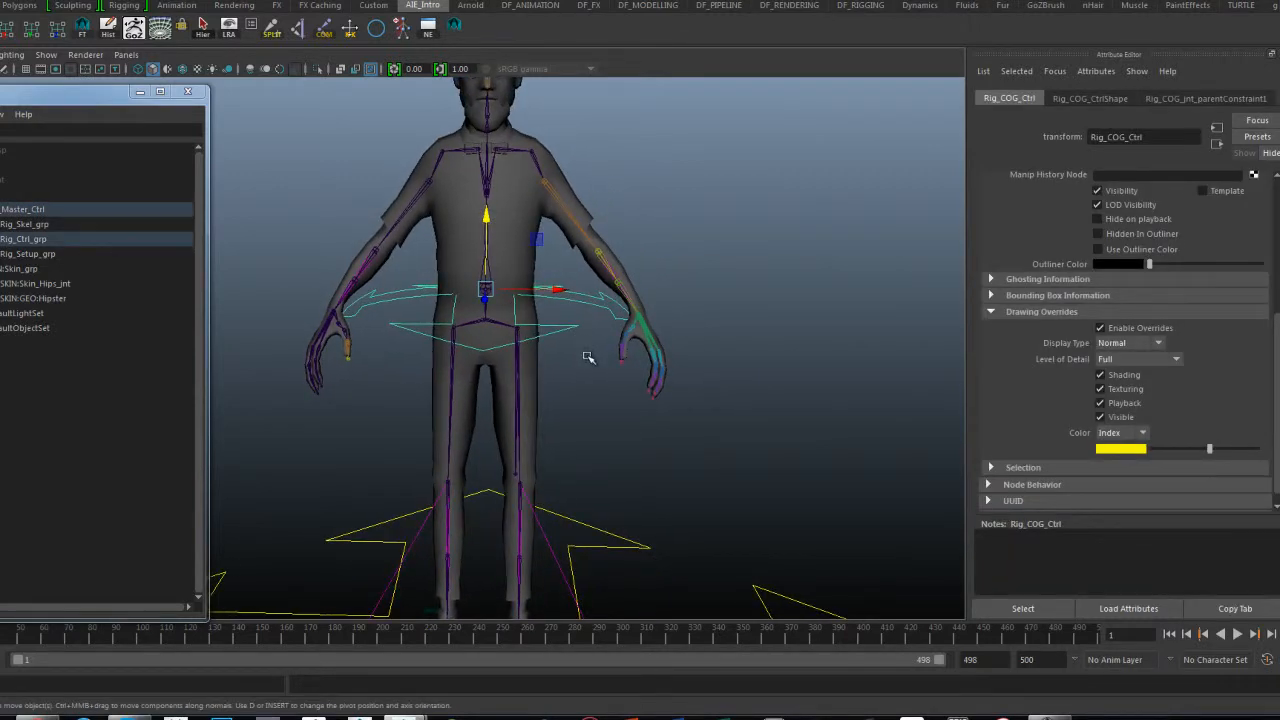
{"action": "left_click", "coordinate": [583, 352]}
{"action": "left_click", "coordinate": [573, 298]}
{"action": "left_click_drag", "start_coordinate": [559, 291], "coordinate": [564, 296]}
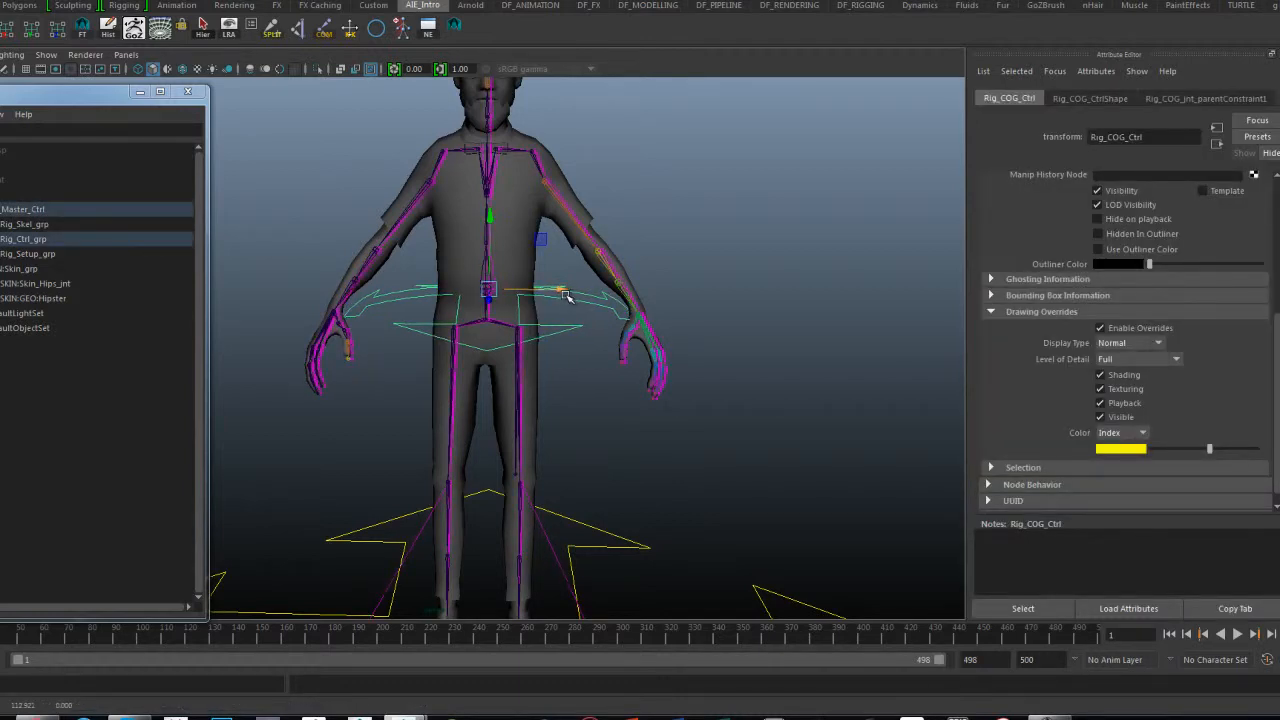
{"action": "key", "text": "ctrl+z"}
Switch Rig_COG_Ctrl to component editing, turn on the display of NURBS CVs and select all of its control vertices.
{"action": "left_click_drag", "start_coordinate": [575, 401], "coordinate": [573, 312], "text": "alt"}
{"action": "right_click_drag", "start_coordinate": [579, 312], "coordinate": [520, 312]}
{"action": "left_click_drag", "start_coordinate": [572, 333], "coordinate": [524, 328], "text": "alt"}
{"action": "left_click", "coordinate": [46, 54]}
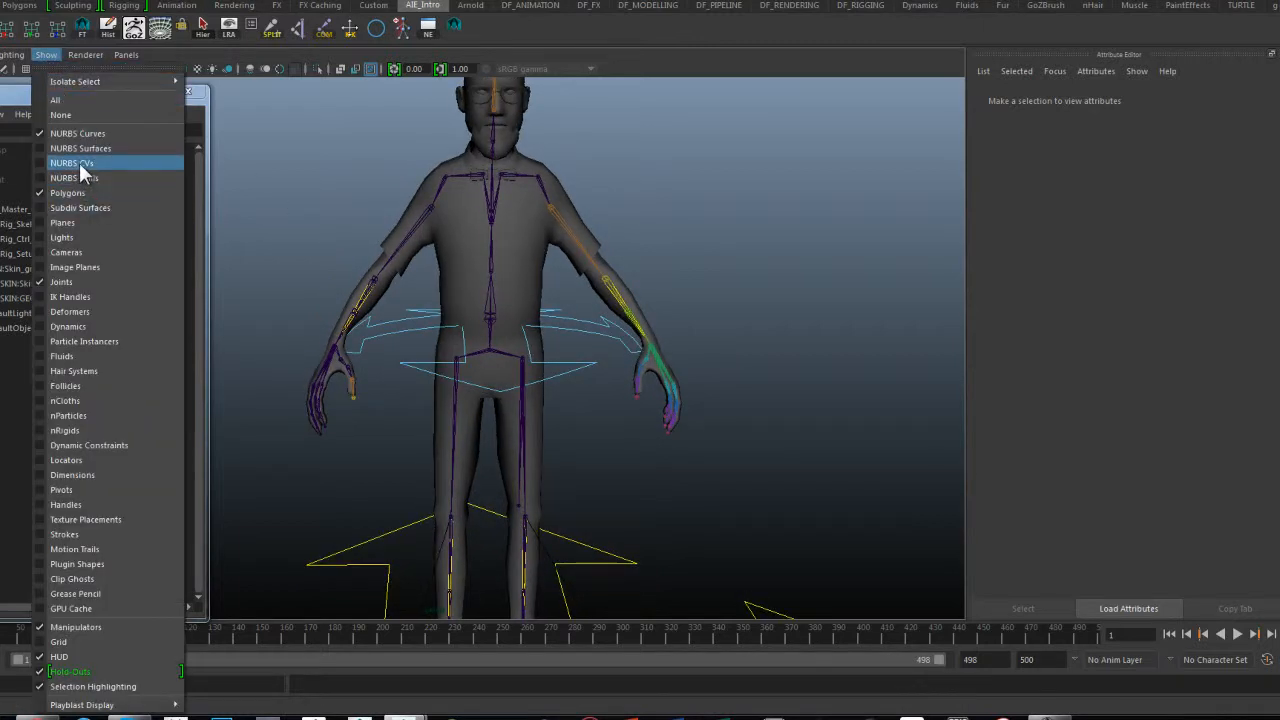
{"action": "left_click", "coordinate": [79, 163]}
{"action": "left_click_drag", "start_coordinate": [656, 345], "coordinate": [587, 322], "text": "alt"}
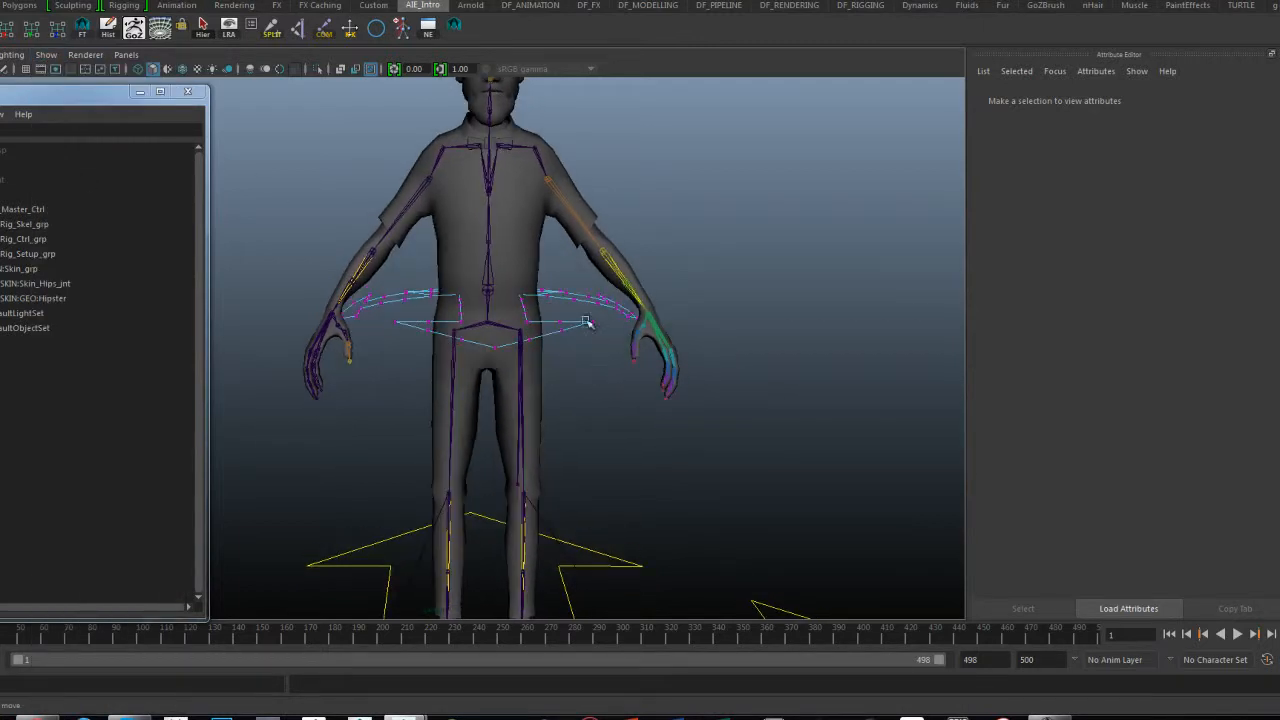
{"action": "right_click", "coordinate": [567, 301]}
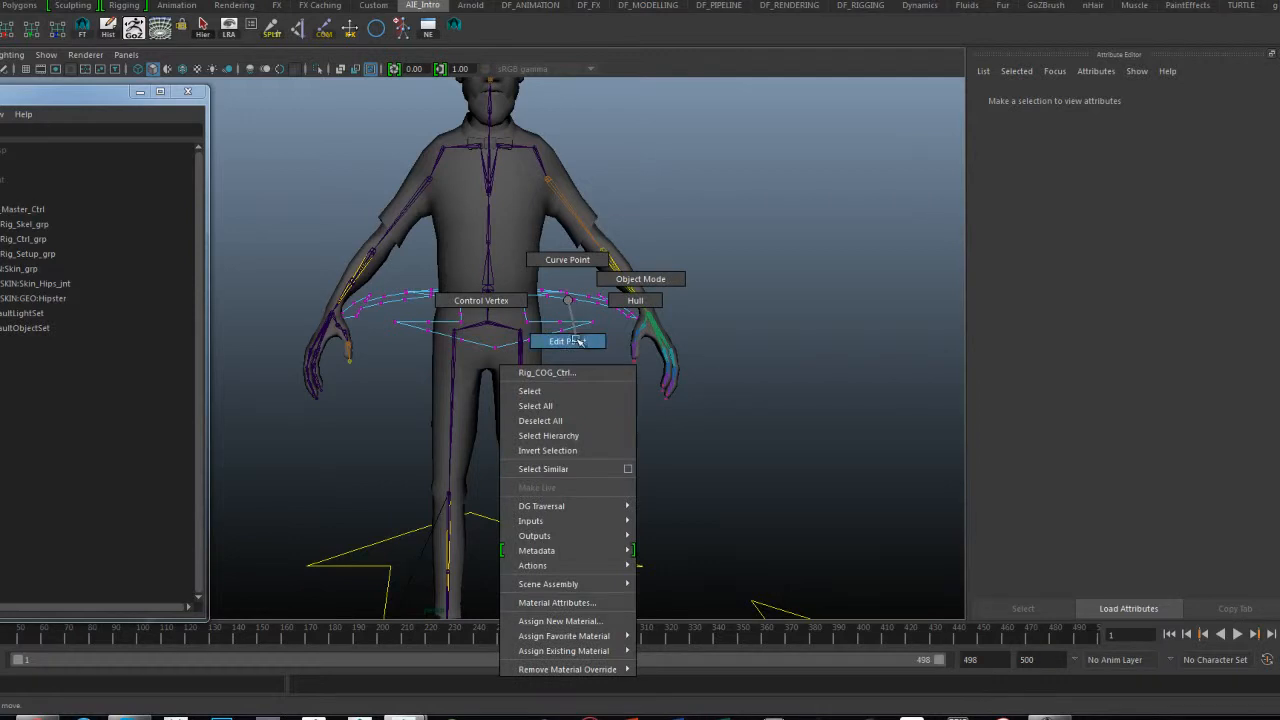
{"action": "left_click", "coordinate": [560, 406]}
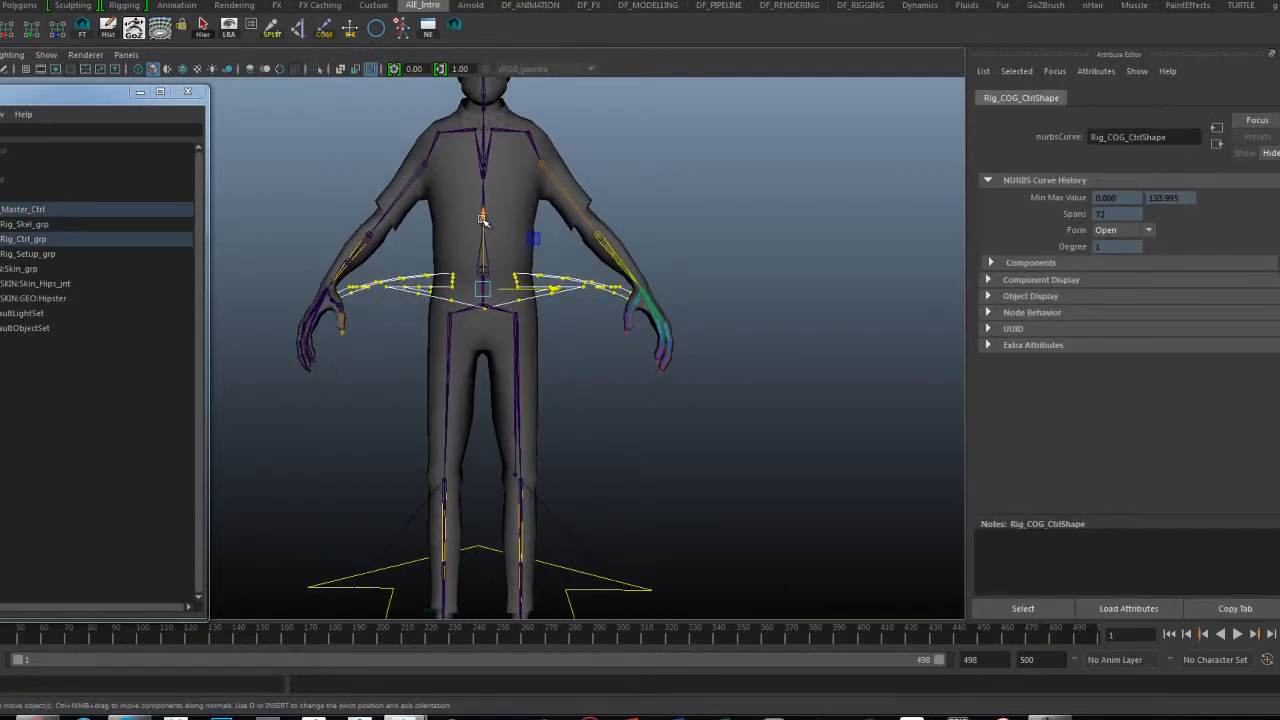
Lower the COG control's vertices to hip level, scale them uniformly around the body and deselect them.
{"action": "left_click_drag", "start_coordinate": [482, 219], "coordinate": [486, 242]}
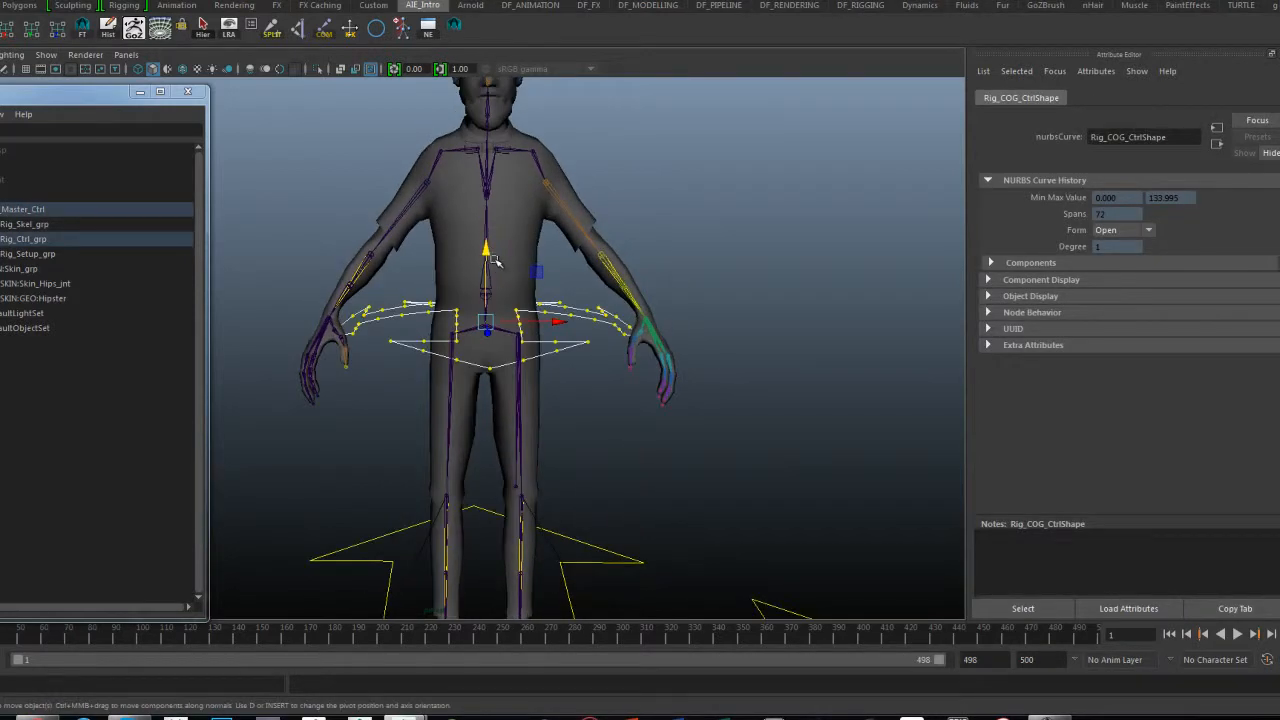
{"action": "key", "text": "r"}
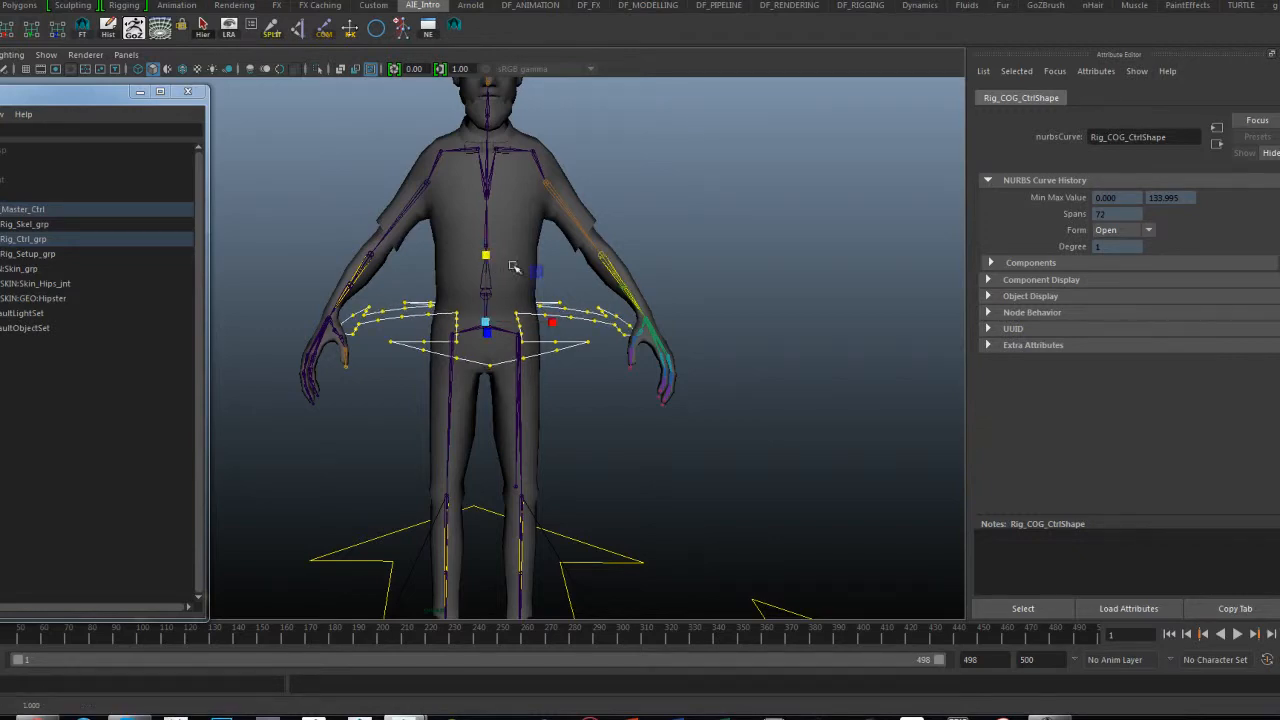
{"action": "mouse_move", "coordinate": [599, 399]}
{"action": "left_mouse_down", "text": "alt"}
{"action": "mouse_move", "coordinate": [574, 371]}
{"action": "mouse_move", "coordinate": [658, 392]}
{"action": "mouse_move", "coordinate": [583, 389]}
{"action": "left_mouse_up", "text": "alt"}
{"action": "left_click_drag", "start_coordinate": [509, 350], "coordinate": [562, 373]}
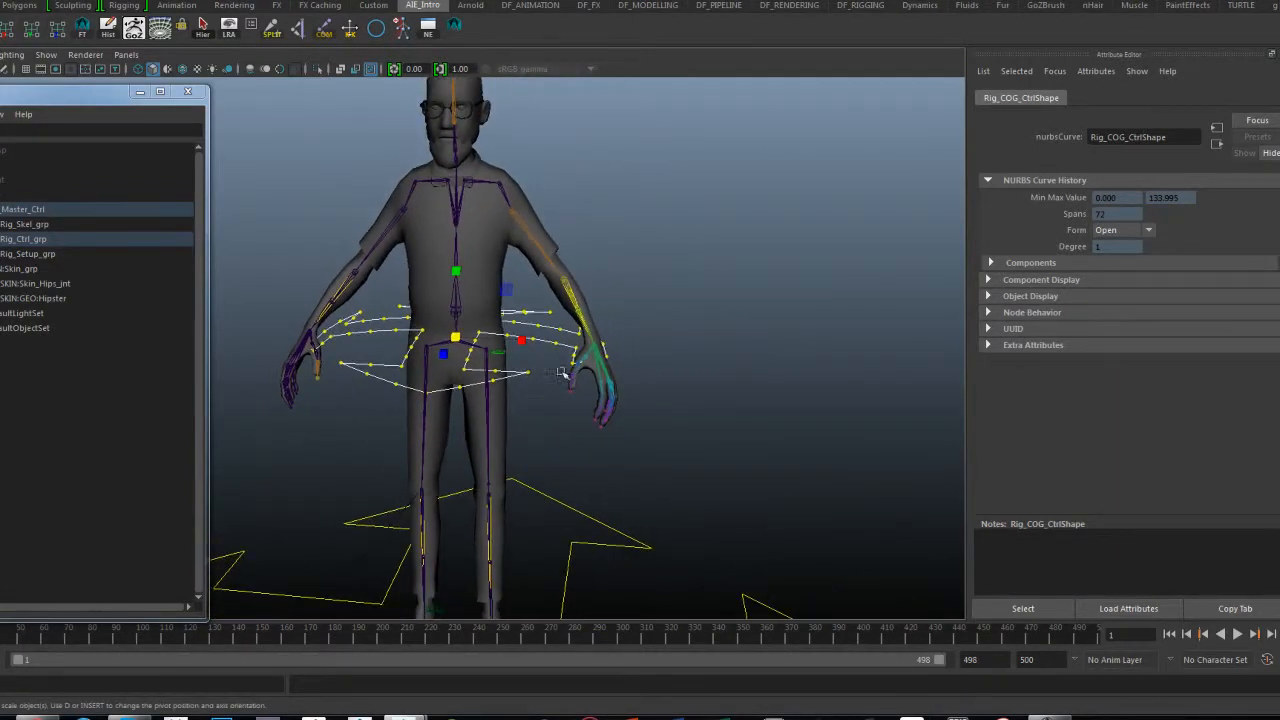
{"action": "left_click_drag", "start_coordinate": [679, 303], "coordinate": [697, 286], "text": "alt"}
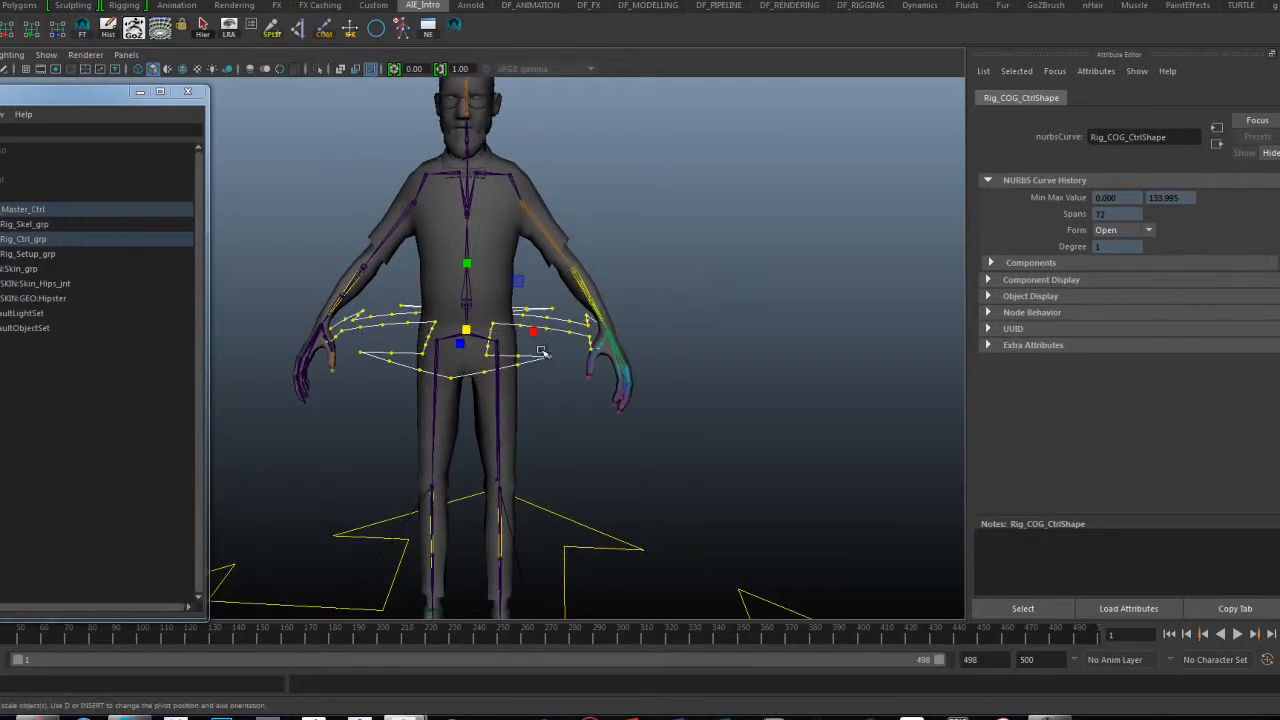
{"action": "left_click", "coordinate": [568, 410]}
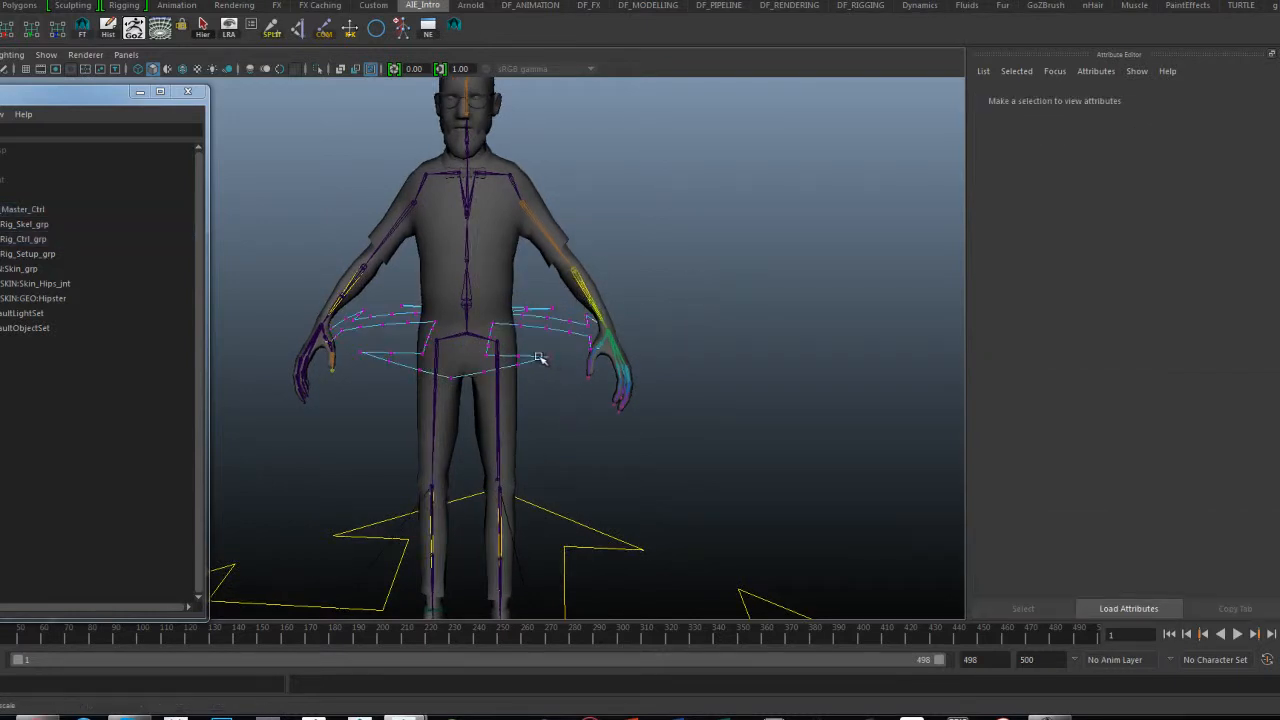
Return Rig_COG_Ctrl to object mode and check the reshaped curve against the whole character.
{"action": "right_click_drag", "start_coordinate": [540, 358], "coordinate": [593, 341]}
{"action": "left_click", "coordinate": [560, 328]}
{"action": "left_click_drag", "start_coordinate": [563, 368], "coordinate": [603, 399], "text": "alt"}
{"action": "left_click_drag", "start_coordinate": [589, 406], "coordinate": [662, 352], "text": "alt"}
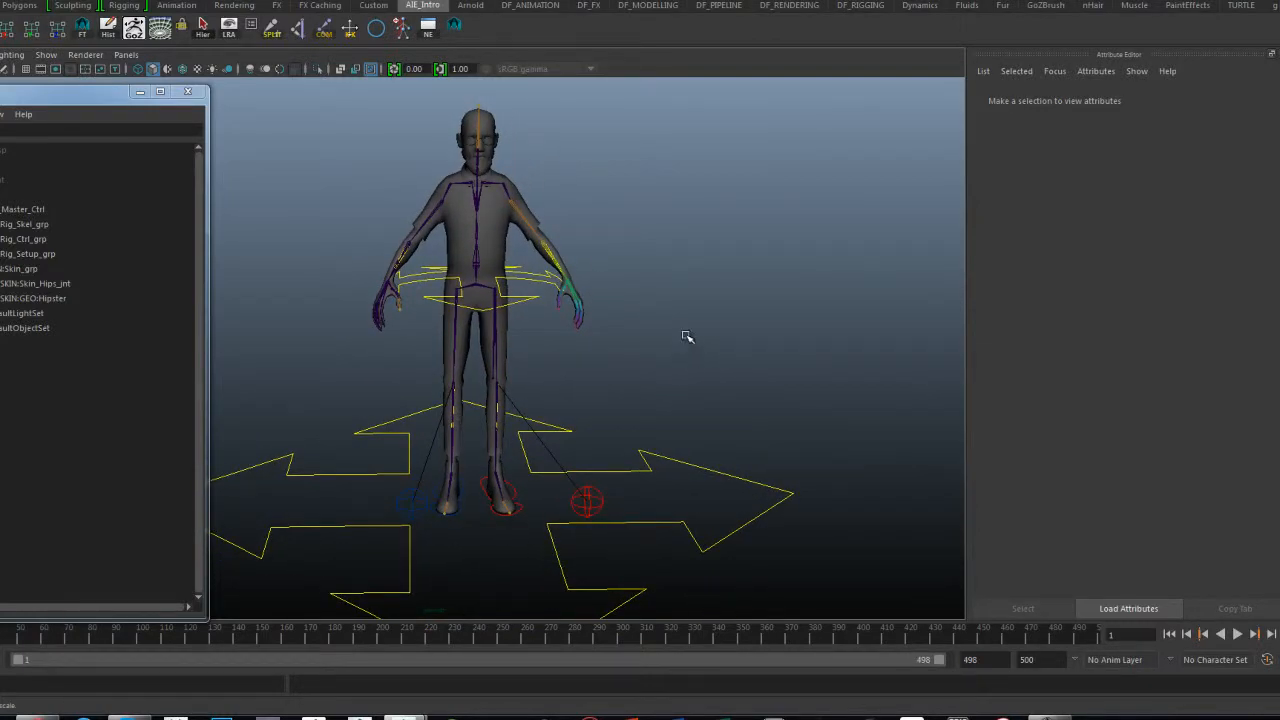
{"action": "scroll", "coordinate": [688, 350], "scroll_direction": "up", "scroll_amount": 4}
{"action": "left_click_drag", "start_coordinate": [731, 342], "coordinate": [694, 337], "text": "alt"}
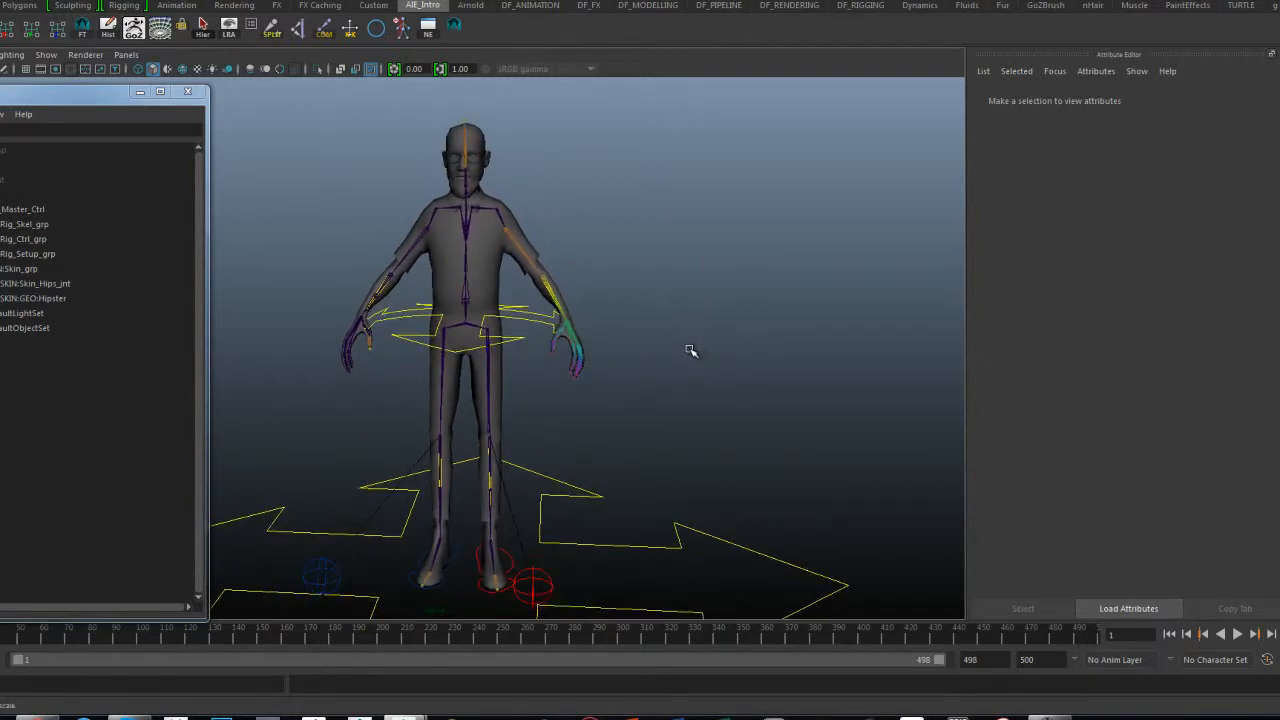